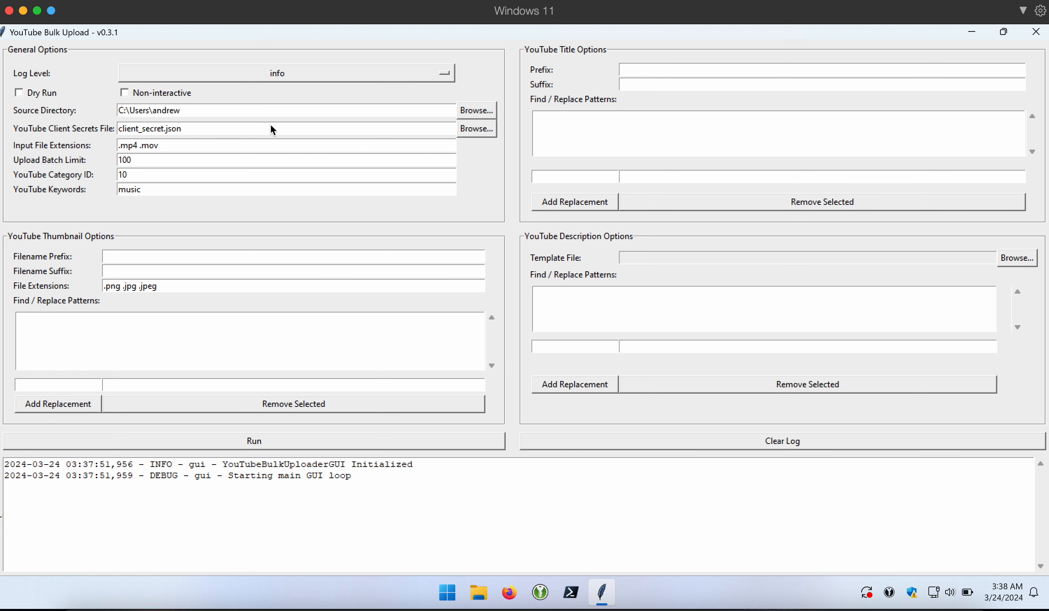
- Set the client secrets file to client_secret.json from C:\youtube-bulk-test
{"action": "left_click", "coordinate": [482, 132]}
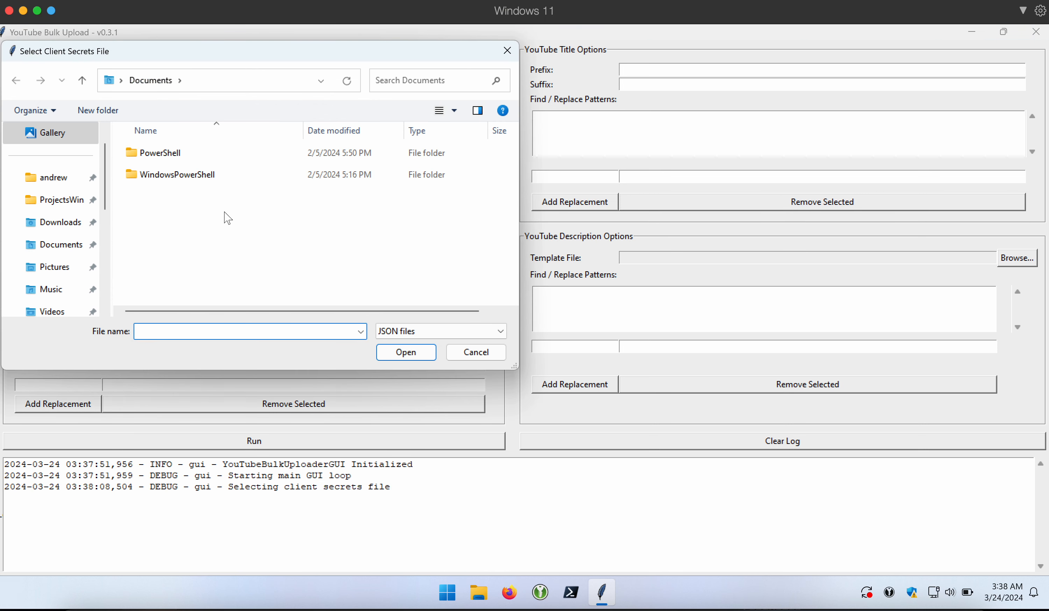
{"action": "scroll", "coordinate": [35, 242], "scroll_direction": "down", "scroll_amount": 3}
{"action": "left_click", "coordinate": [59, 199]}
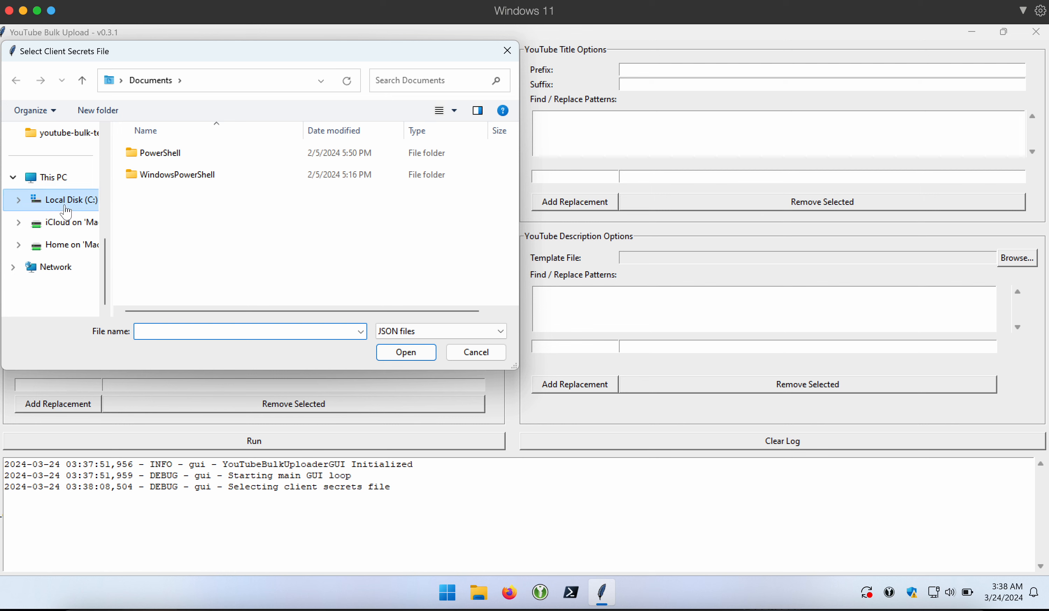
{"action": "double_click", "coordinate": [187, 298]}
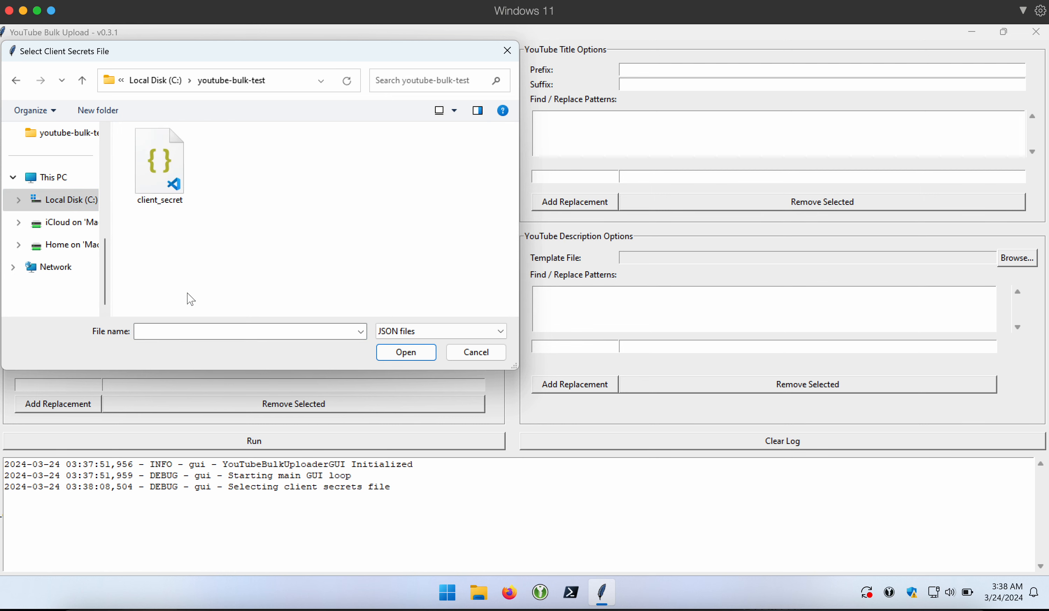
{"action": "double_click", "coordinate": [167, 172]}
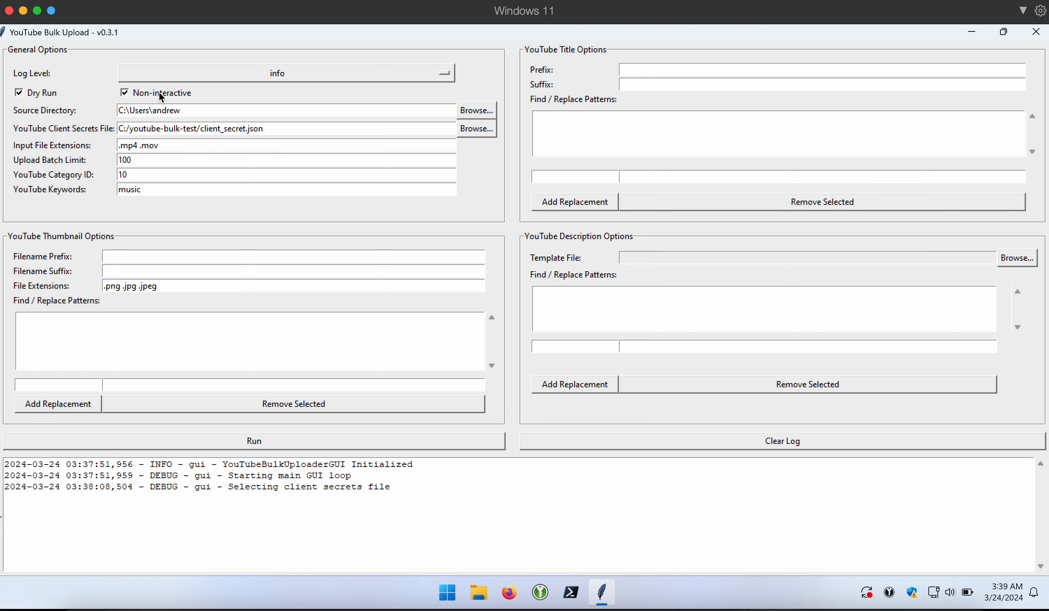
- Switch the log level to debug and point the source directory at the youtube-bulk-test folder
{"action": "left_click", "coordinate": [317, 73]}
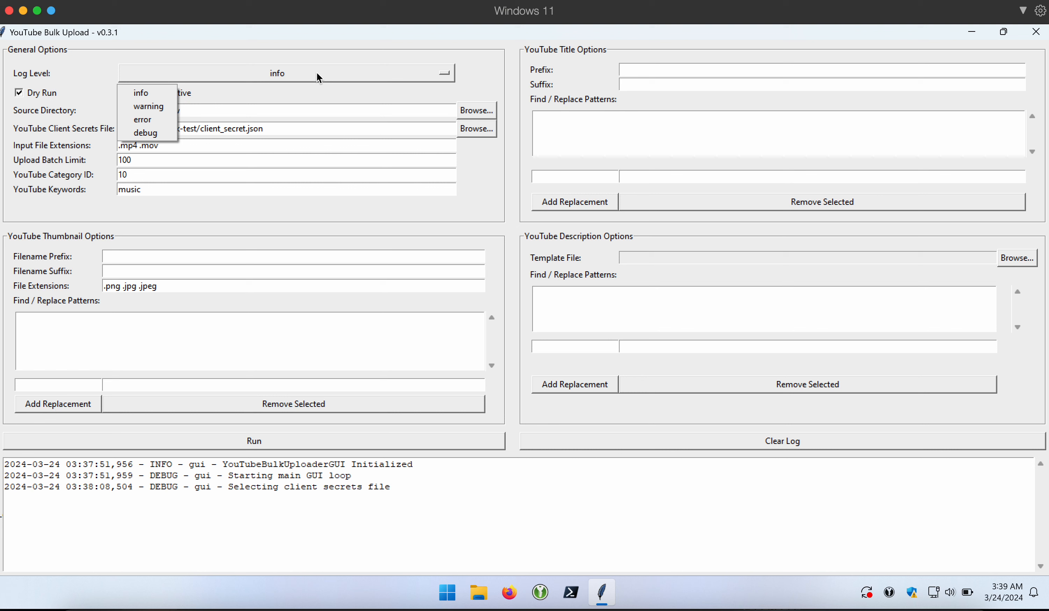
{"action": "left_click", "coordinate": [149, 141]}
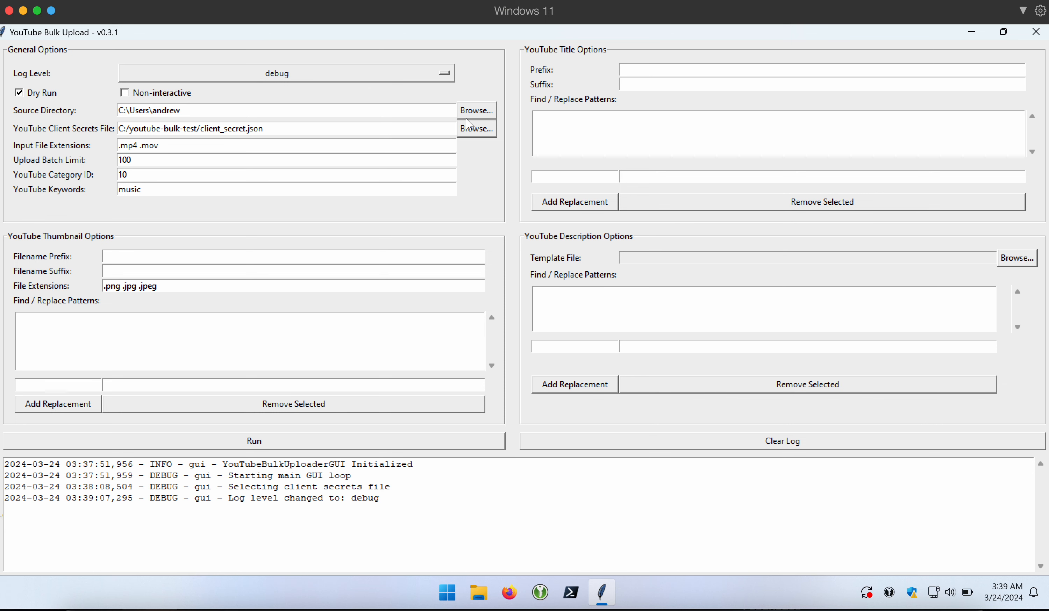
{"action": "left_click", "coordinate": [487, 111]}
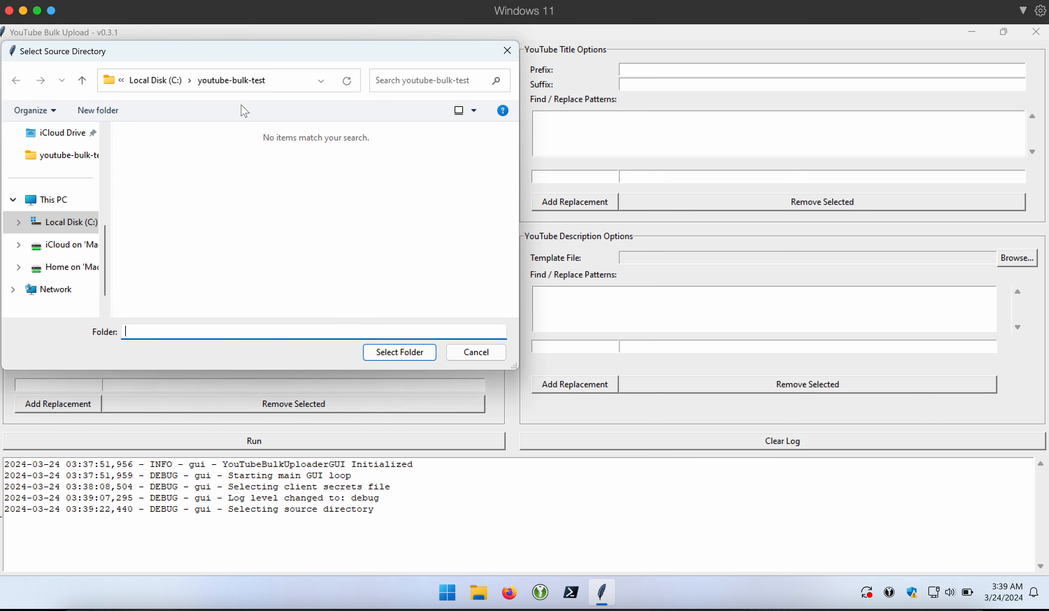
{"action": "left_click", "coordinate": [406, 352]}
{"action": "left_click", "coordinate": [482, 598]}
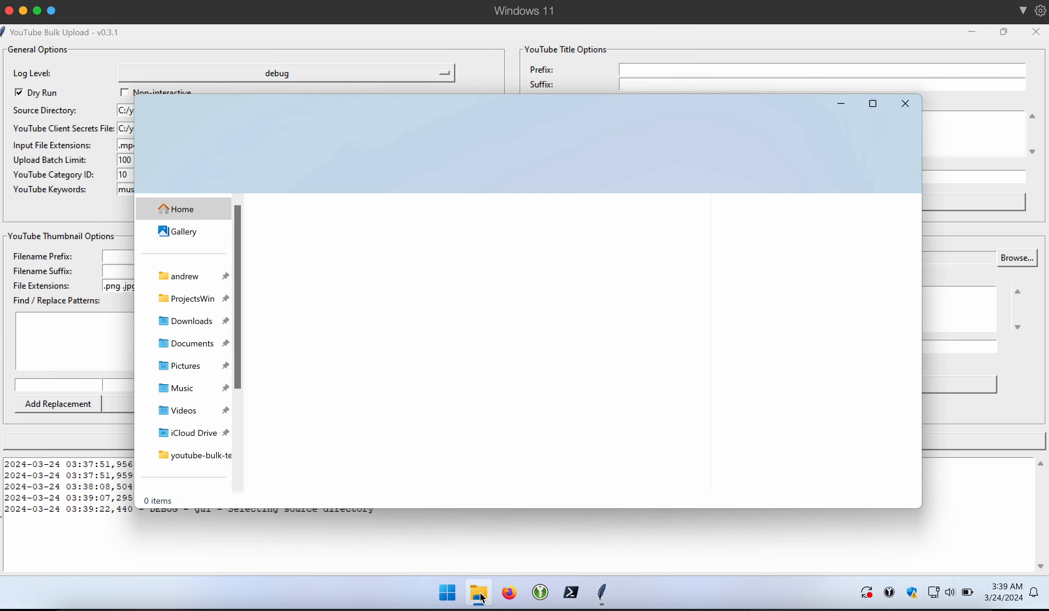
- Look over the NOMAD videos and other files in youtube-bulk-test, then open description_template in Notepad
{"action": "scroll", "coordinate": [189, 481], "scroll_direction": "down", "scroll_amount": 3}
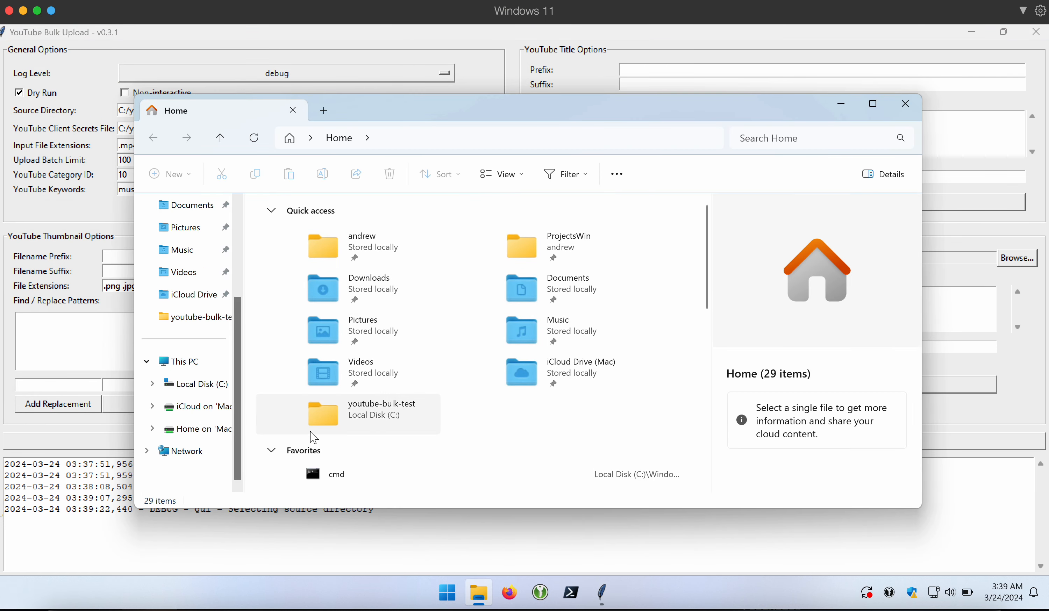
{"action": "double_click", "coordinate": [365, 417]}
{"action": "left_click_drag", "start_coordinate": [407, 366], "coordinate": [555, 253]}
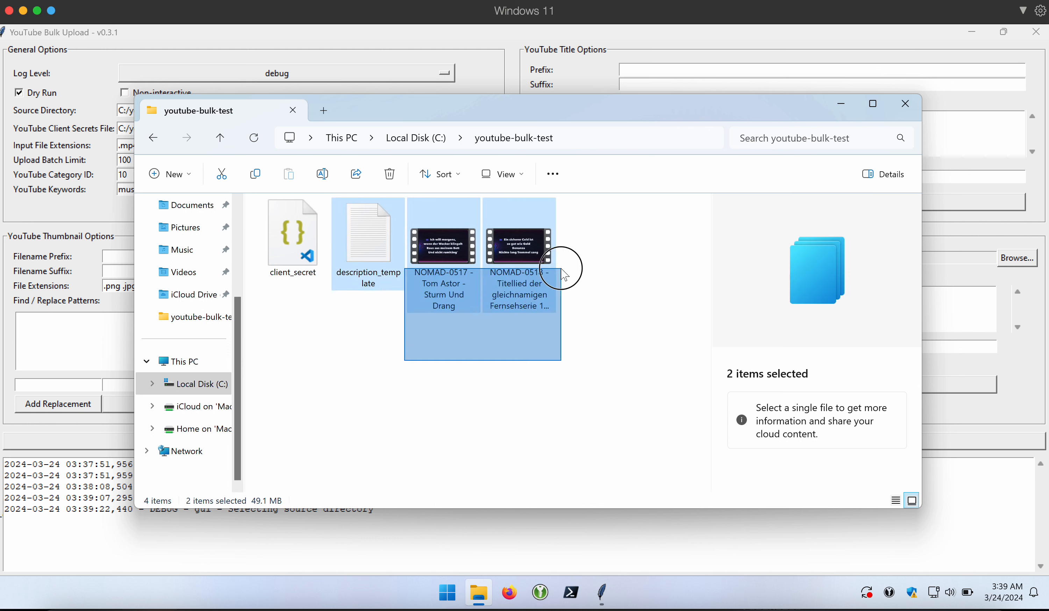
{"action": "left_click", "coordinate": [503, 403]}
{"action": "left_click_drag", "start_coordinate": [521, 358], "coordinate": [451, 279]}
{"action": "left_click", "coordinate": [375, 402]}
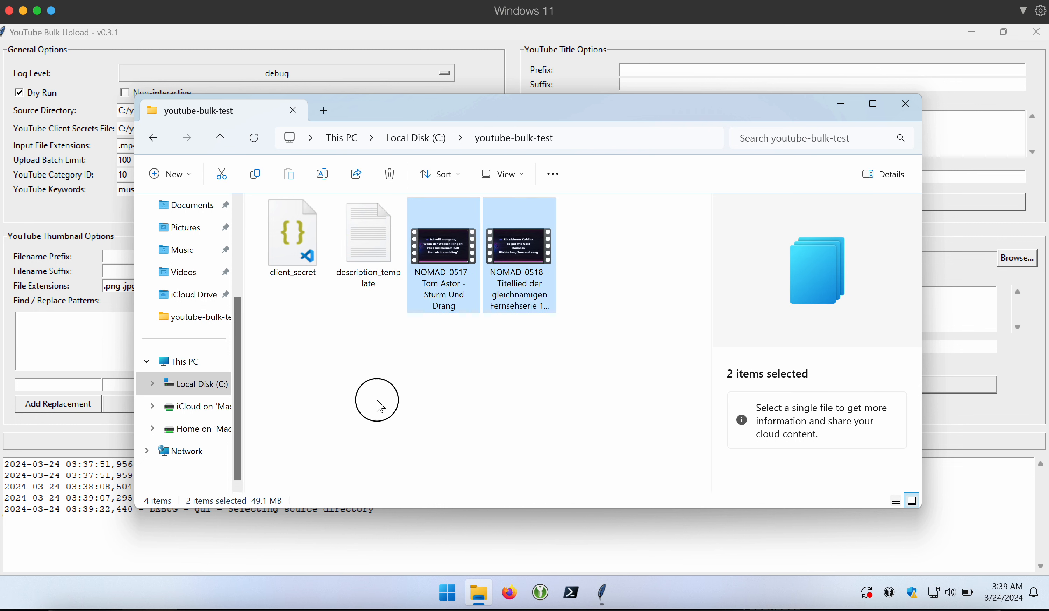
{"action": "left_click", "coordinate": [294, 258]}
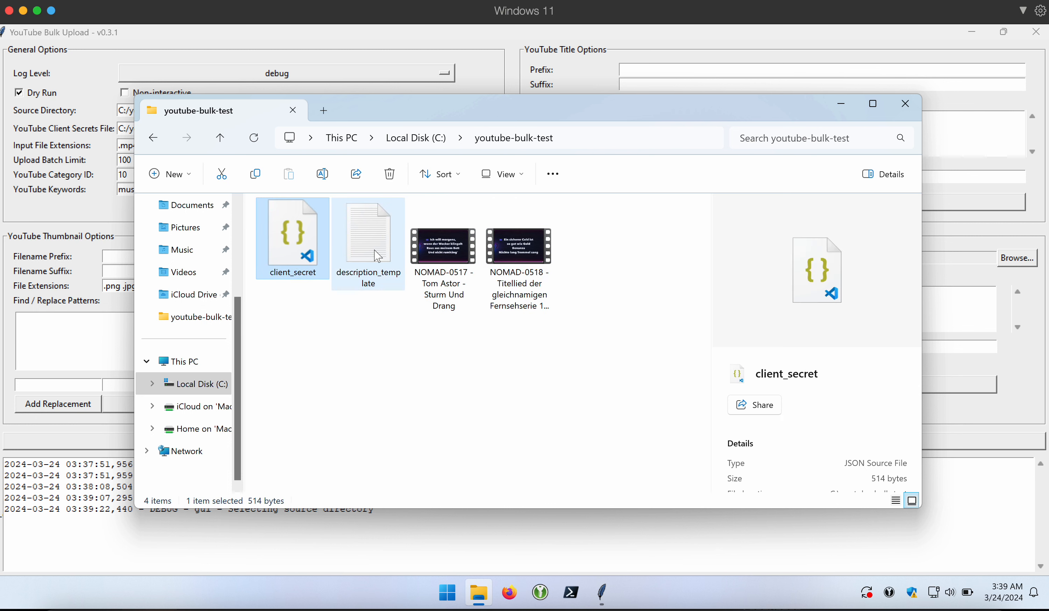
{"action": "left_click", "coordinate": [377, 255]}
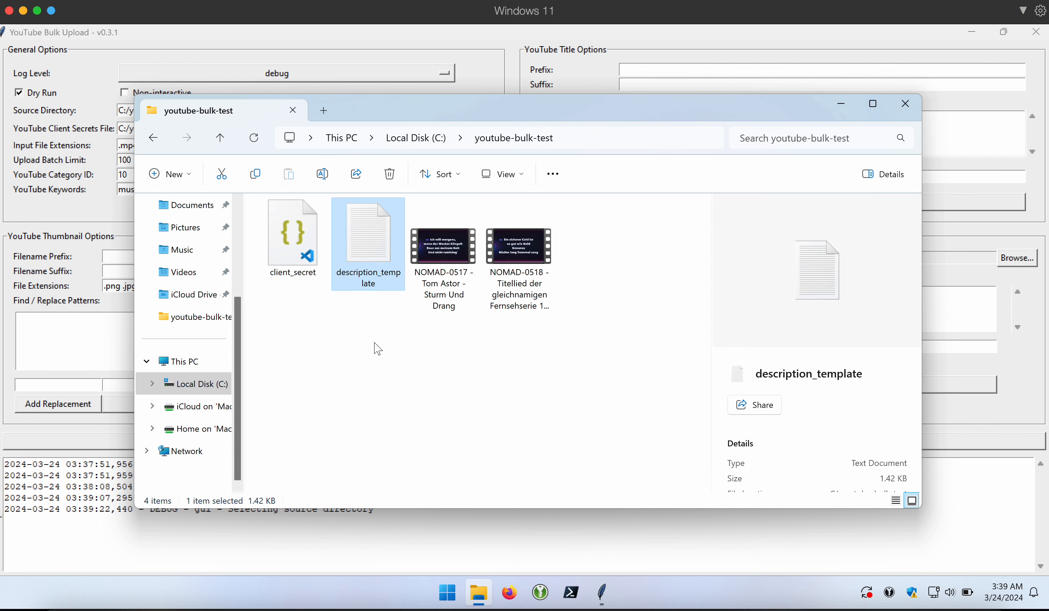
{"action": "double_click", "coordinate": [374, 239]}
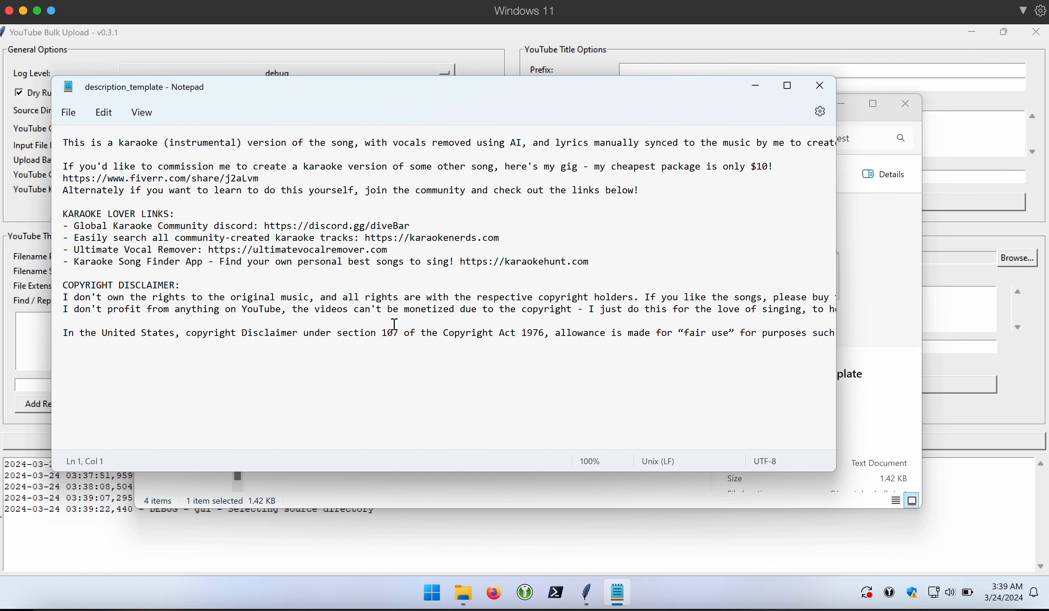
- Close Notepad and File Explorer to return to the uploader settings
{"action": "left_click", "coordinate": [820, 86]}
{"action": "left_click", "coordinate": [906, 104]}
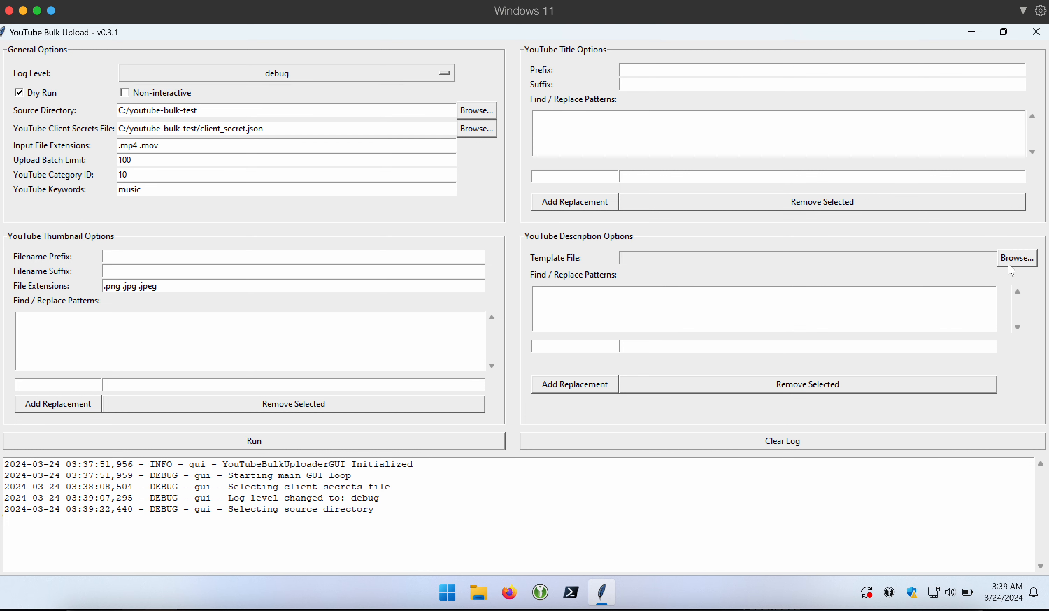
- Choose description_template.txt from C:/youtube-bulk-test as the description template file
{"action": "left_click", "coordinate": [1017, 260]}
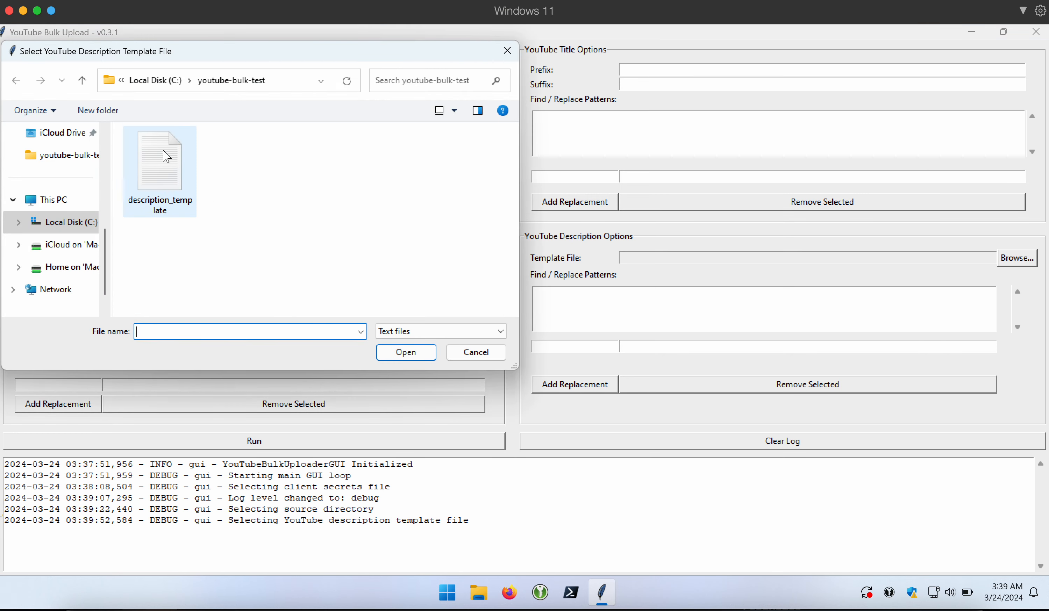
{"action": "double_click", "coordinate": [166, 156]}
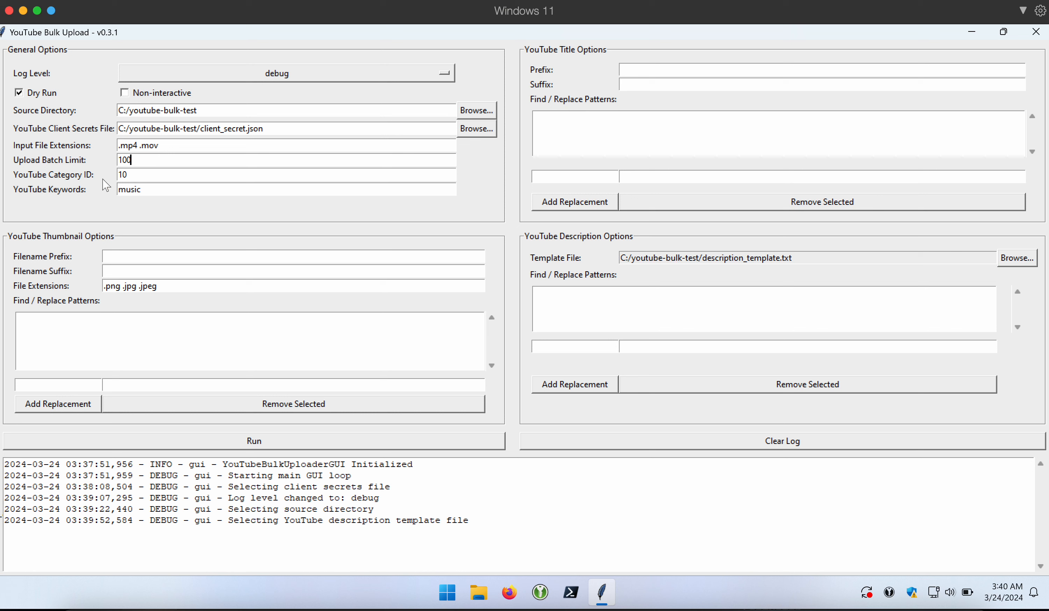
- Append 'karaoke' to the YouTube keywords so they read 'music karaoke'
{"action": "left_click", "coordinate": [153, 177]}
{"action": "left_click", "coordinate": [196, 184]}
{"action": "type", "text": "karaoke"}
{"action": "left_click", "coordinate": [229, 209]}
{"action": "left_click", "coordinate": [479, 593]}
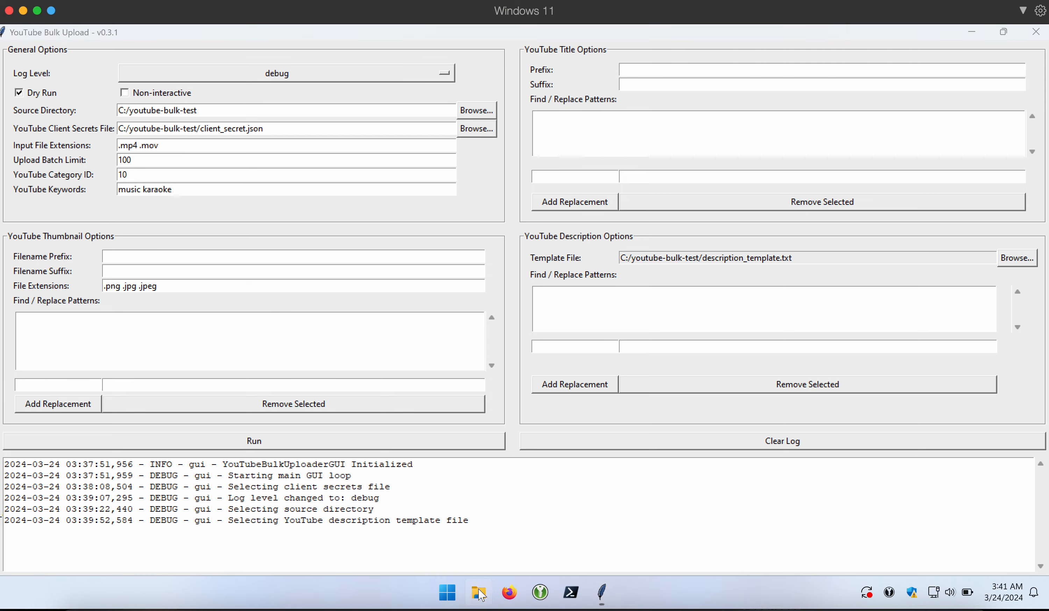
{"action": "left_click", "coordinate": [193, 455]}
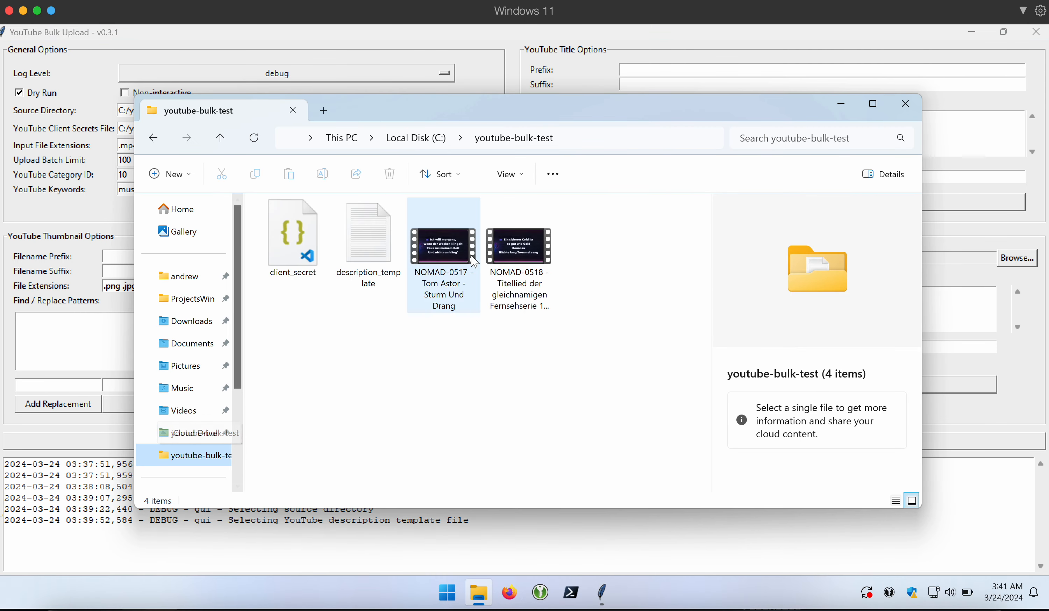
{"action": "left_click", "coordinate": [473, 263]}
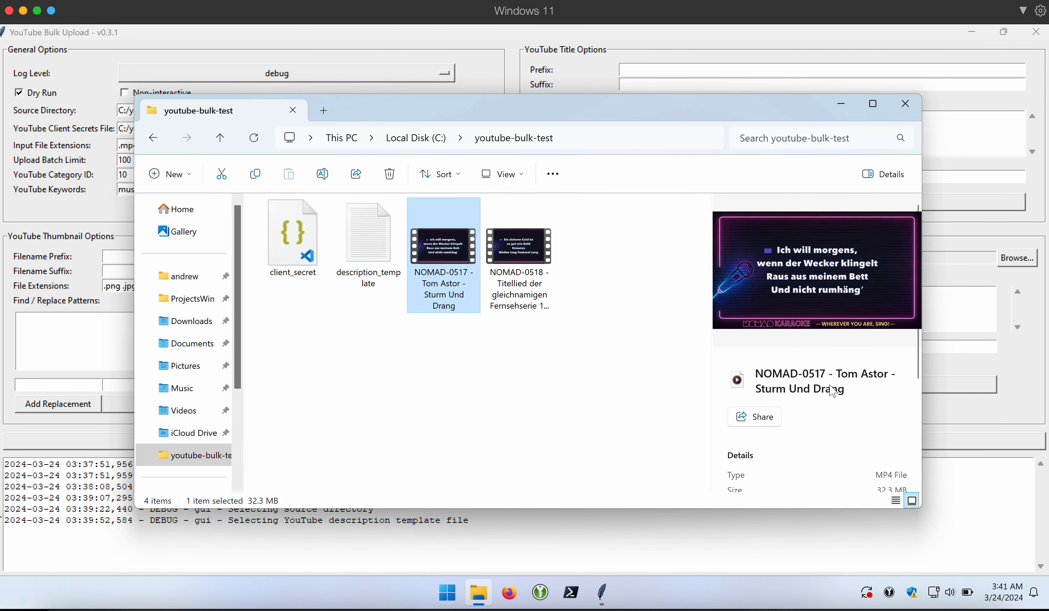
{"action": "left_click", "coordinate": [783, 370]}
{"action": "left_click", "coordinate": [857, 383]}
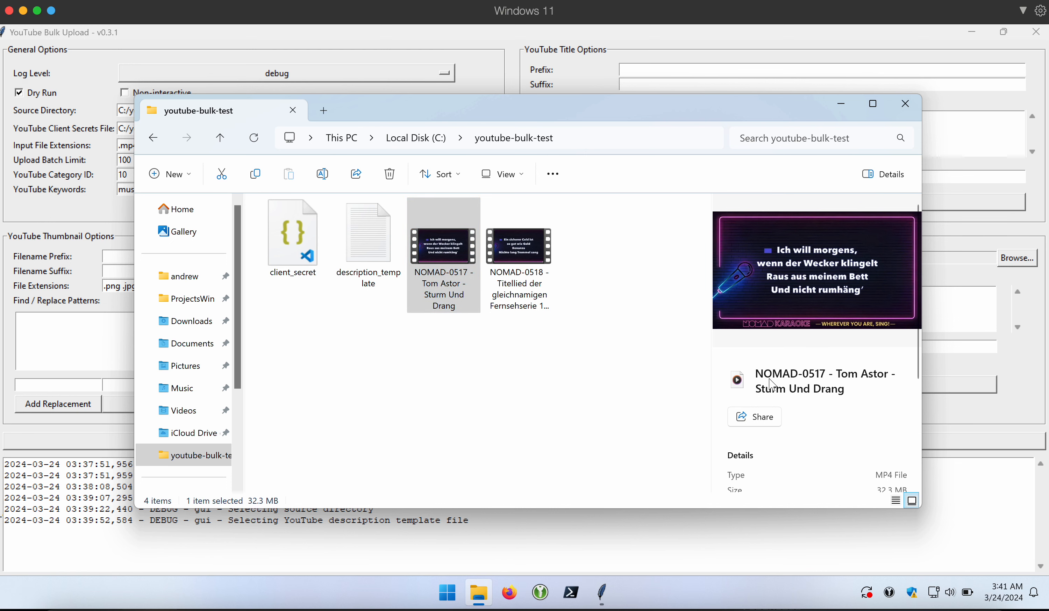
{"action": "left_click", "coordinate": [94, 301]}
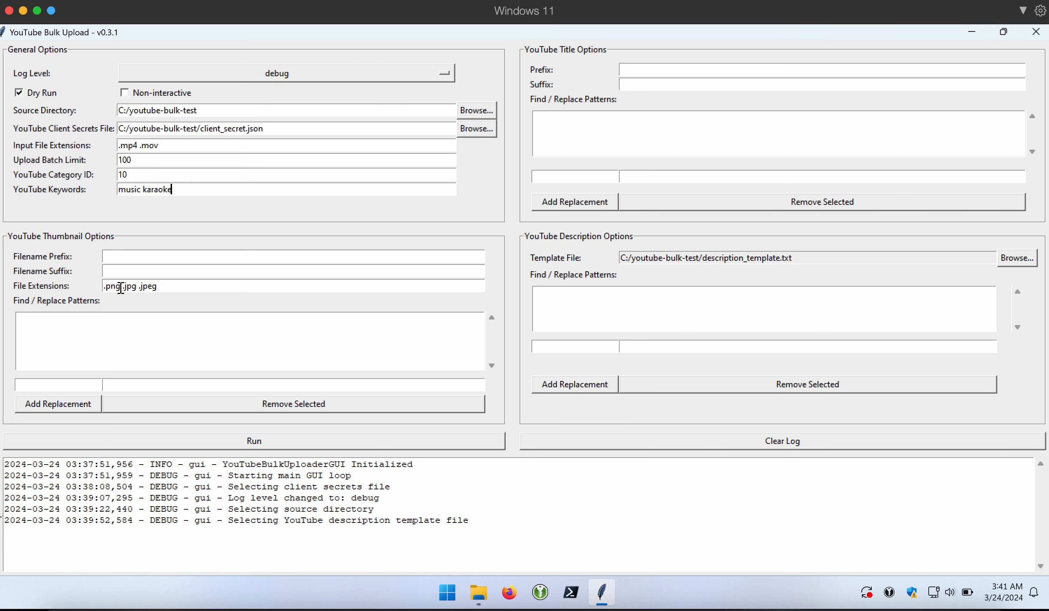
{"action": "double_click", "coordinate": [113, 288]}
{"action": "left_click_drag", "start_coordinate": [143, 288], "coordinate": [178, 289]}
{"action": "left_click", "coordinate": [201, 285]}
{"action": "left_click", "coordinate": [155, 254]}
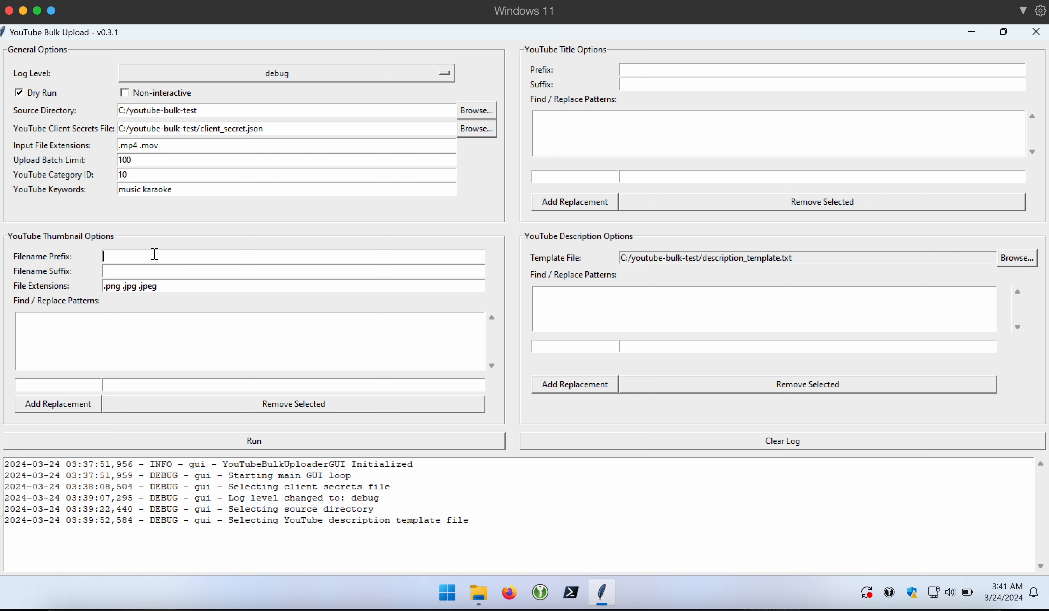
{"action": "left_click", "coordinate": [163, 276]}
{"action": "type", "text": "(Thumbnail)"}
{"action": "key", "text": "BackSpace"}
{"action": "key", "text": "BackSpace"}
{"action": "key", "text": "BackSpace"}
{"action": "key", "text": "BackSpace"}
{"action": "key", "text": "BackSpace"}
{"action": "key", "text": "BackSpace"}
{"action": "key", "text": "BackSpace"}
{"action": "key", "text": "BackSpace"}
{"action": "key", "text": "BackSpace"}
{"action": "key", "text": "BackSpace"}
{"action": "key", "text": "BackSpace"}
- Add a title find/replace rule that removes 'C:/youtube-bulk-test/' from video titles
{"action": "mouse_move", "coordinate": [477, 591]}
{"action": "left_click", "coordinate": [629, 172]}
{"action": "left_click", "coordinate": [591, 176]}
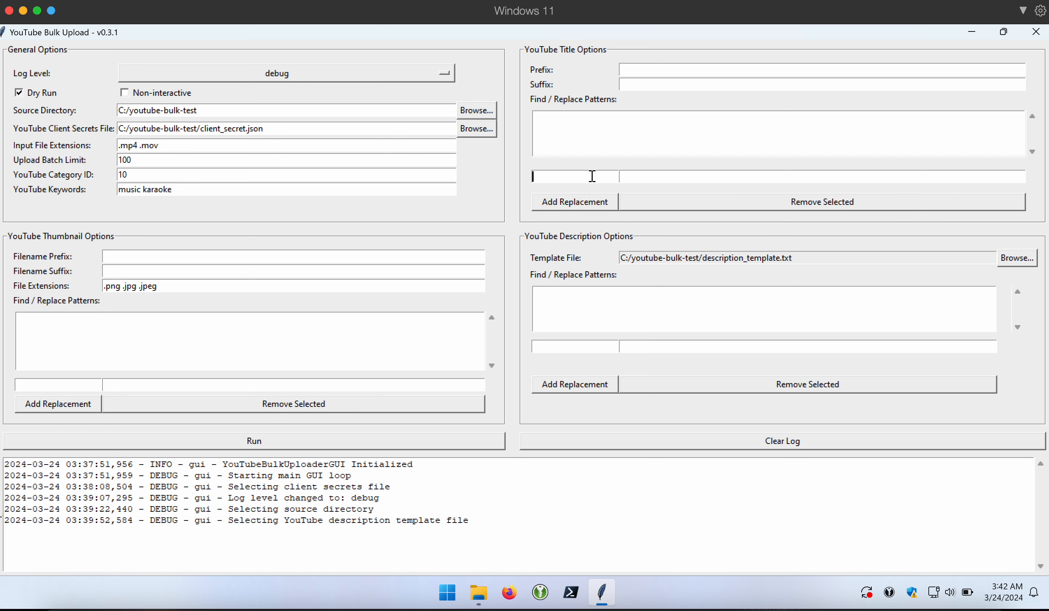
{"action": "left_click", "coordinate": [643, 179]}
{"action": "left_click", "coordinate": [589, 203]}
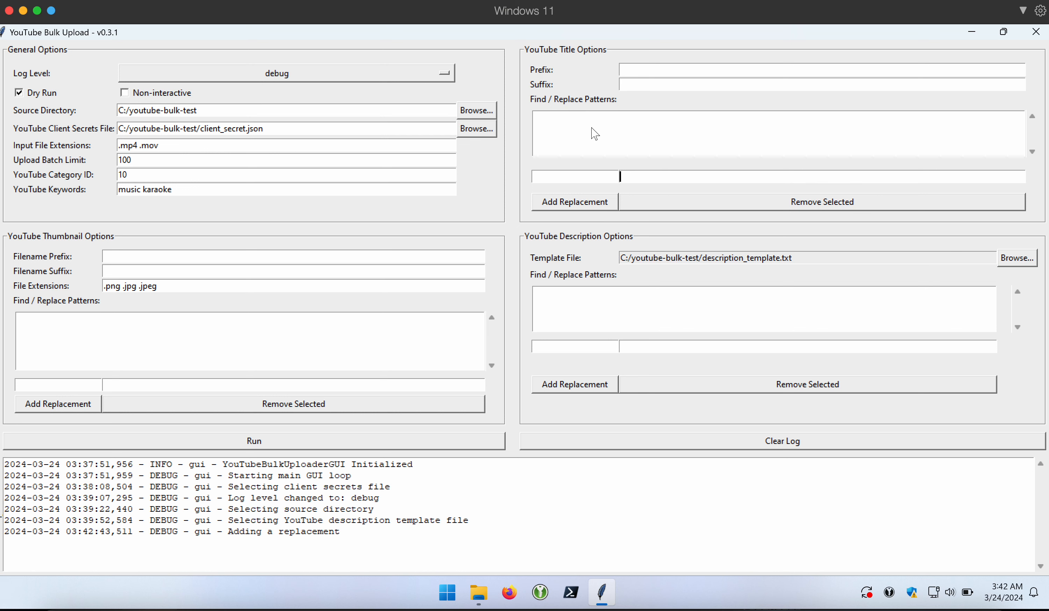
{"action": "left_click", "coordinate": [585, 173]}
{"action": "left_click_drag", "start_coordinate": [200, 128], "coordinate": [91, 129]}
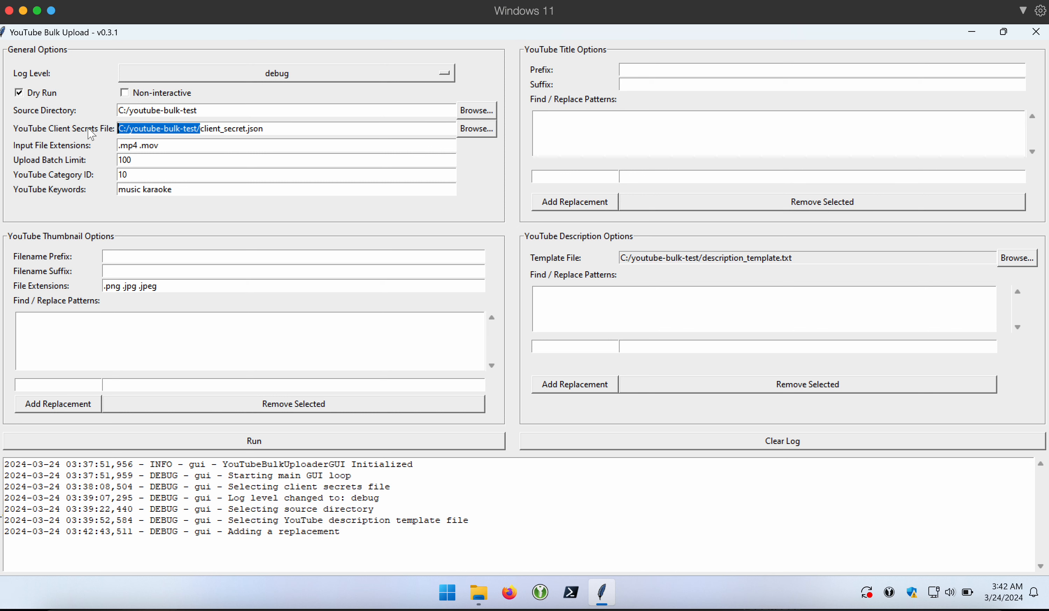
{"action": "key", "text": "ctrl+c"}
{"action": "left_click", "coordinate": [597, 176]}
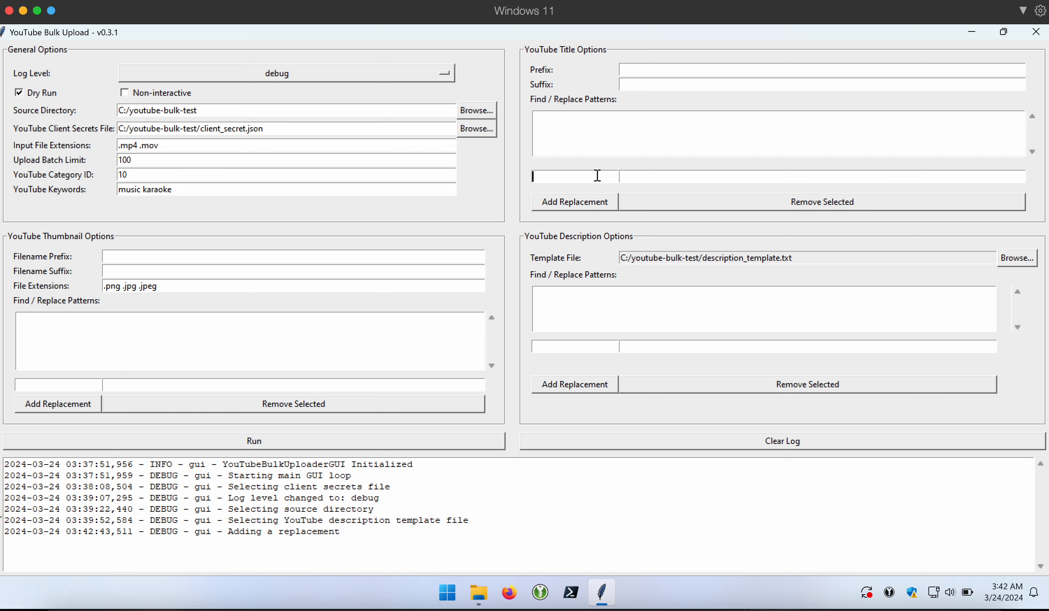
{"action": "key", "text": "ctrl+v"}
{"action": "left_click", "coordinate": [600, 203]}
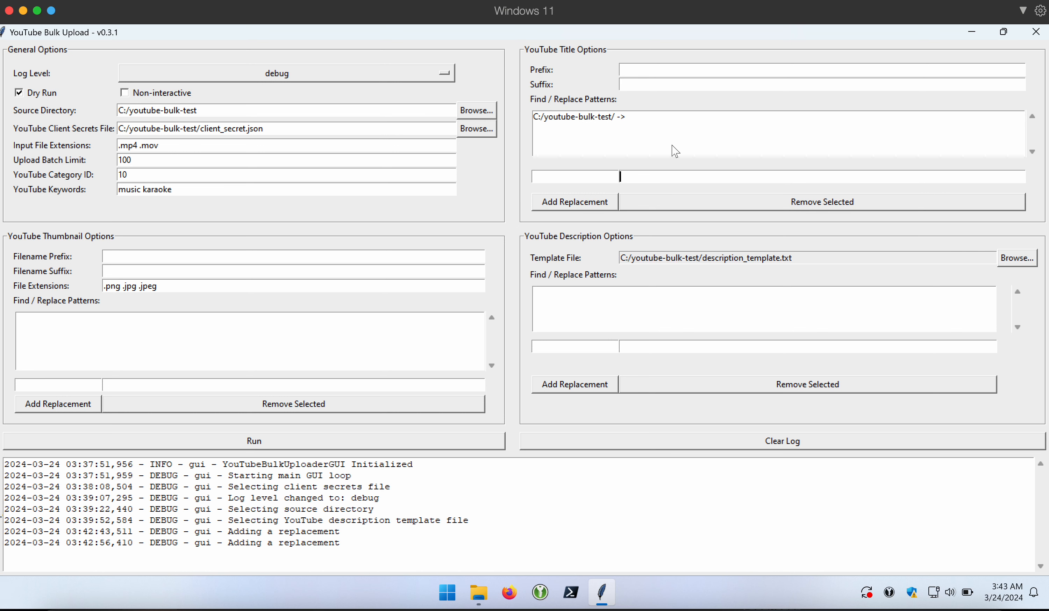
- Set the title suffix to '(Karaoke)'
{"action": "left_click", "coordinate": [676, 86]}
{"action": "type", "text": "(Karaoke)"}
{"action": "left_click", "coordinate": [651, 176]}
{"action": "left_click", "coordinate": [606, 178]}
- Run a dry-run upload of C:/youtube-bulk-test, which finds the 2 NOMAD test videos
{"action": "left_click", "coordinate": [602, 177]}
{"action": "left_click_drag", "start_coordinate": [703, 259], "coordinate": [814, 259]}
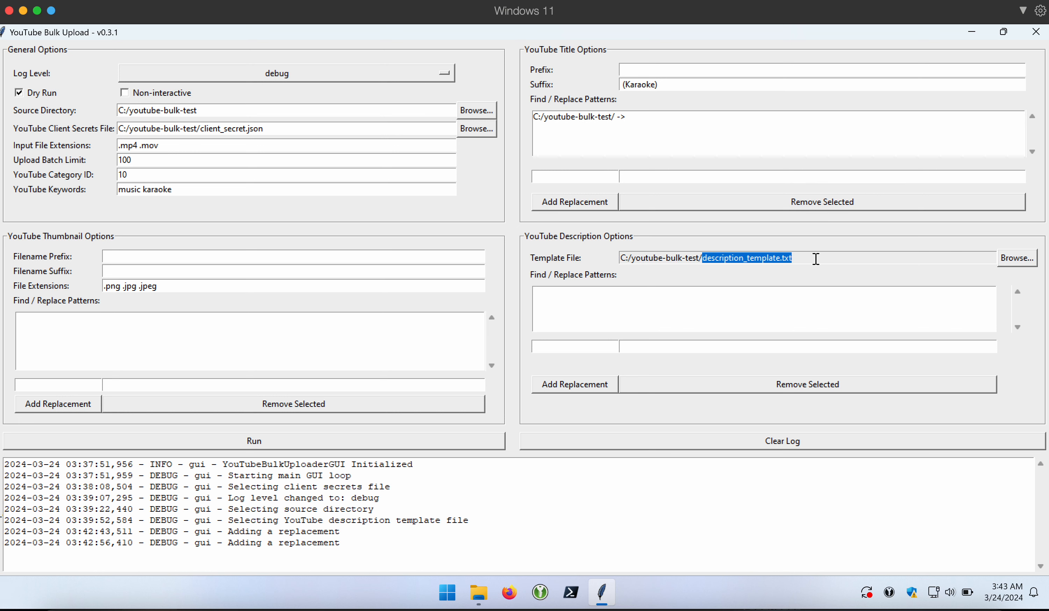
{"action": "left_click", "coordinate": [815, 259]}
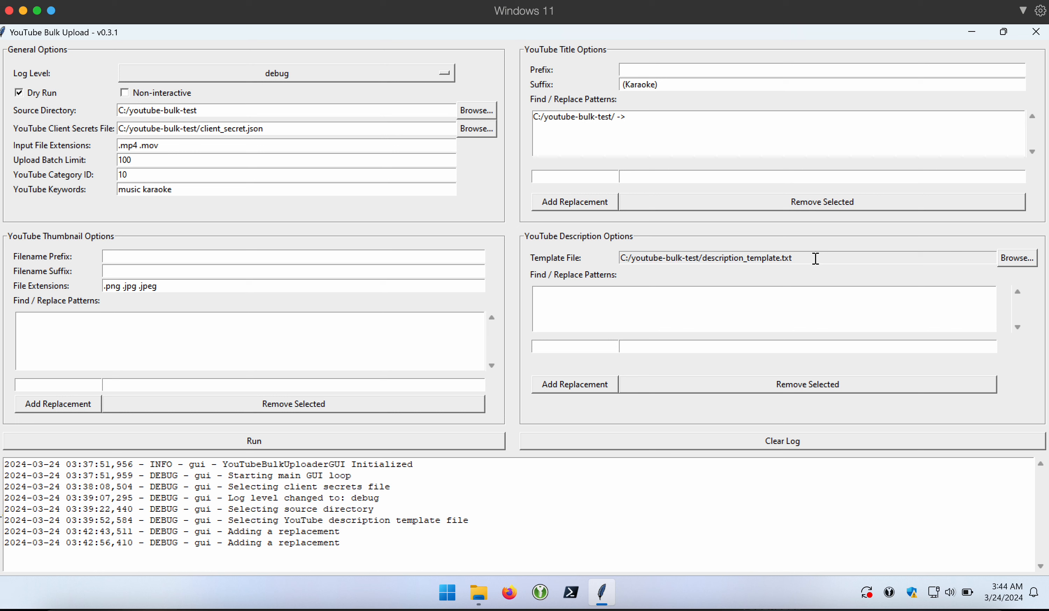
{"action": "left_click", "coordinate": [546, 355]}
{"action": "left_click", "coordinate": [520, 364]}
{"action": "left_click", "coordinate": [273, 443]}
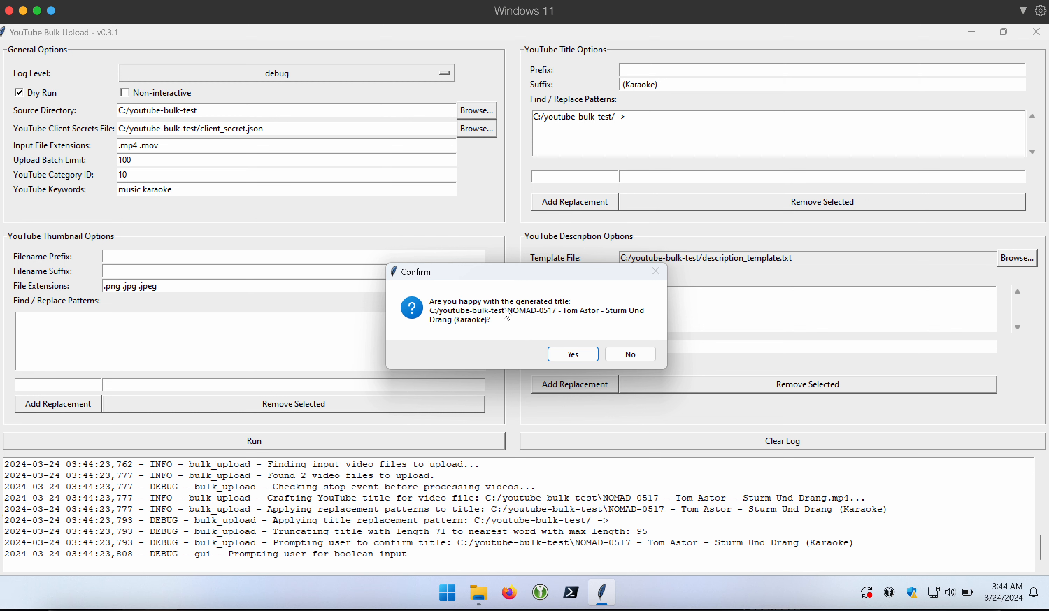
- Reject the generated titles and missing-thumbnail prompts for both videos, then acknowledge the 0-upload result
{"action": "left_click", "coordinate": [625, 356]}
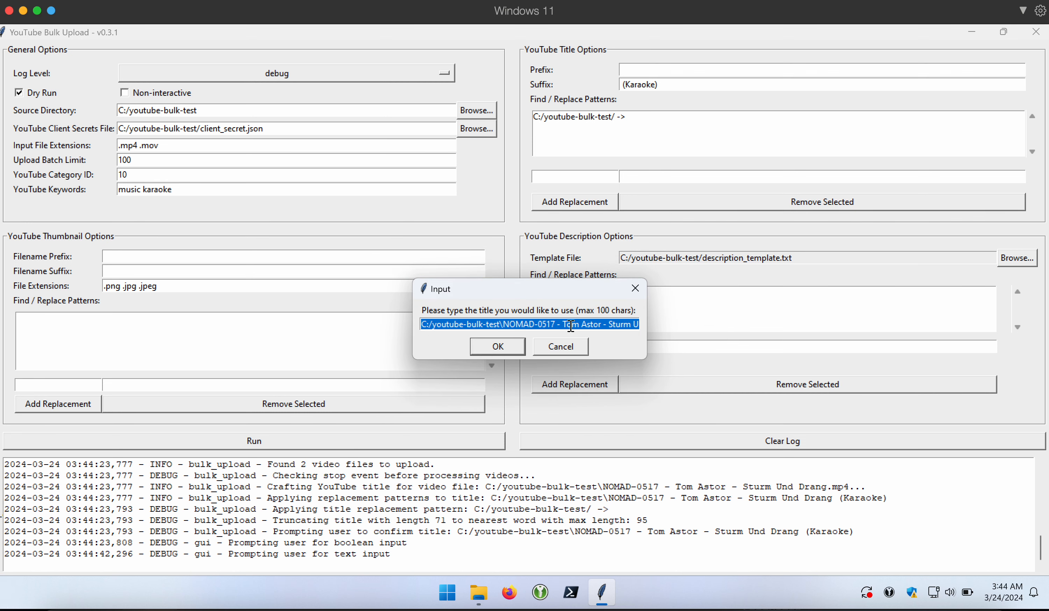
{"action": "left_click", "coordinate": [568, 352]}
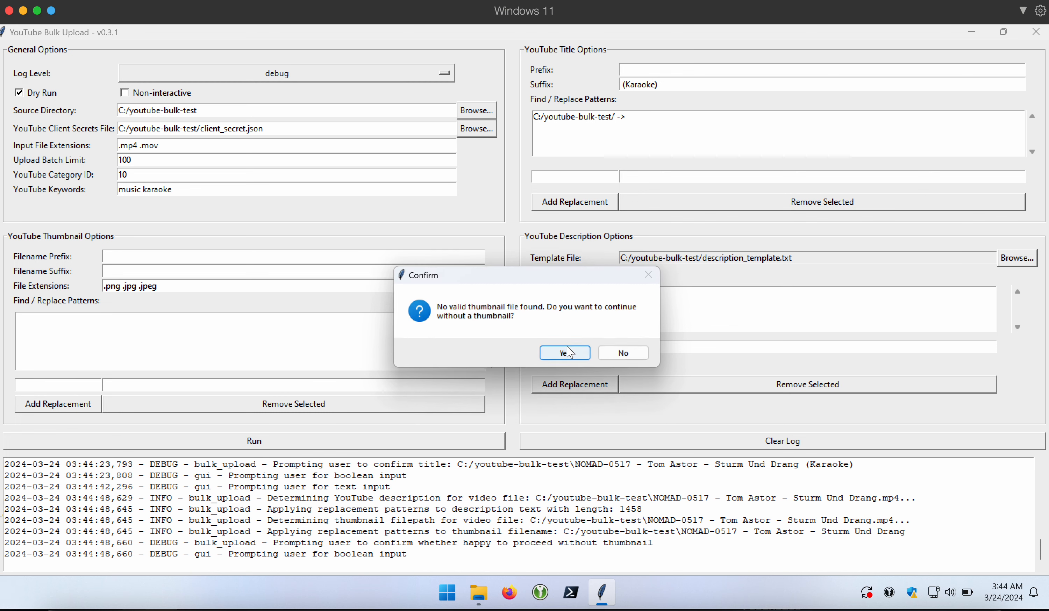
{"action": "left_click", "coordinate": [625, 355]}
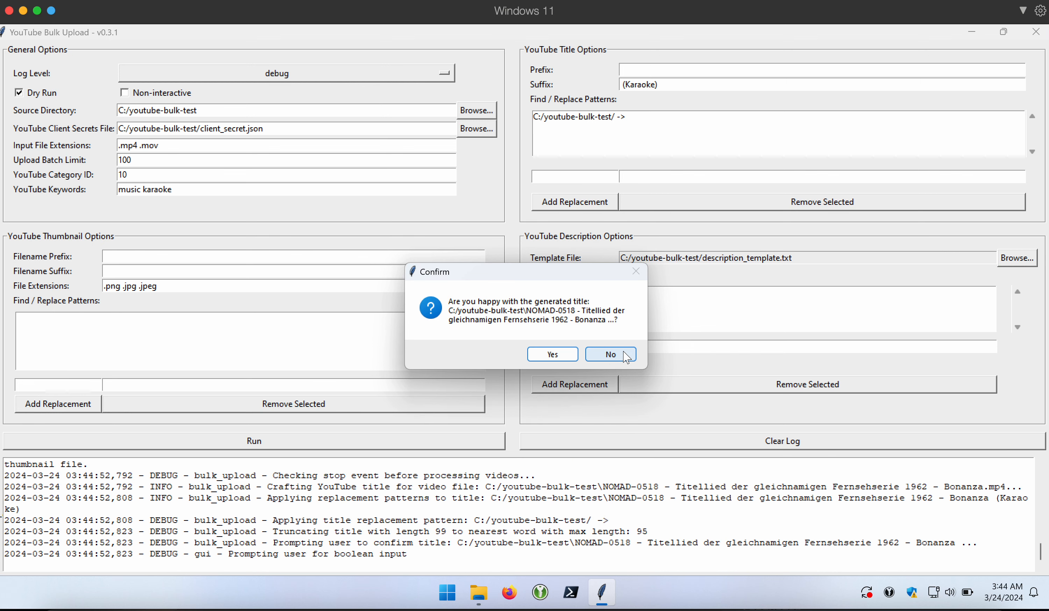
{"action": "left_click", "coordinate": [626, 355]}
{"action": "left_click", "coordinate": [581, 353]}
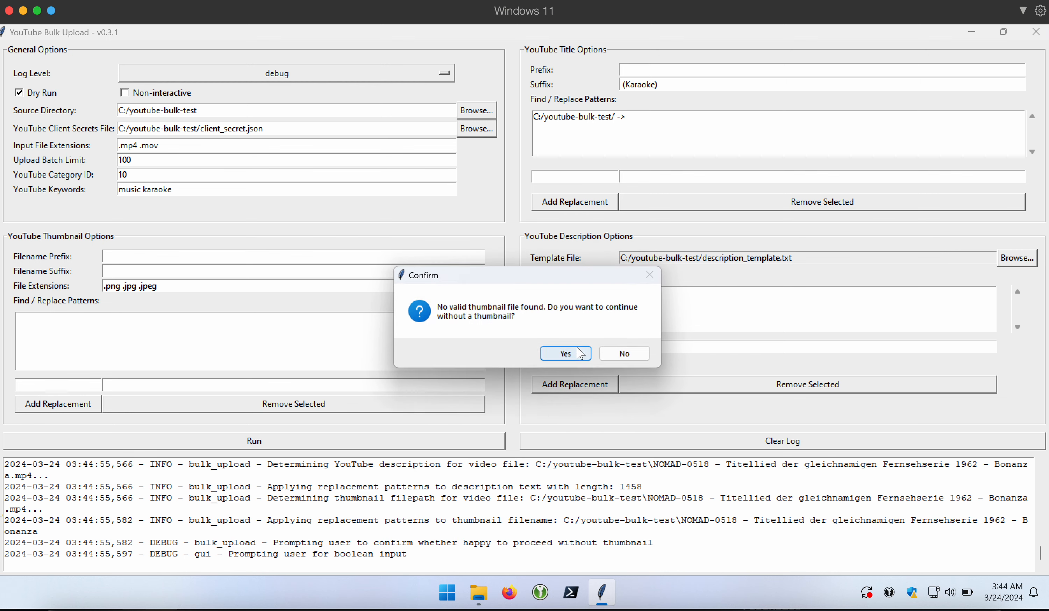
{"action": "left_click", "coordinate": [624, 353]}
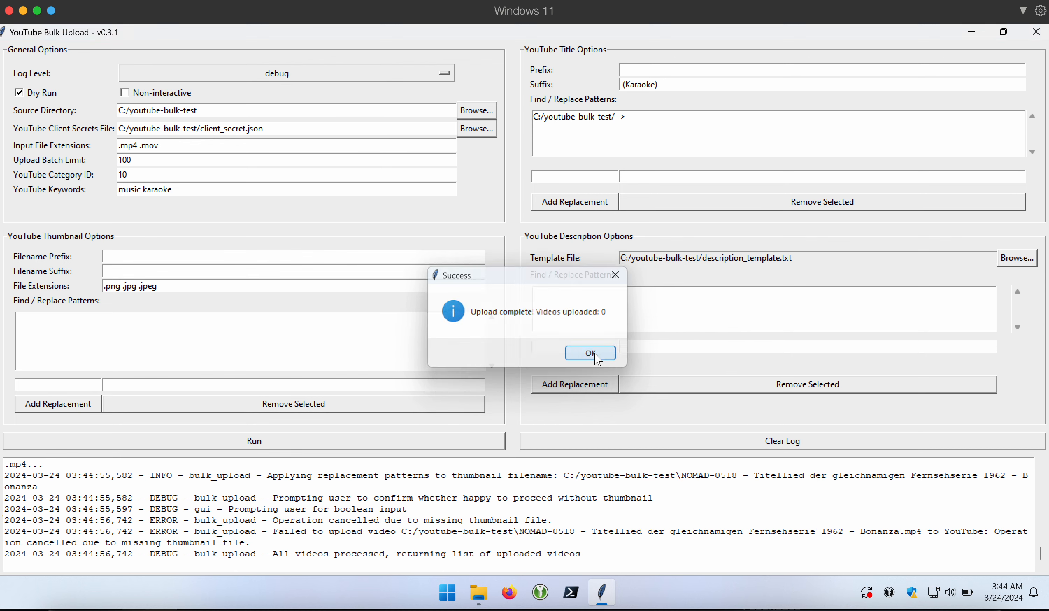
{"action": "left_click", "coordinate": [594, 354]}
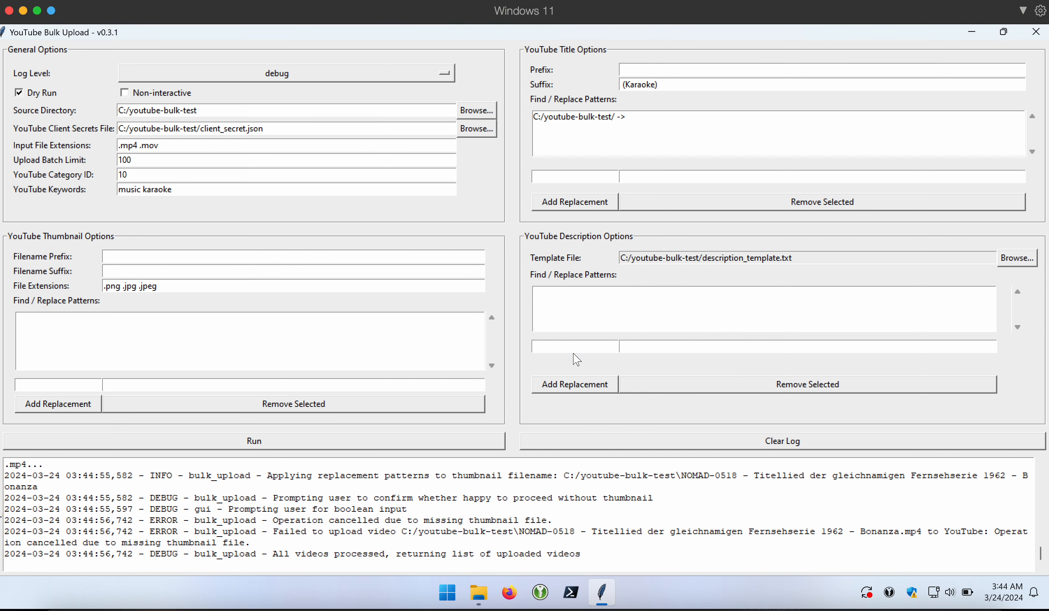
- Swap the title pattern for 'C:/youtube-bulk-test' without a trailing slash and rerun the dry run
{"action": "left_click", "coordinate": [604, 121]}
{"action": "left_click", "coordinate": [729, 203]}
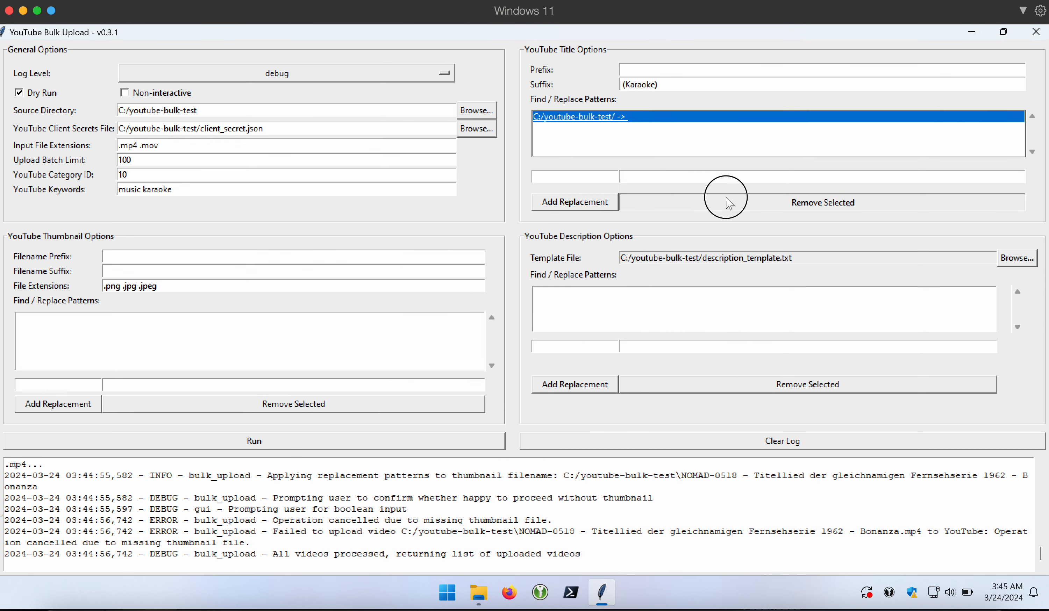
{"action": "left_click", "coordinate": [608, 177]}
{"action": "type", "text": "C:/youtube-bulk-test"}
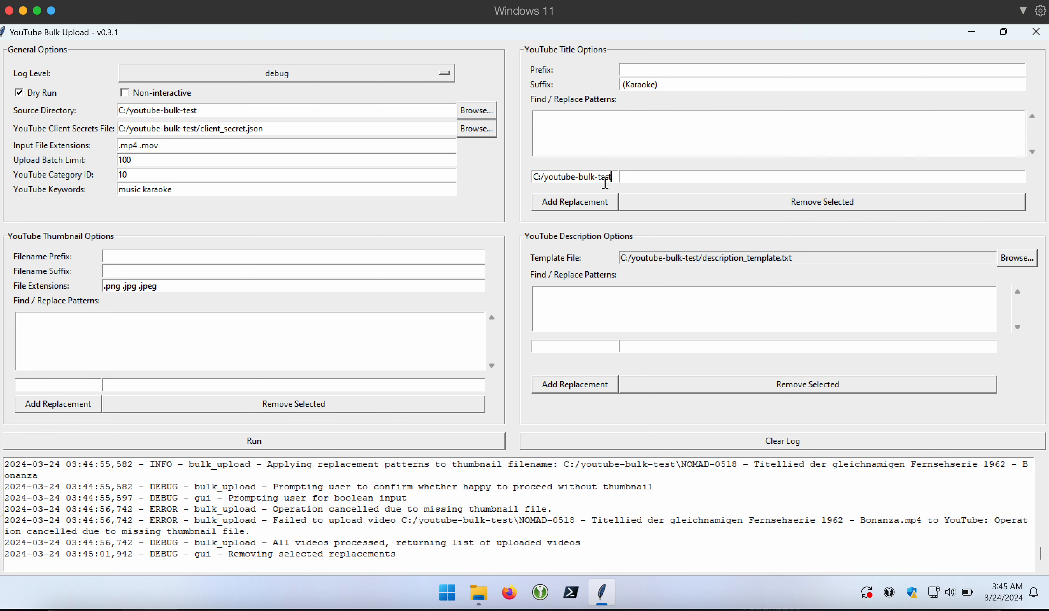
{"action": "left_click", "coordinate": [611, 205]}
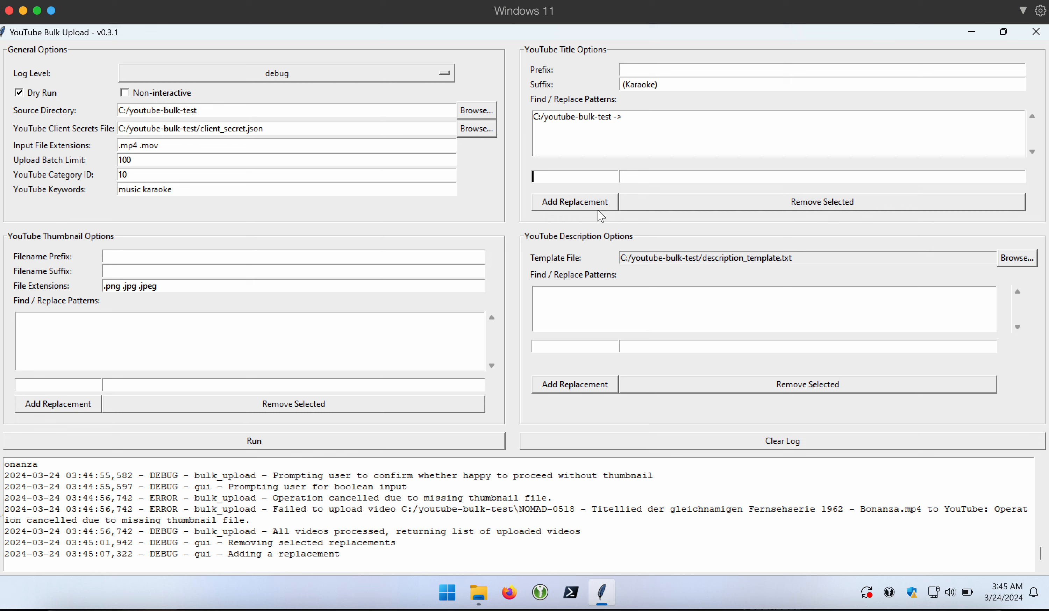
{"action": "left_click", "coordinate": [340, 449]}
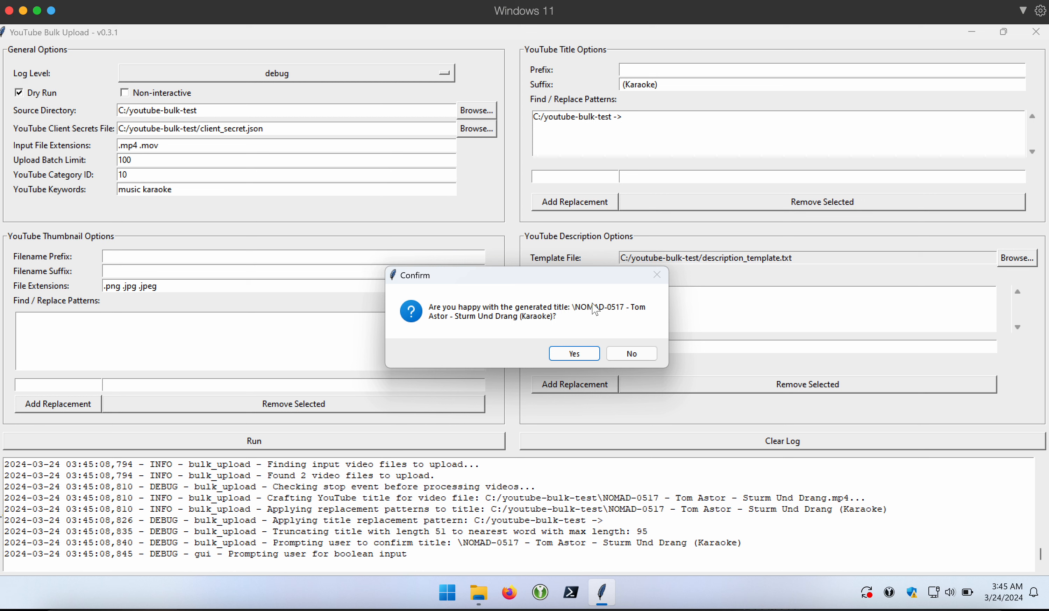
- Reject the generated titles and missing thumbnails for NOMAD-0517 and NOMAD-0518, then acknowledge completion
{"action": "left_click_drag", "start_coordinate": [572, 307], "coordinate": [579, 308]}
{"action": "left_click", "coordinate": [623, 357]}
{"action": "left_click", "coordinate": [562, 353]}
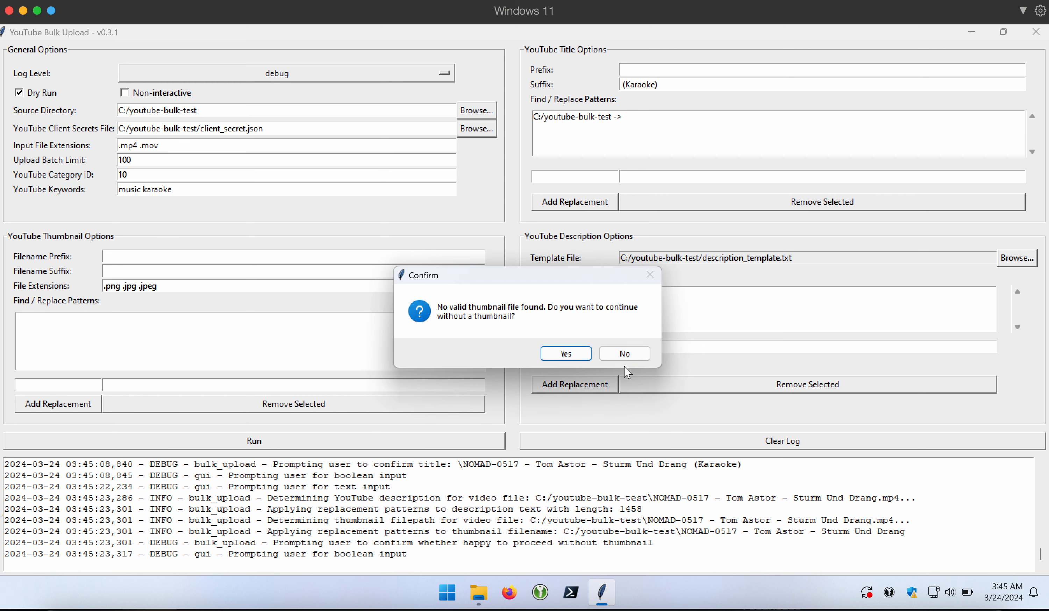
{"action": "left_click", "coordinate": [629, 354]}
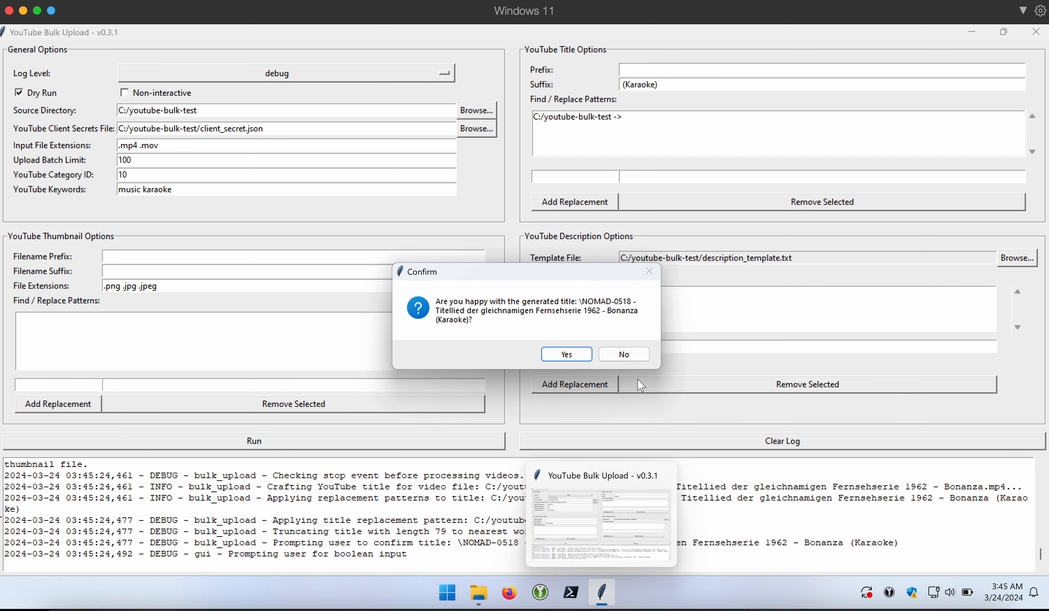
{"action": "left_click", "coordinate": [638, 359]}
{"action": "left_click", "coordinate": [570, 351]}
{"action": "left_click", "coordinate": [620, 354]}
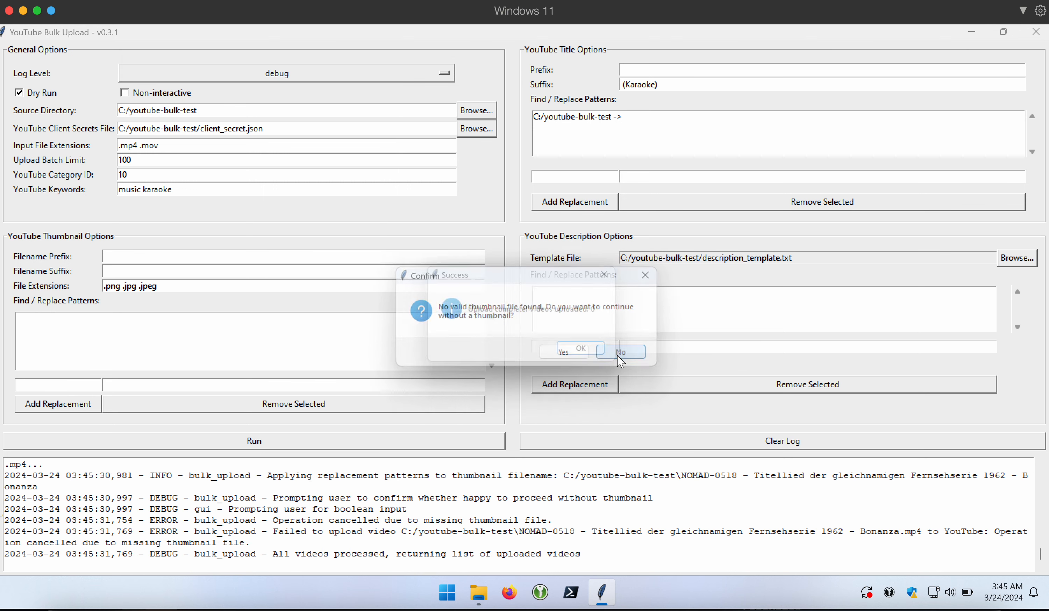
{"action": "left_click", "coordinate": [594, 353]}
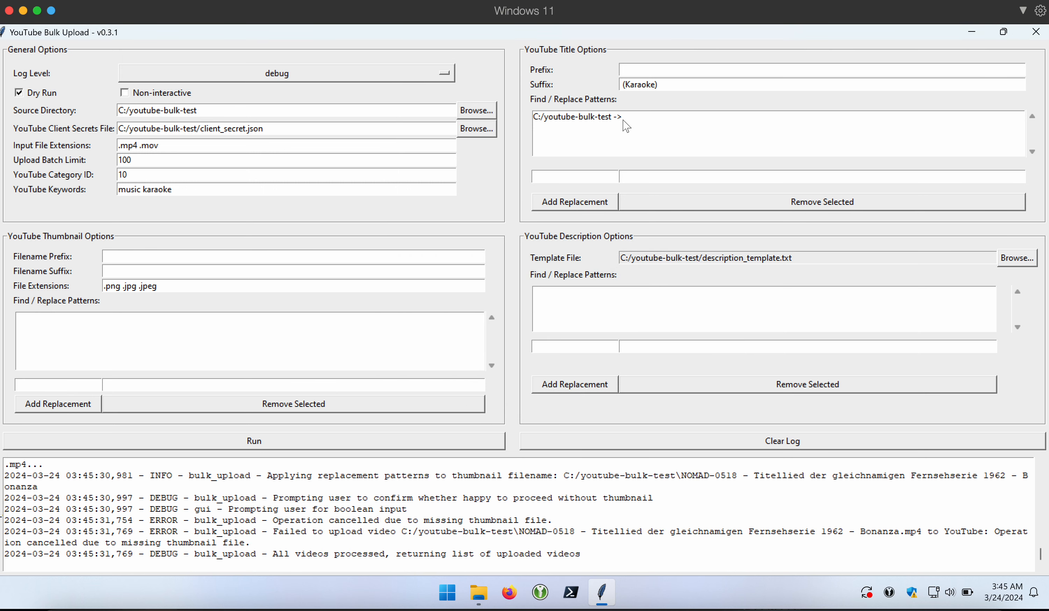
- Enter the pattern \\NOMAD-\d+ - in the empty Title Find field
{"action": "left_click", "coordinate": [592, 178]}
{"action": "type", "text": "\\\\NOMAD-"}
{"action": "type", "text": "\\d"}
{"action": "type", "text": "+"}
{"action": "left_click", "coordinate": [539, 178]}
{"action": "left_click_drag", "start_coordinate": [539, 178], "coordinate": [537, 177]}
{"action": "left_click", "coordinate": [573, 177]}
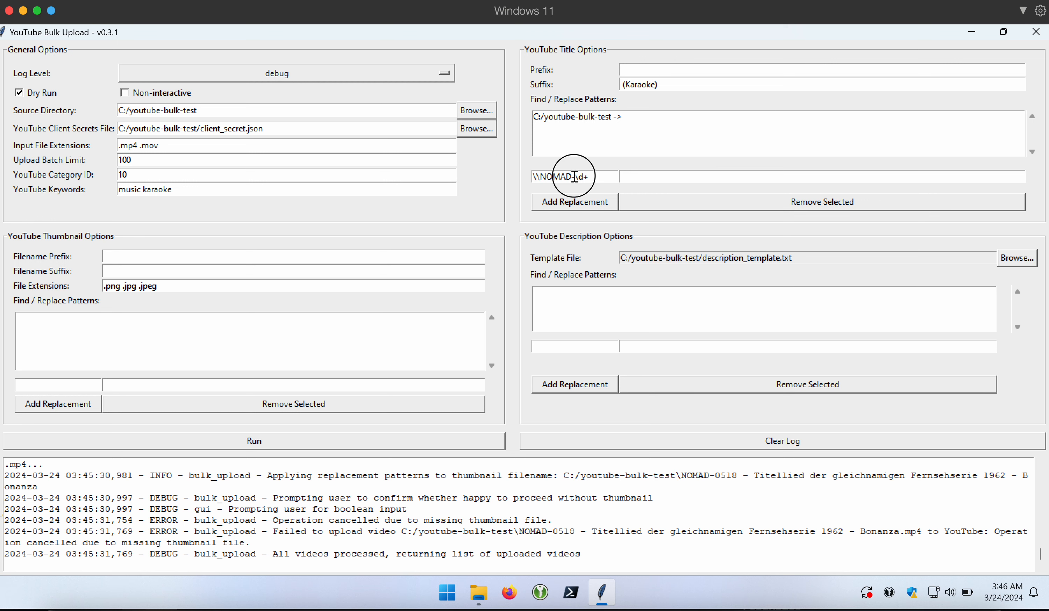
{"action": "double_click", "coordinate": [580, 177]}
{"action": "left_click_drag", "start_coordinate": [579, 175], "coordinate": [586, 176]}
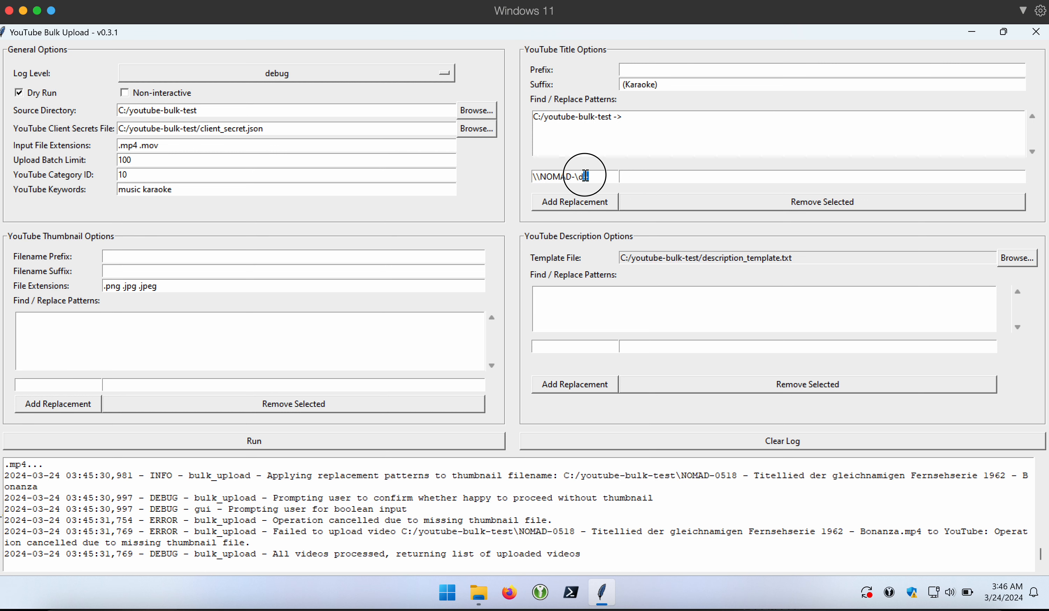
{"action": "left_click", "coordinate": [609, 176]}
{"action": "type", "text": "-"}
- Check file names in the youtube-bulk-test folder, add the NOMAD prefix pattern, and clear the log
{"action": "left_click", "coordinate": [478, 592]}
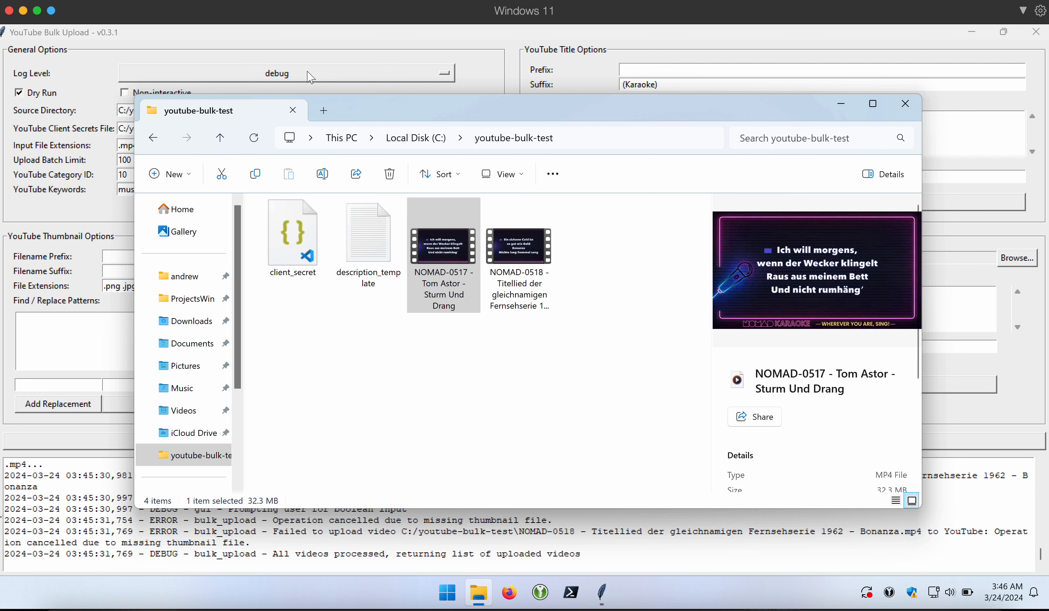
{"action": "left_click", "coordinate": [293, 110]}
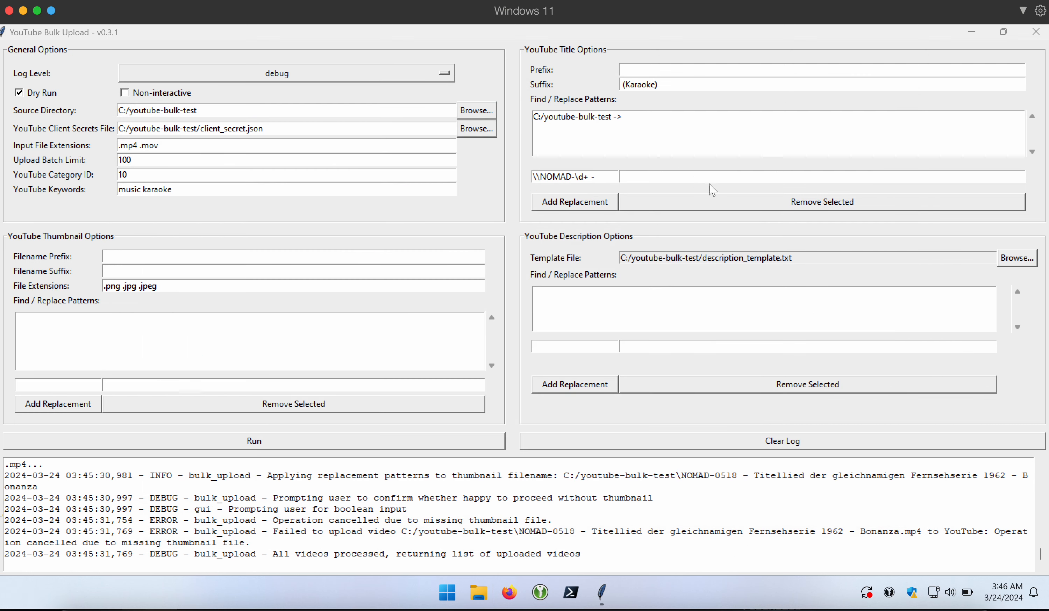
{"action": "left_click", "coordinate": [599, 203]}
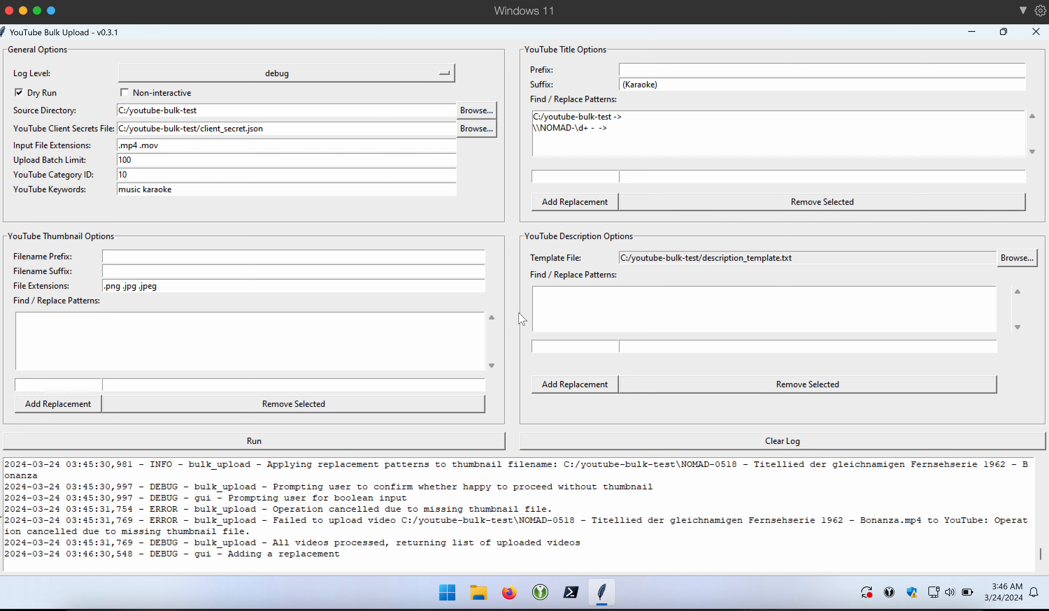
{"action": "left_click", "coordinate": [548, 437]}
- Rerun, accepting cleaned titles, no thumbnails and existing-video matches for NOMAD-0517 and NOMAD-0518
{"action": "left_click", "coordinate": [447, 438]}
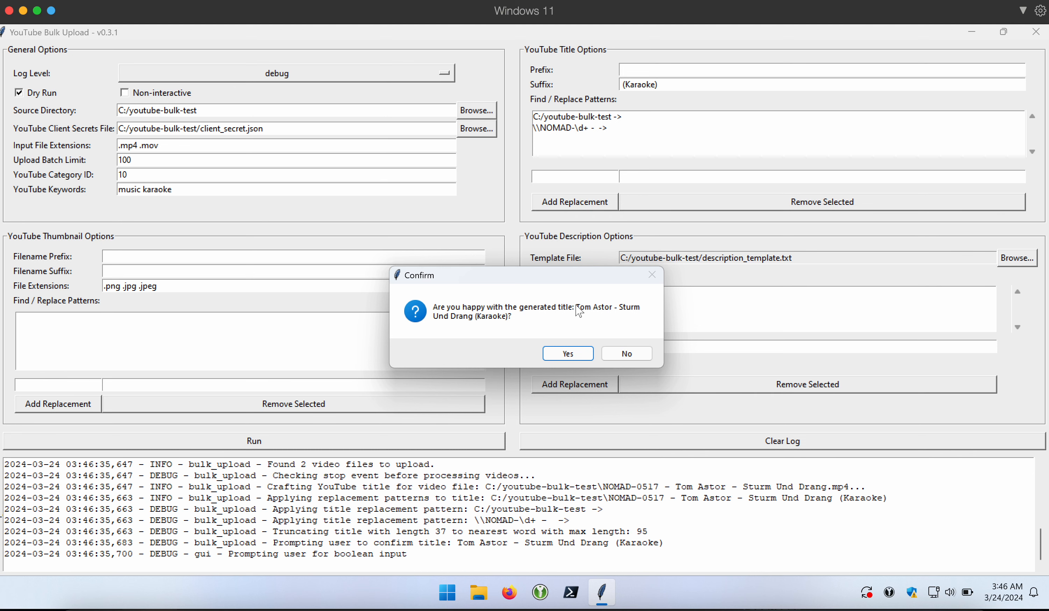
{"action": "left_click", "coordinate": [567, 355]}
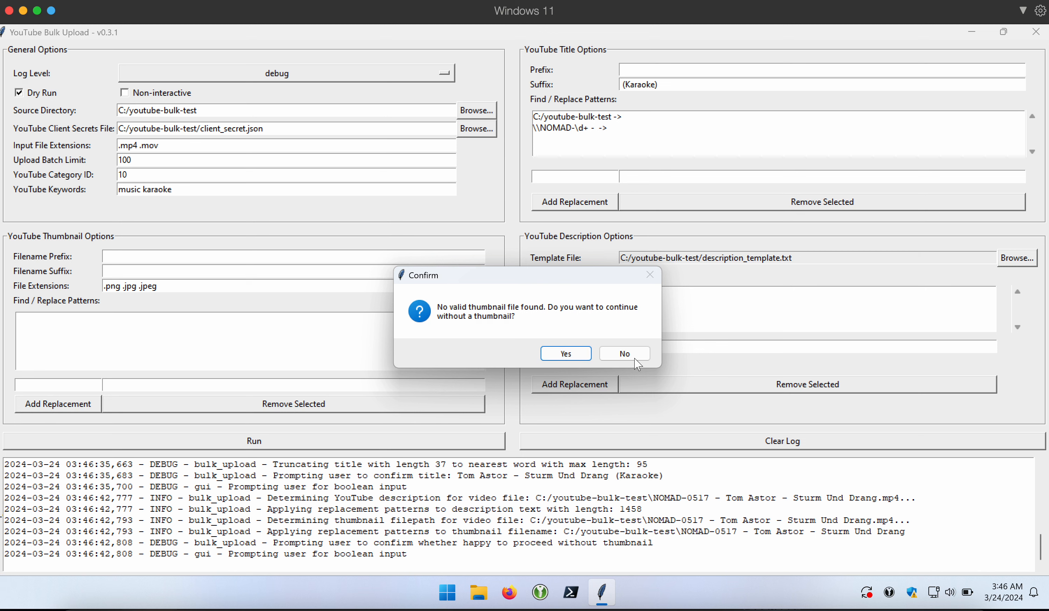
{"action": "left_click", "coordinate": [564, 354]}
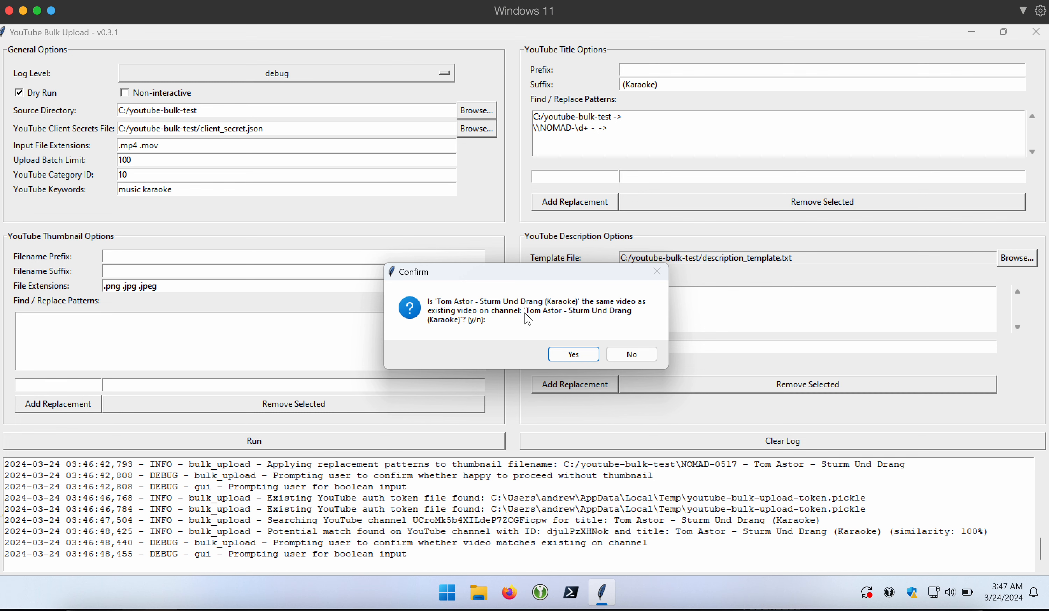
{"action": "left_click", "coordinate": [578, 358]}
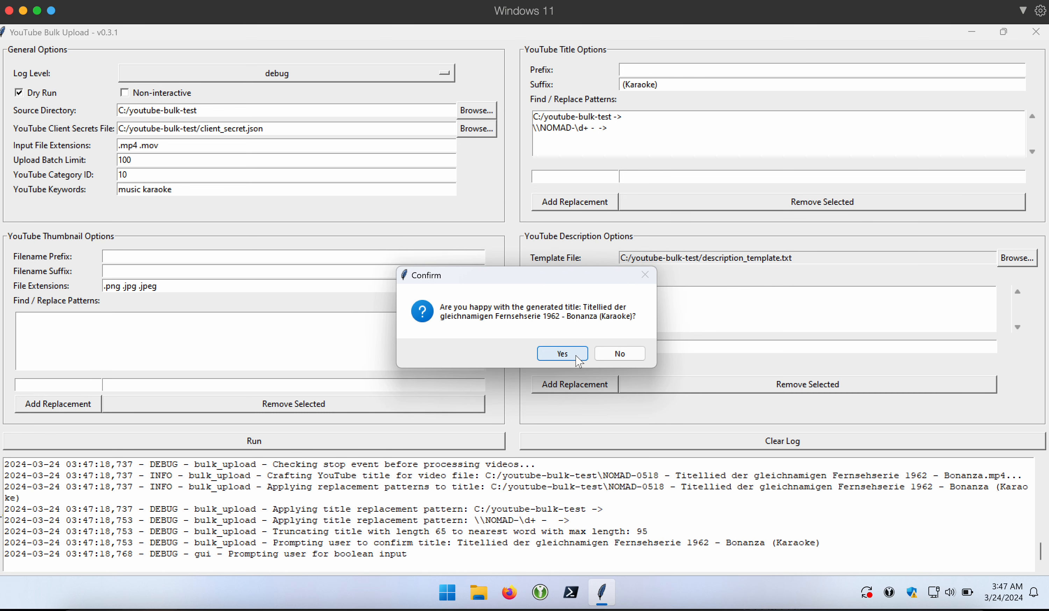
{"action": "left_click", "coordinate": [576, 357]}
{"action": "left_click", "coordinate": [575, 356]}
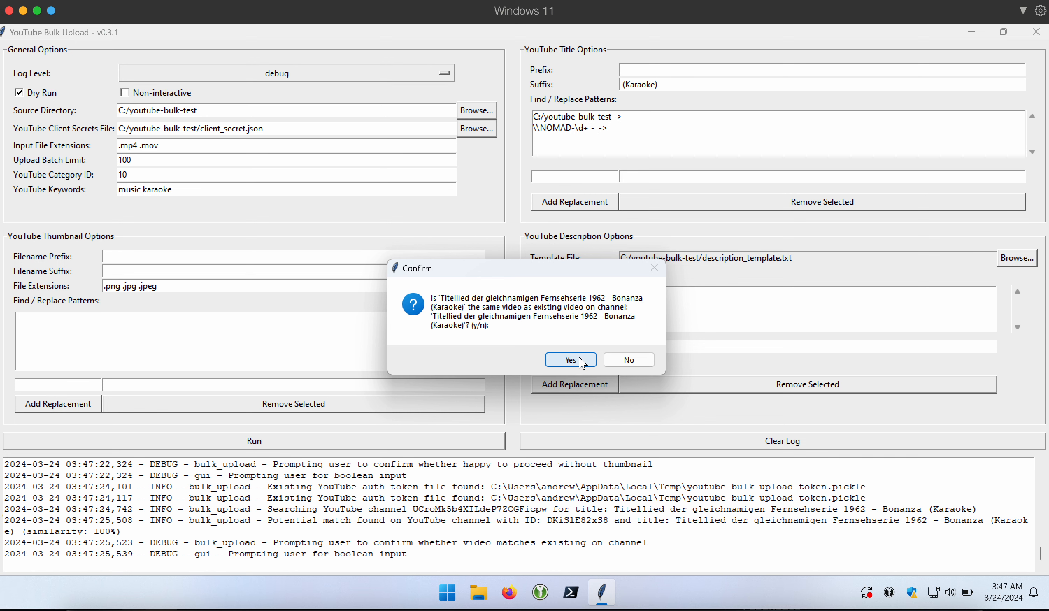
{"action": "left_click", "coordinate": [582, 364]}
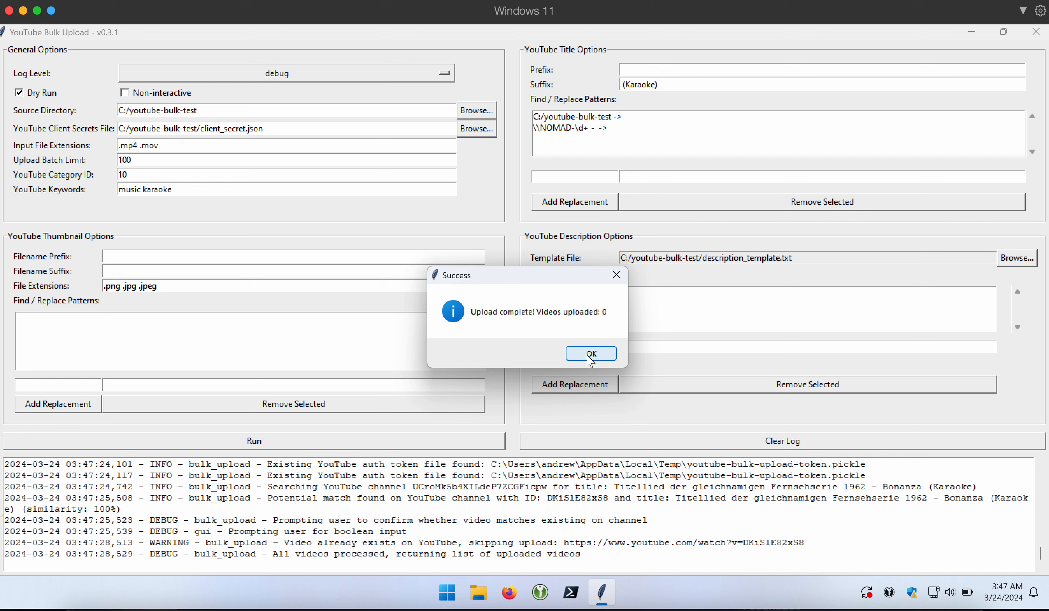
{"action": "left_click", "coordinate": [587, 355]}
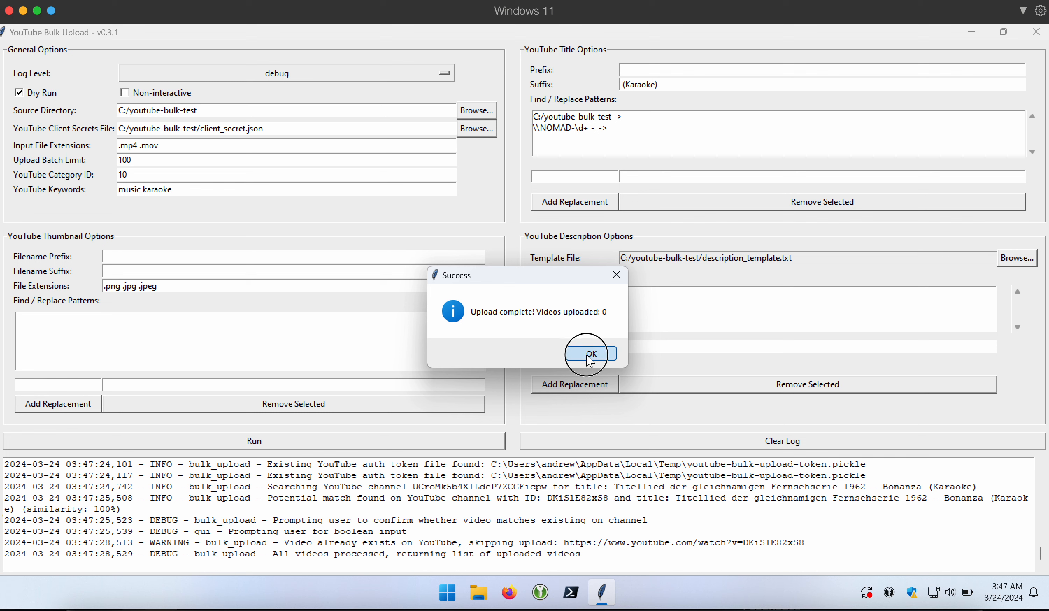
- Enable Non-interactive mode, clear the log, and run a prompt-free dry run
{"action": "left_click", "coordinate": [174, 93]}
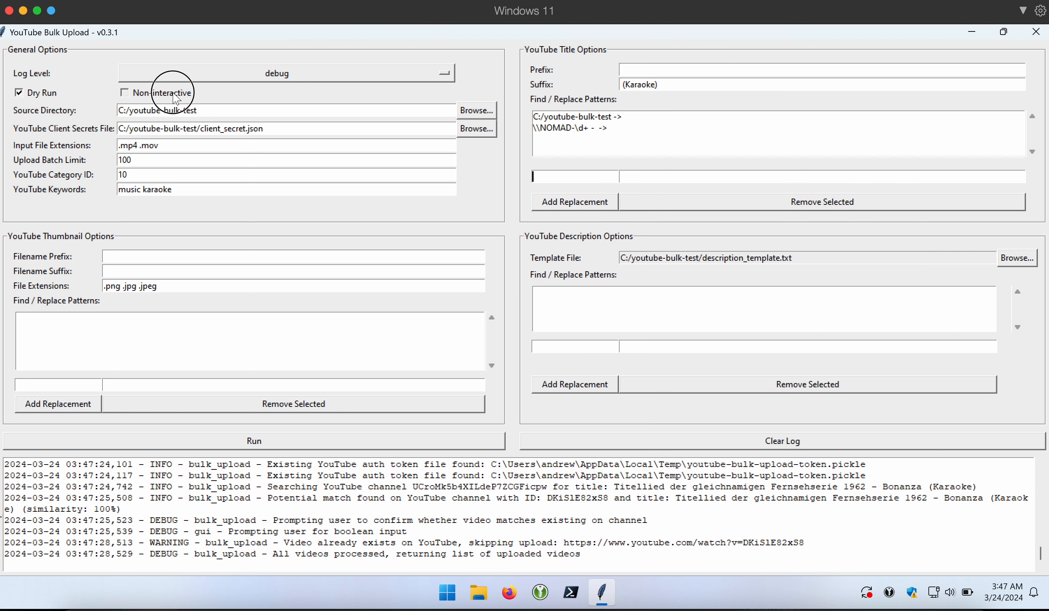
{"action": "left_click", "coordinate": [563, 435]}
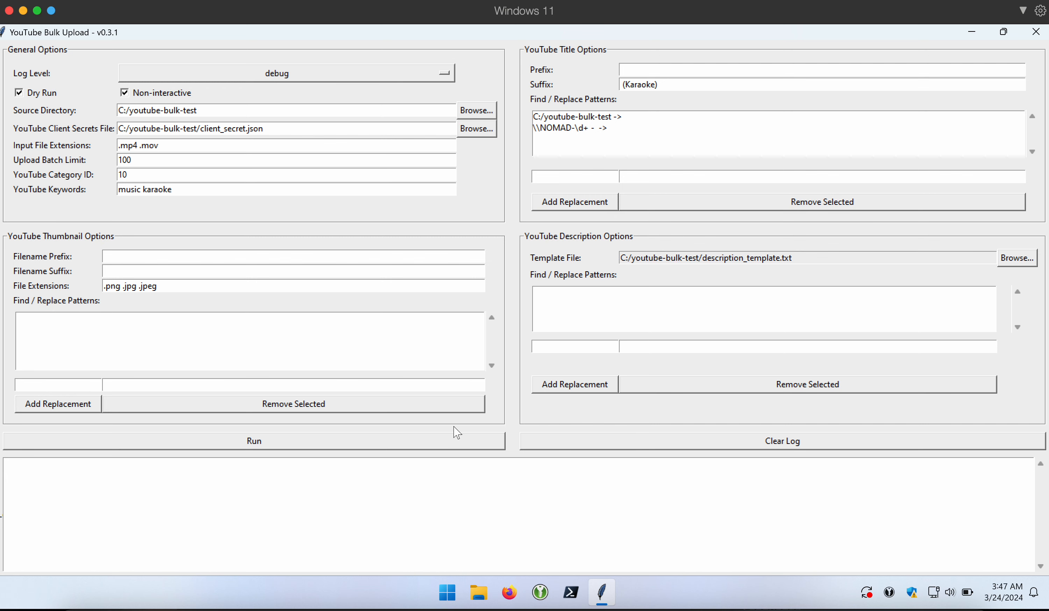
{"action": "left_click", "coordinate": [466, 445]}
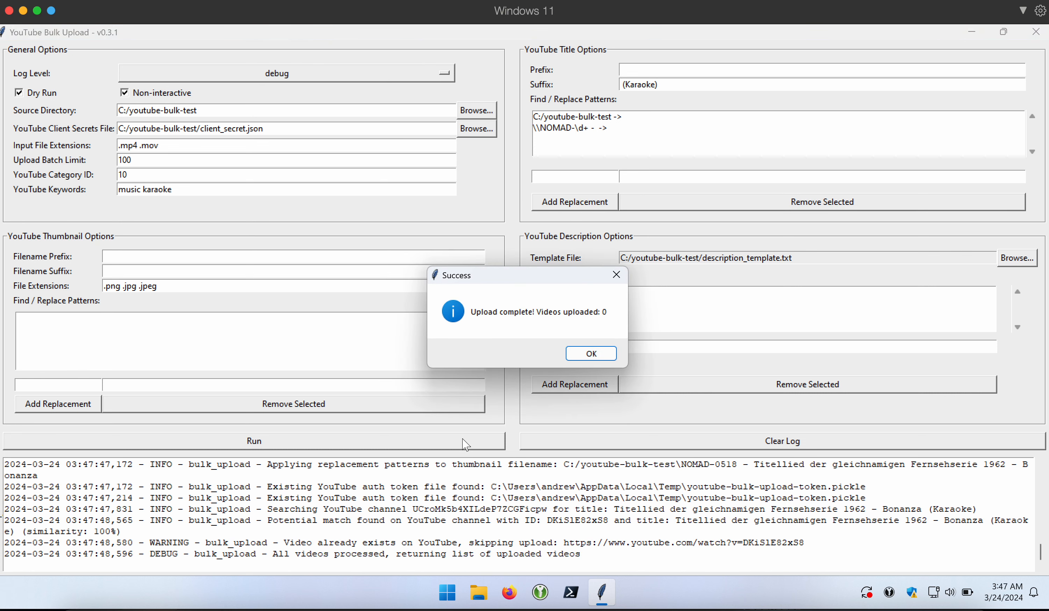
{"action": "left_click", "coordinate": [600, 349]}
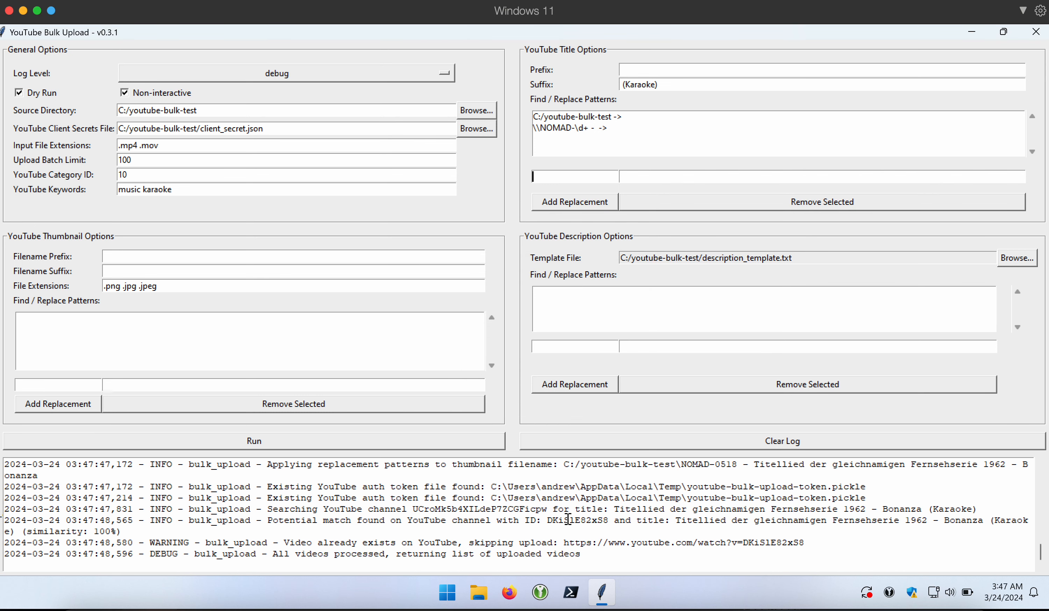
{"action": "scroll", "coordinate": [575, 526], "scroll_direction": "up", "scroll_amount": 2}
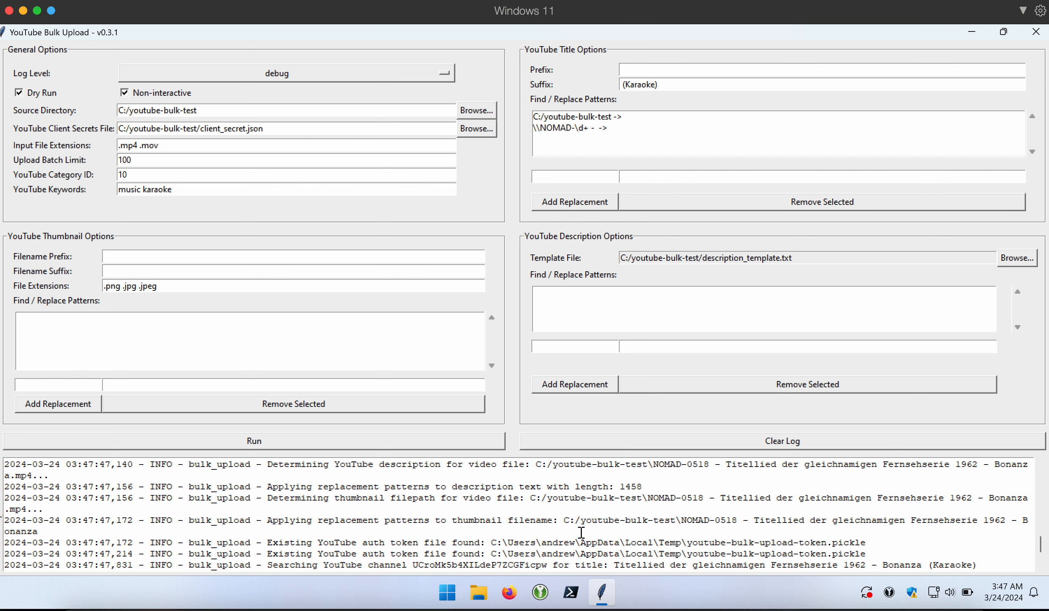
{"action": "scroll", "coordinate": [581, 532], "scroll_direction": "up", "scroll_amount": 4}
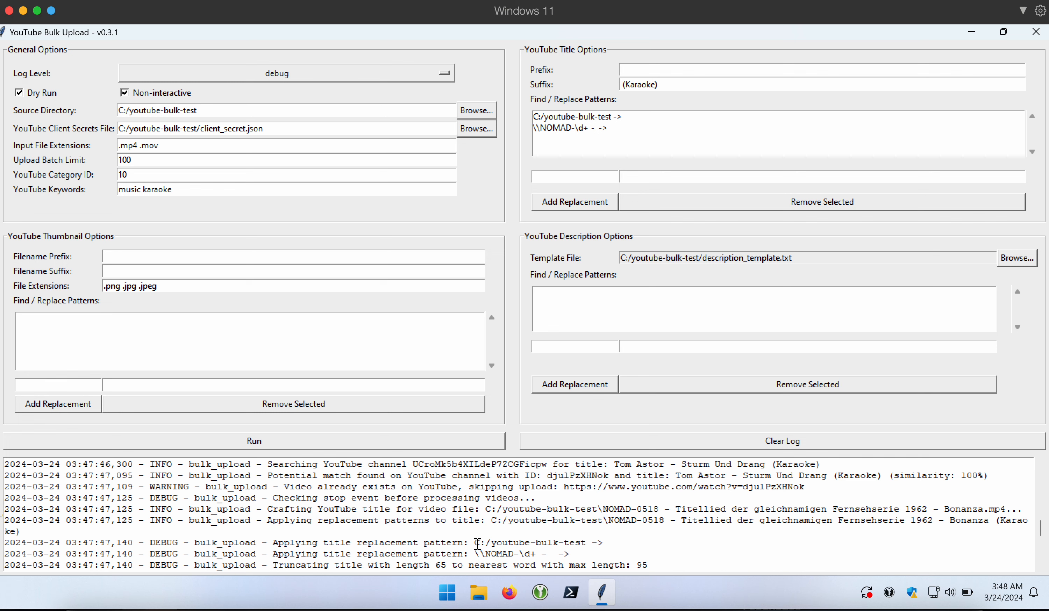
{"action": "scroll", "coordinate": [477, 543], "scroll_direction": "up", "scroll_amount": 1}
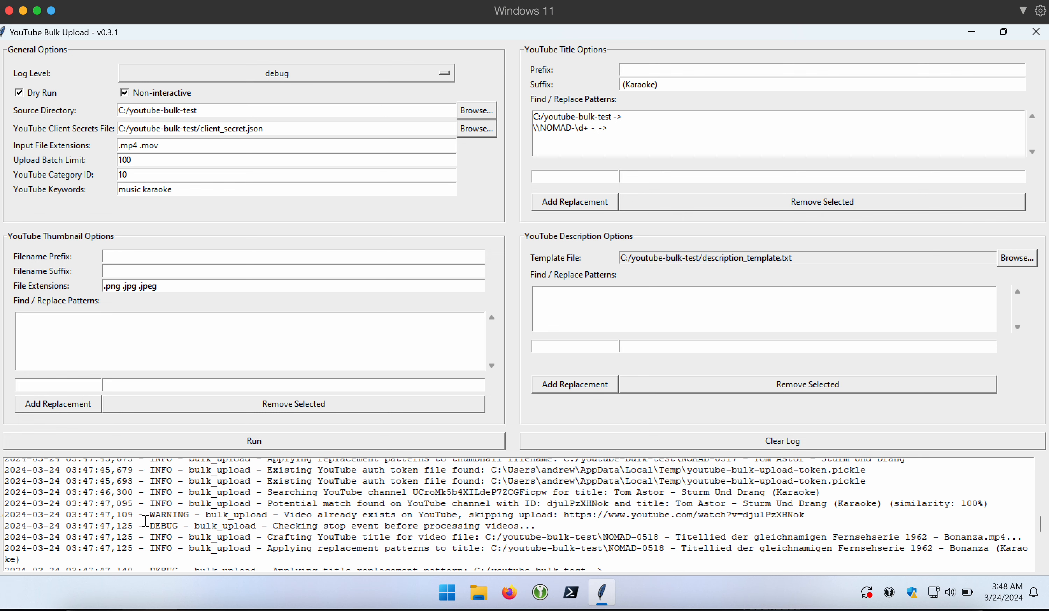
{"action": "left_click_drag", "start_coordinate": [149, 514], "coordinate": [608, 513]}
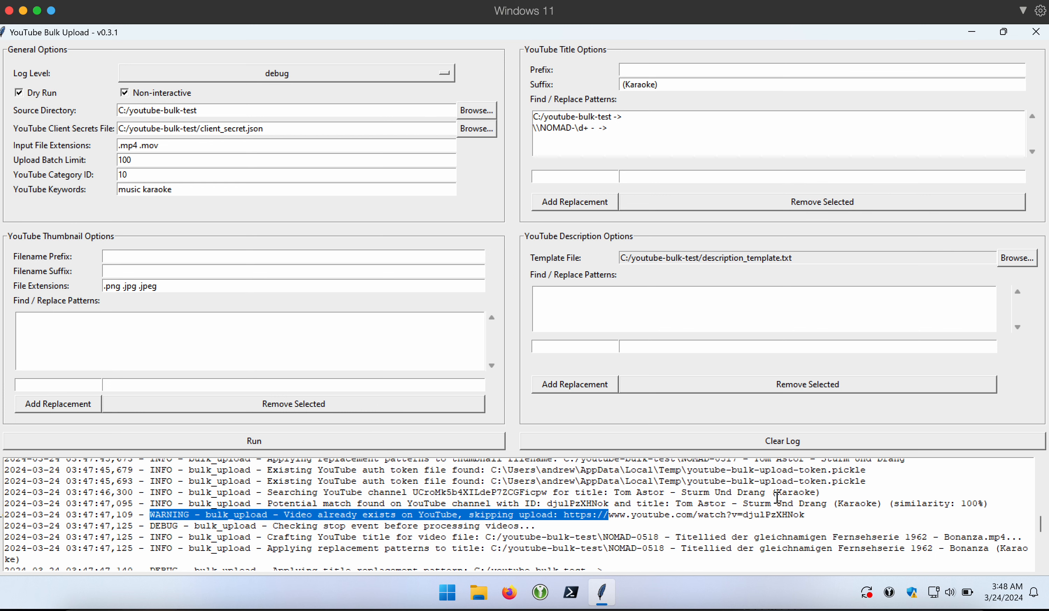
{"action": "left_click_drag", "start_coordinate": [989, 503], "coordinate": [889, 503]}
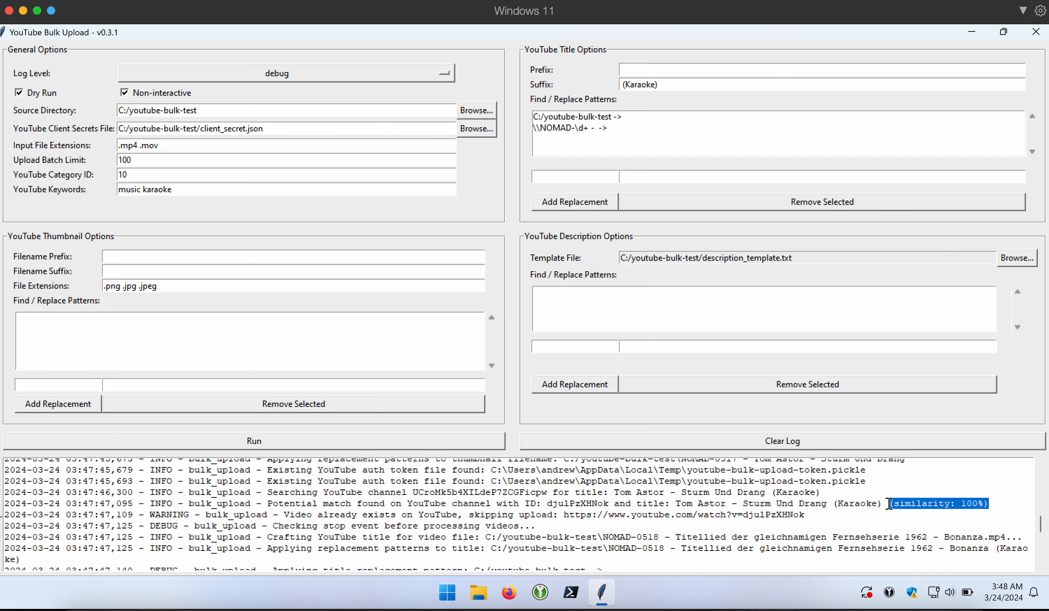
{"action": "left_click", "coordinate": [931, 503]}
{"action": "left_click_drag", "start_coordinate": [989, 503], "coordinate": [962, 504]}
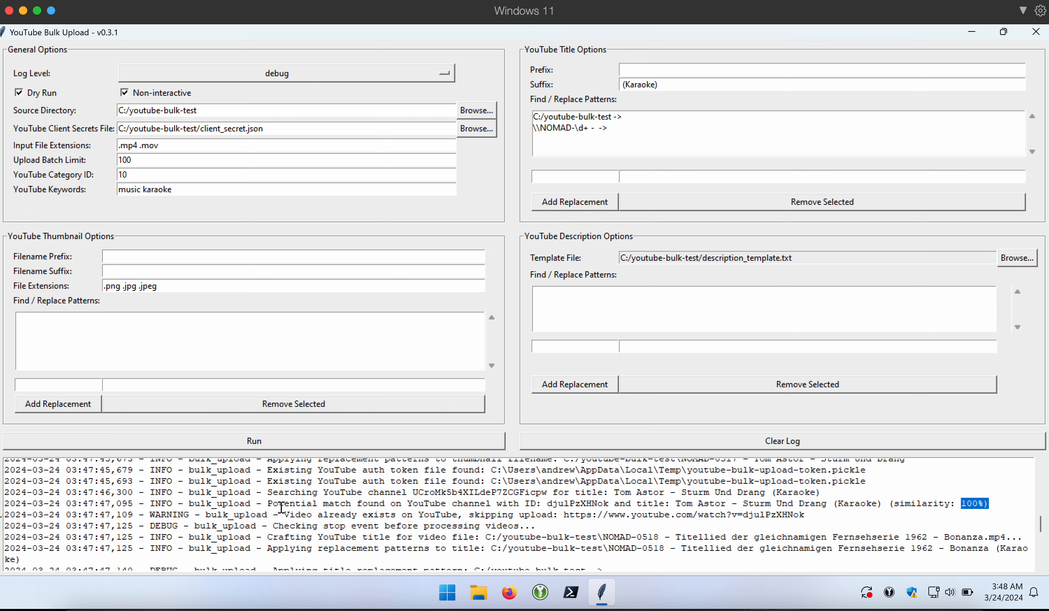
{"action": "left_click_drag", "start_coordinate": [468, 515], "coordinate": [563, 517]}
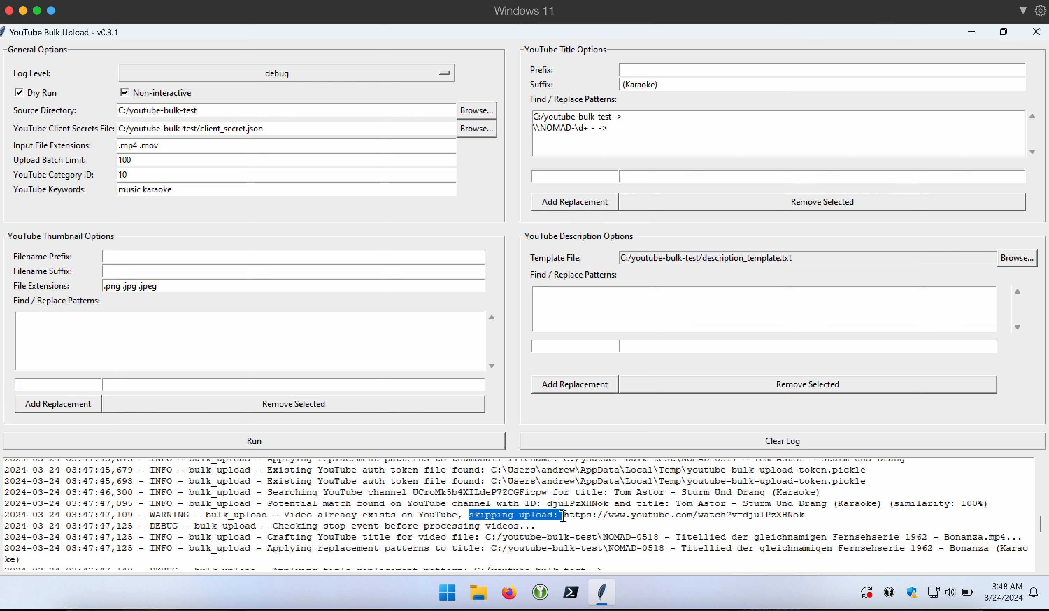
{"action": "left_click", "coordinate": [563, 516]}
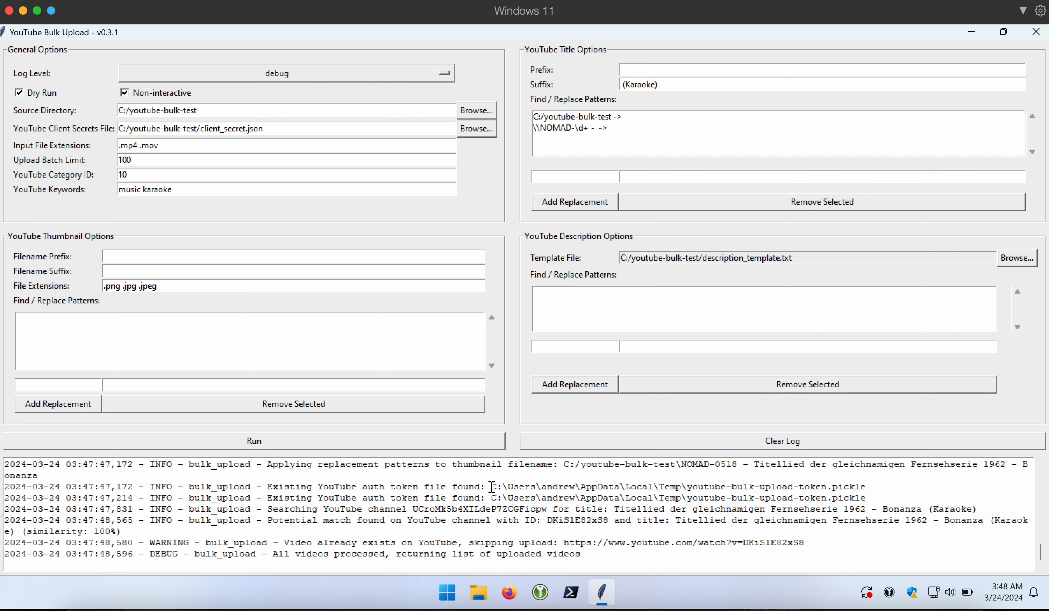
{"action": "left_click_drag", "start_coordinate": [491, 487], "coordinate": [638, 487]}
{"action": "key", "text": "ctrl+c"}
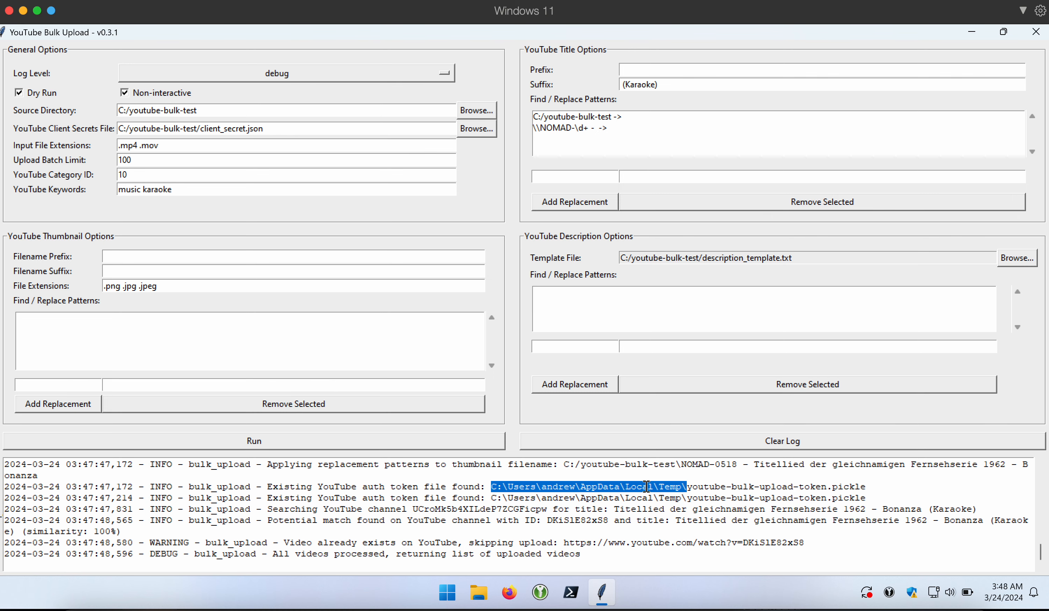
- Close the uploader, relaunch it from the desktop shortcut, and close it again
{"action": "left_click", "coordinate": [1040, 37]}
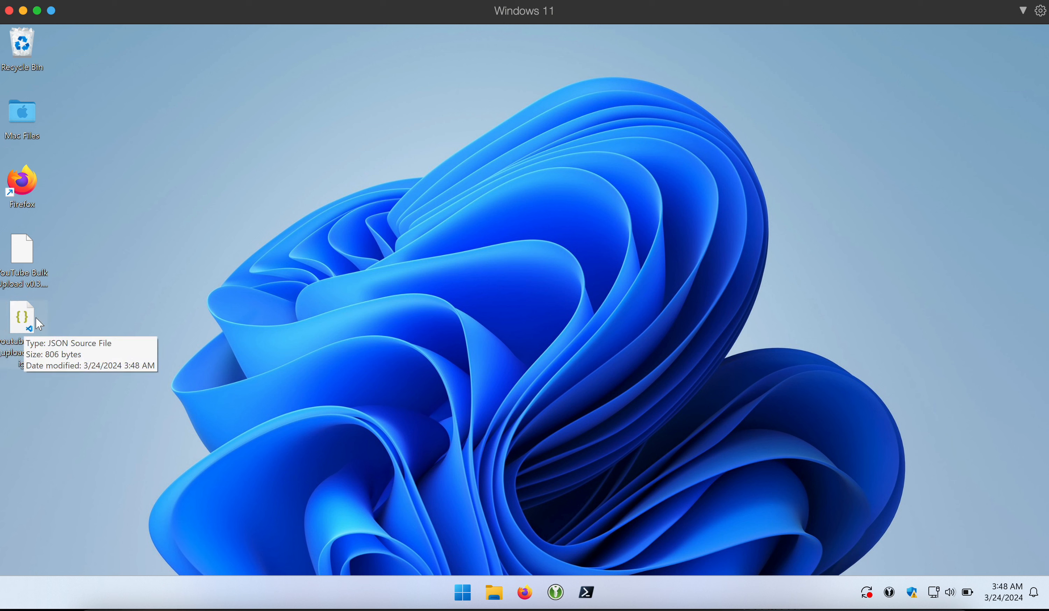
{"action": "left_click", "coordinate": [32, 260]}
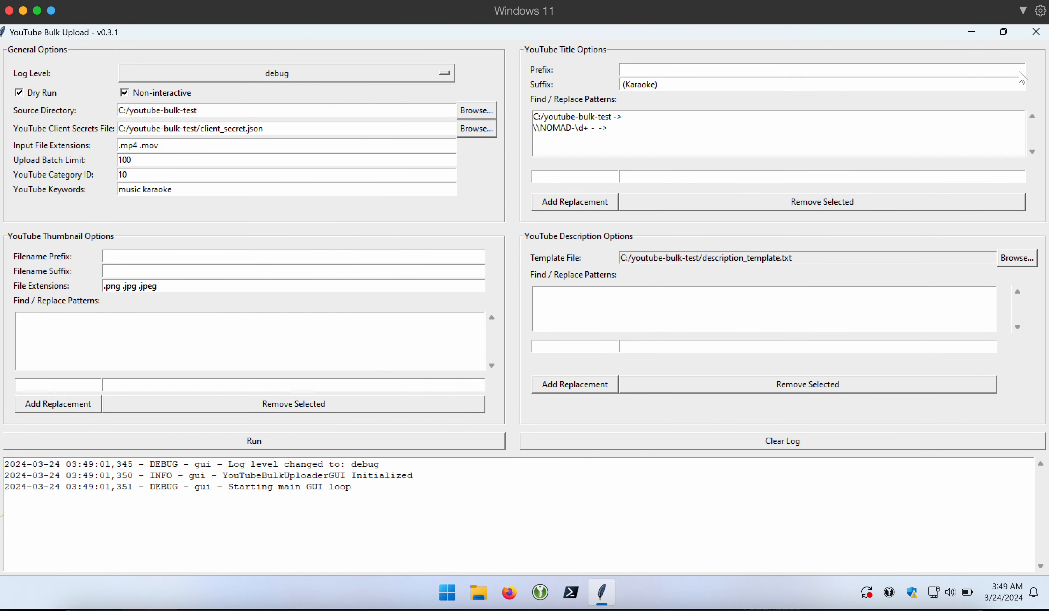
{"action": "left_click", "coordinate": [1034, 36]}
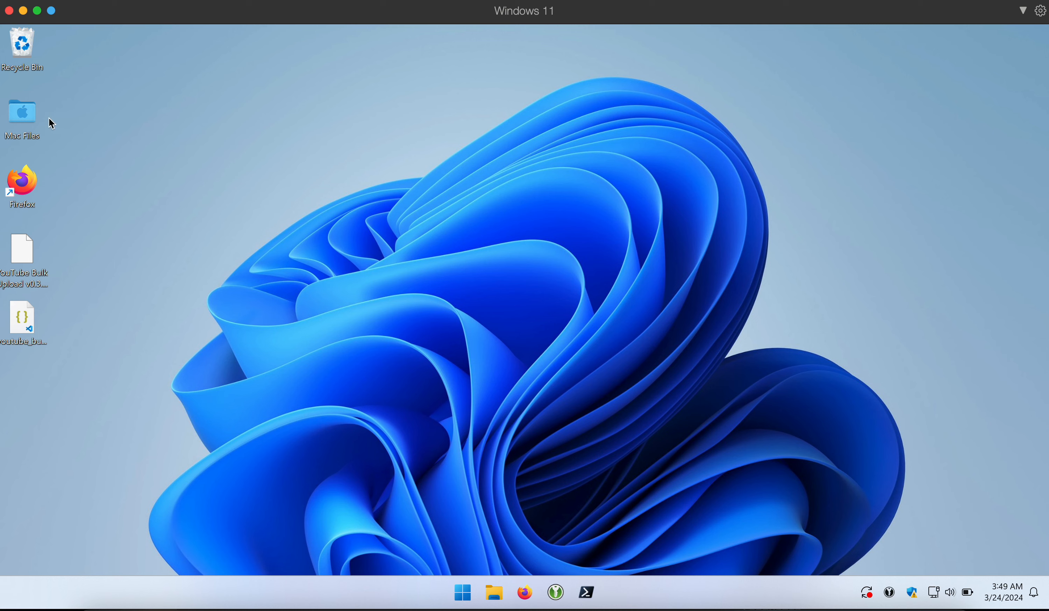
- Open File Explorer at the pasted AppData Temp folder path, maximized
{"action": "double_click", "coordinate": [31, 115]}
{"action": "left_click", "coordinate": [453, 133]}
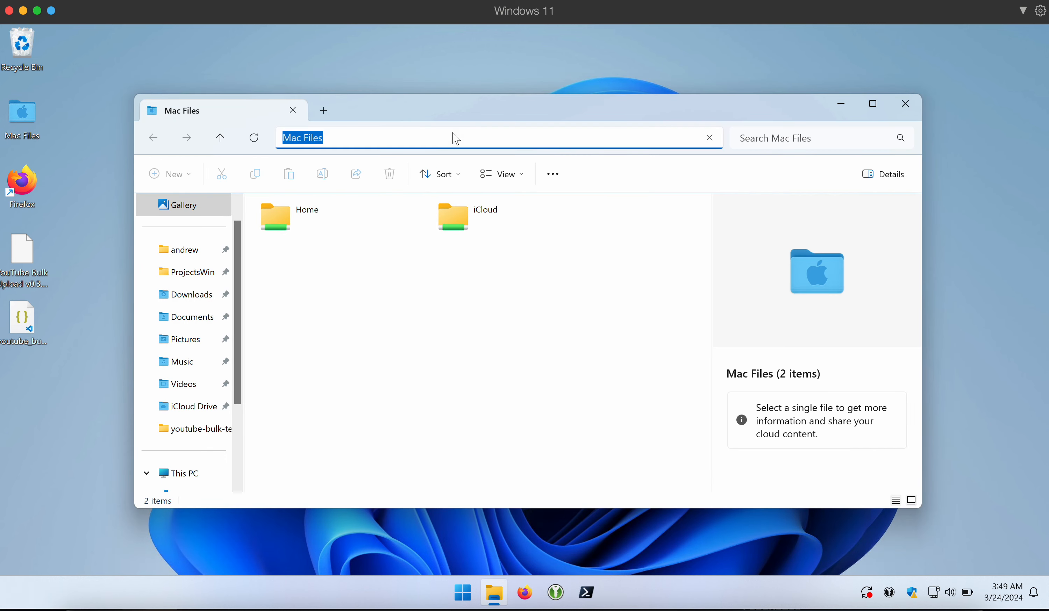
{"action": "key", "text": "ctrl+v"}
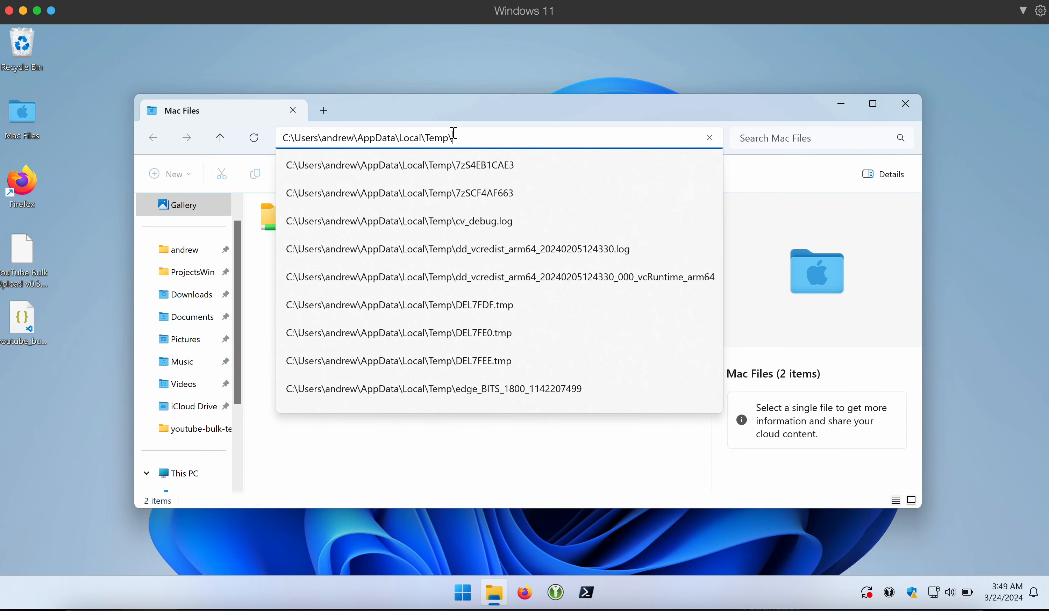
{"action": "key", "text": "Return"}
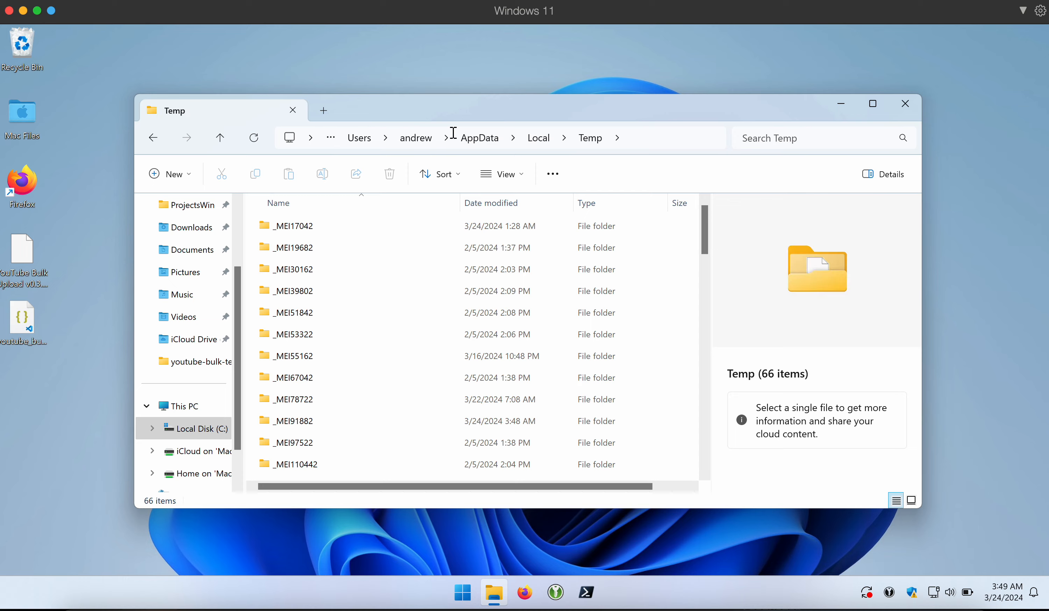
{"action": "left_click", "coordinate": [872, 104]}
{"action": "scroll", "coordinate": [515, 278], "scroll_direction": "down", "scroll_amount": 15}
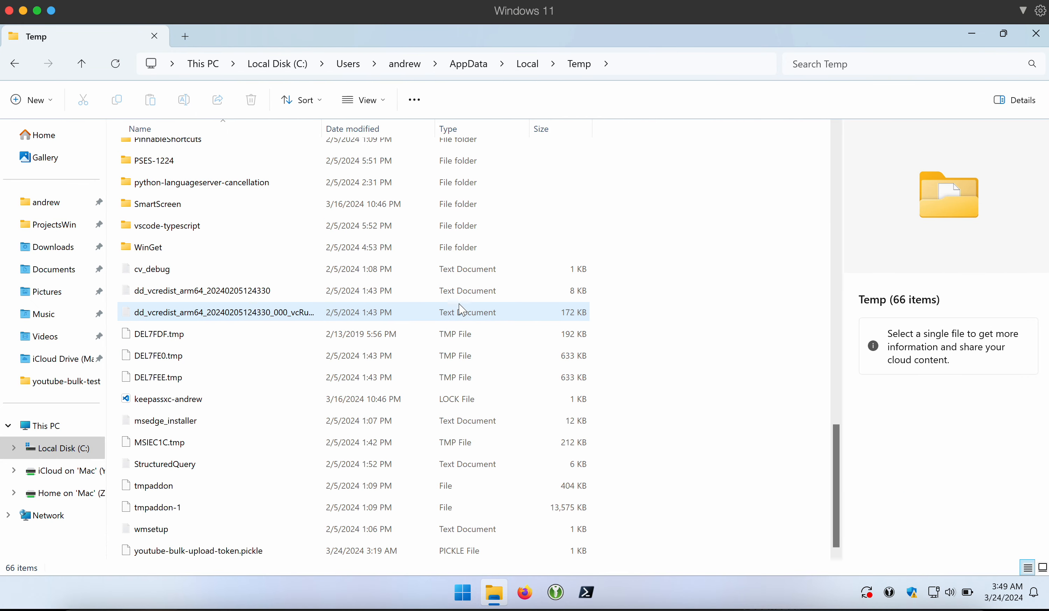
{"action": "scroll", "coordinate": [224, 538], "scroll_direction": "up", "scroll_amount": 1}
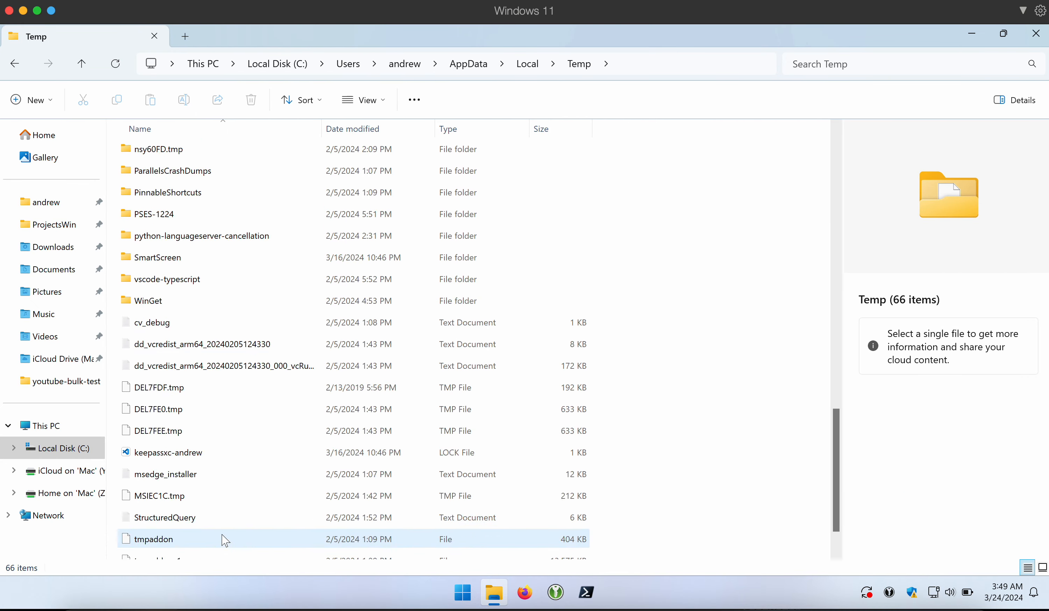
{"action": "scroll", "coordinate": [225, 541], "scroll_direction": "up", "scroll_amount": 4}
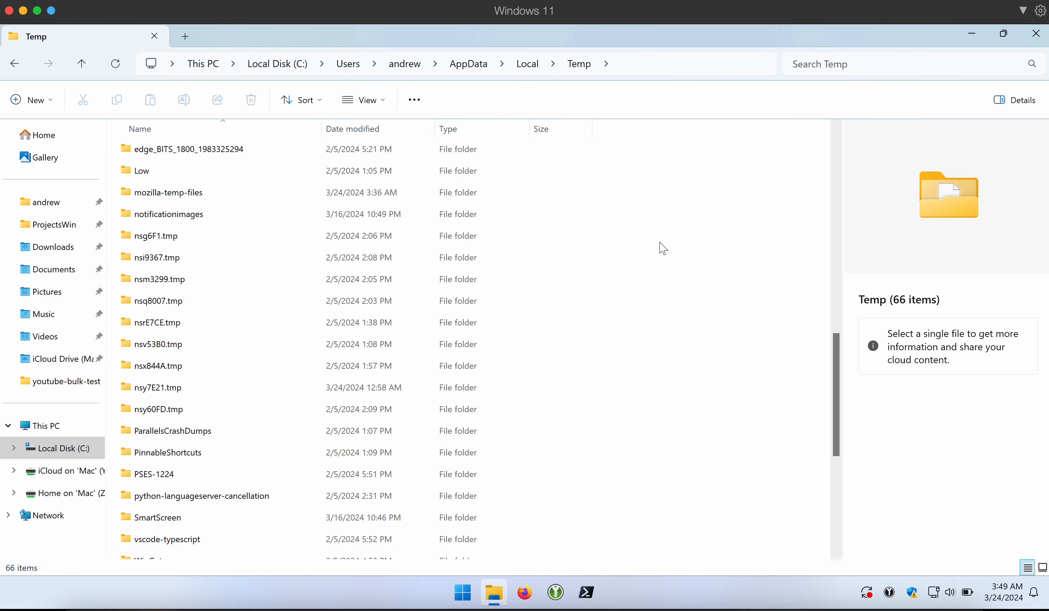
- Delete everything in Temp, skipping all in-use and admin-protected items, then close Explorer
{"action": "key", "text": "ctrl+a"}
{"action": "right_click", "coordinate": [139, 263]}
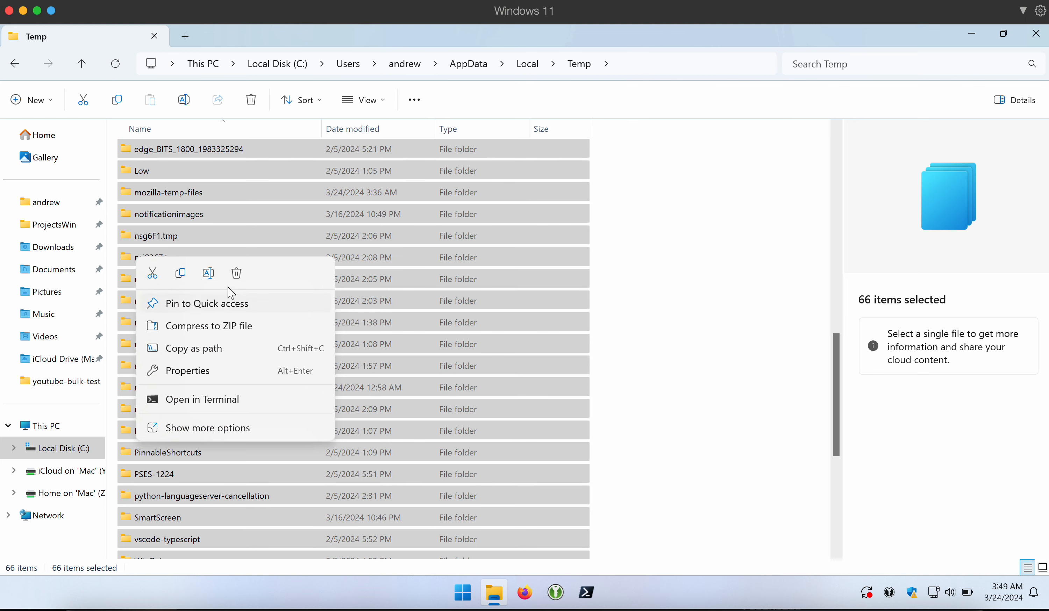
{"action": "left_click", "coordinate": [238, 275]}
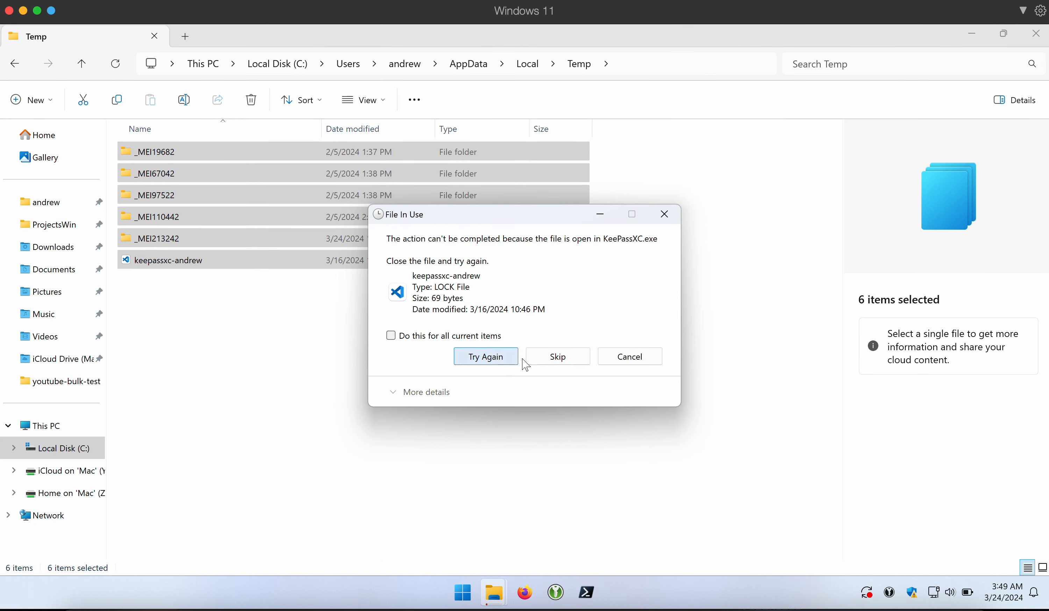
{"action": "left_click", "coordinate": [554, 358]}
{"action": "left_click", "coordinate": [553, 345]}
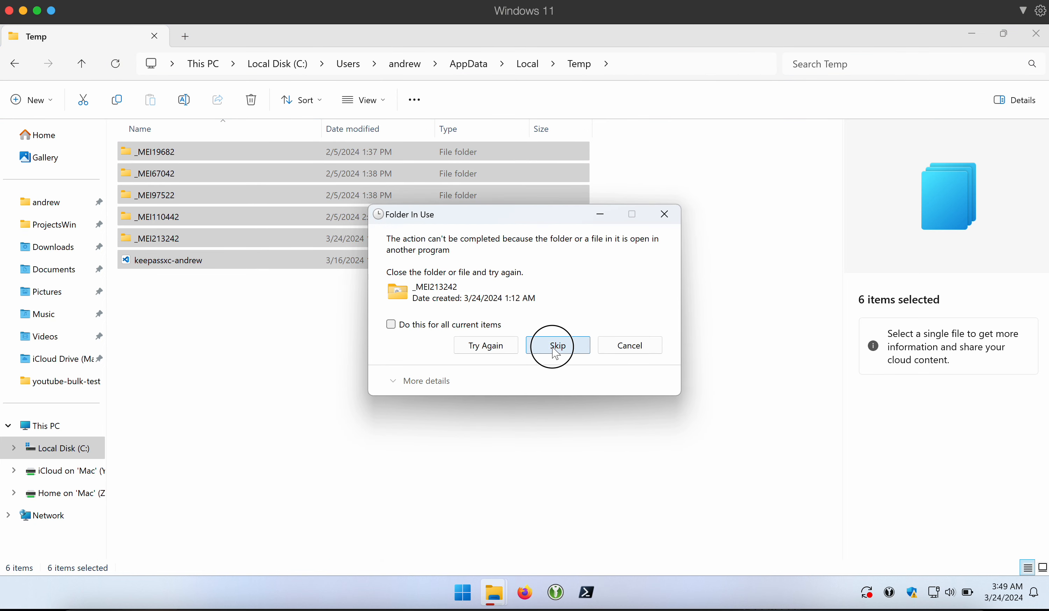
{"action": "left_click", "coordinate": [461, 291]}
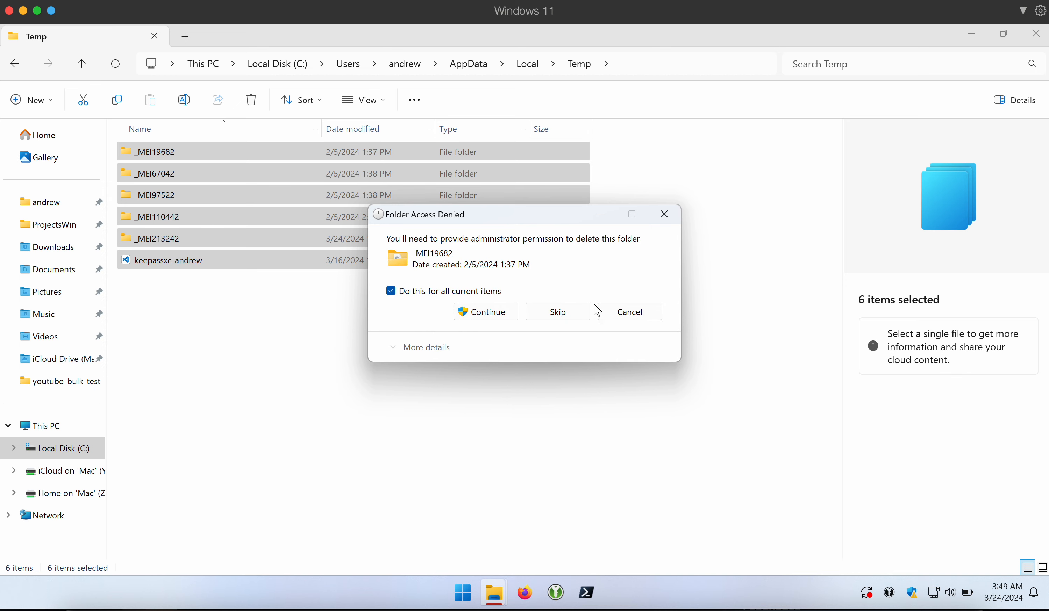
{"action": "left_click", "coordinate": [560, 310]}
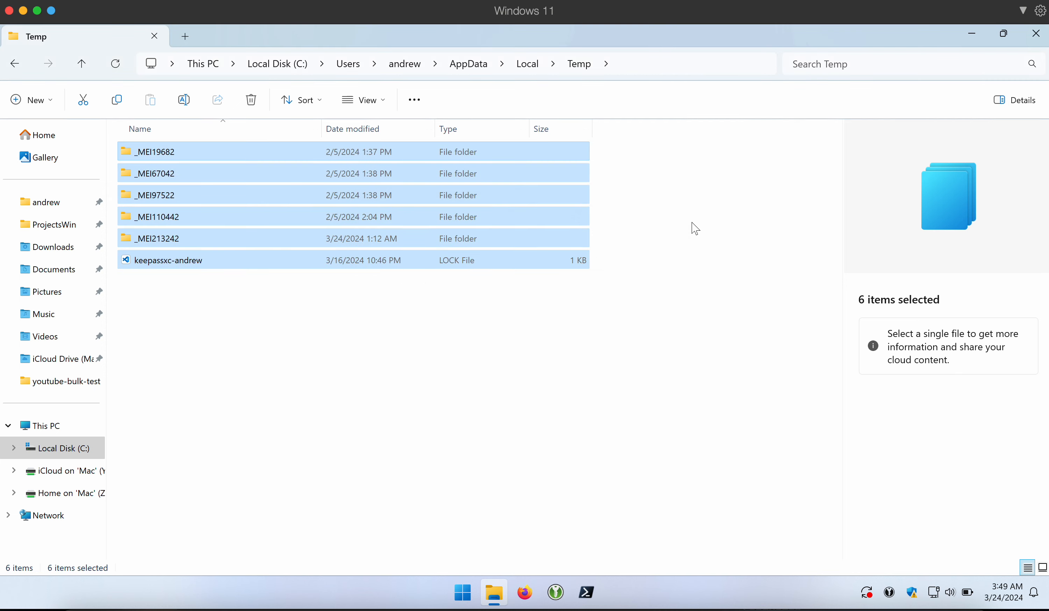
{"action": "left_click", "coordinate": [1034, 34]}
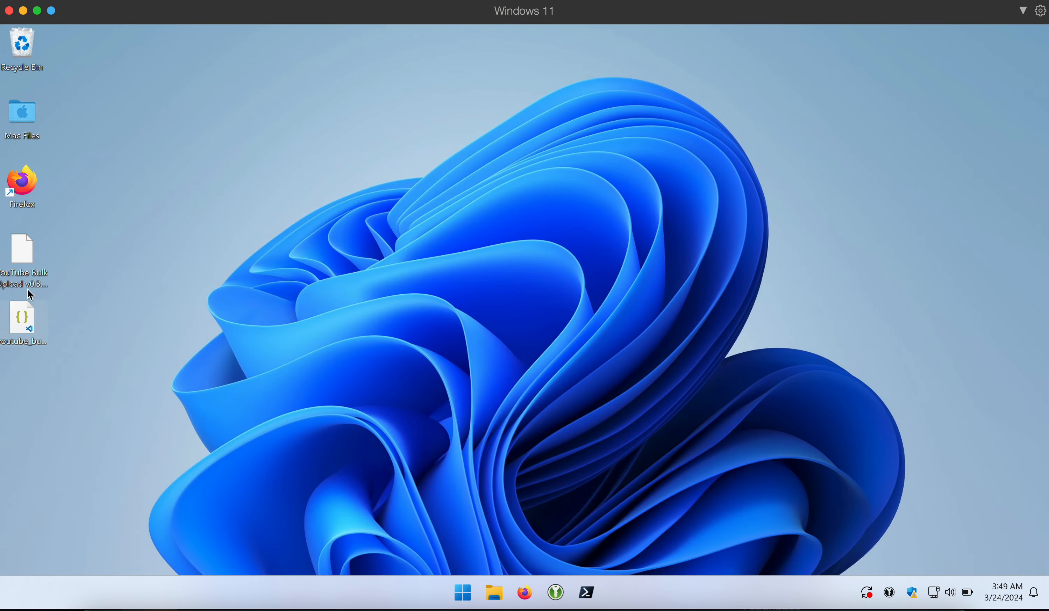
- Relaunch YouTube Bulk Upload, maximize it, and start a run
{"action": "left_click", "coordinate": [38, 255]}
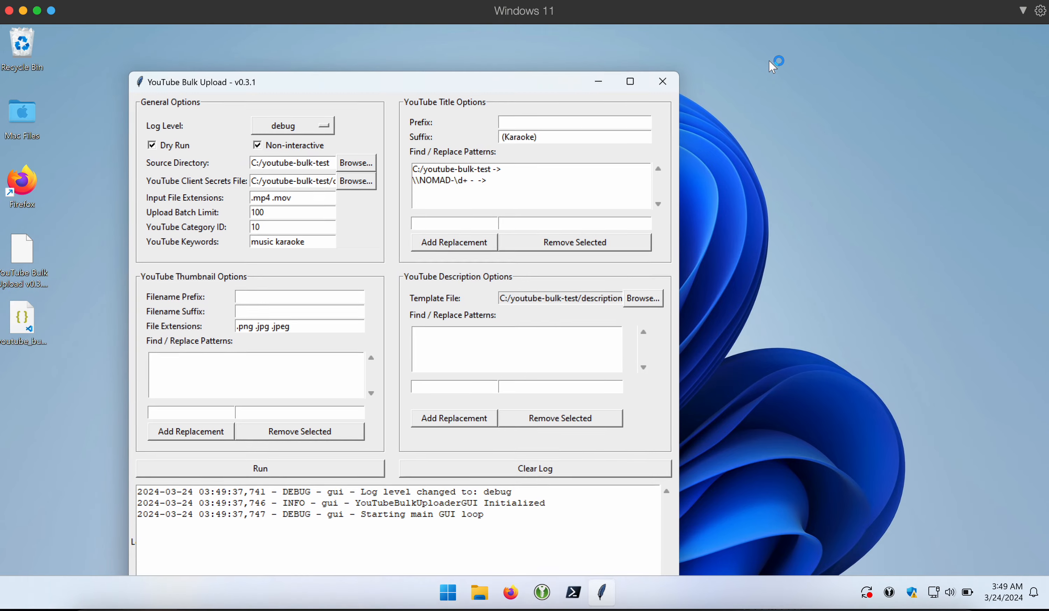
{"action": "left_click", "coordinate": [628, 79]}
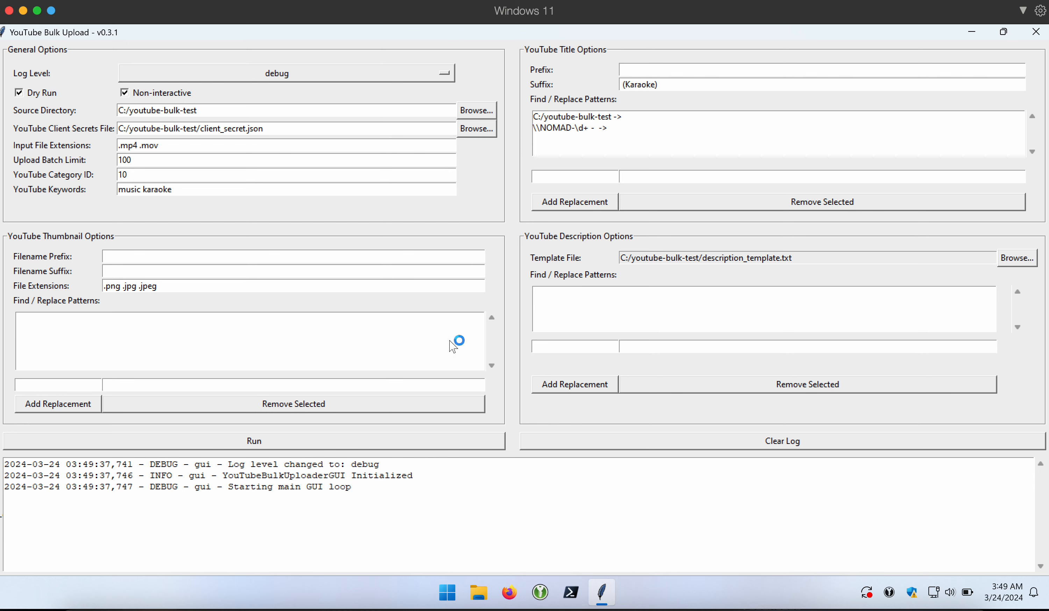
{"action": "left_click", "coordinate": [386, 444]}
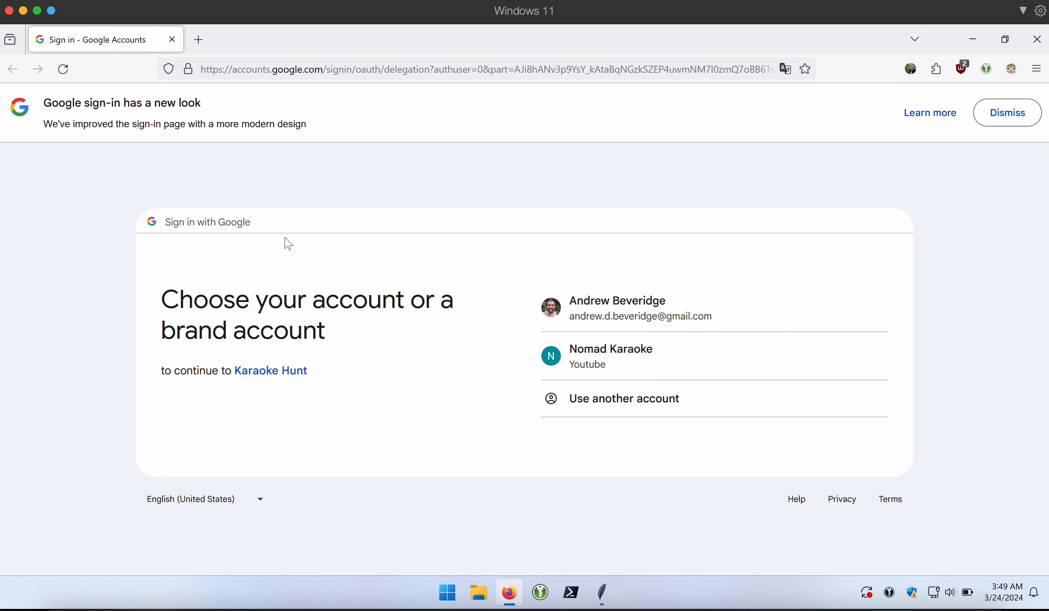
- Dismiss the sign-in notice, go to google.com, sign out of Google, and close Firefox
{"action": "left_click", "coordinate": [1010, 116]}
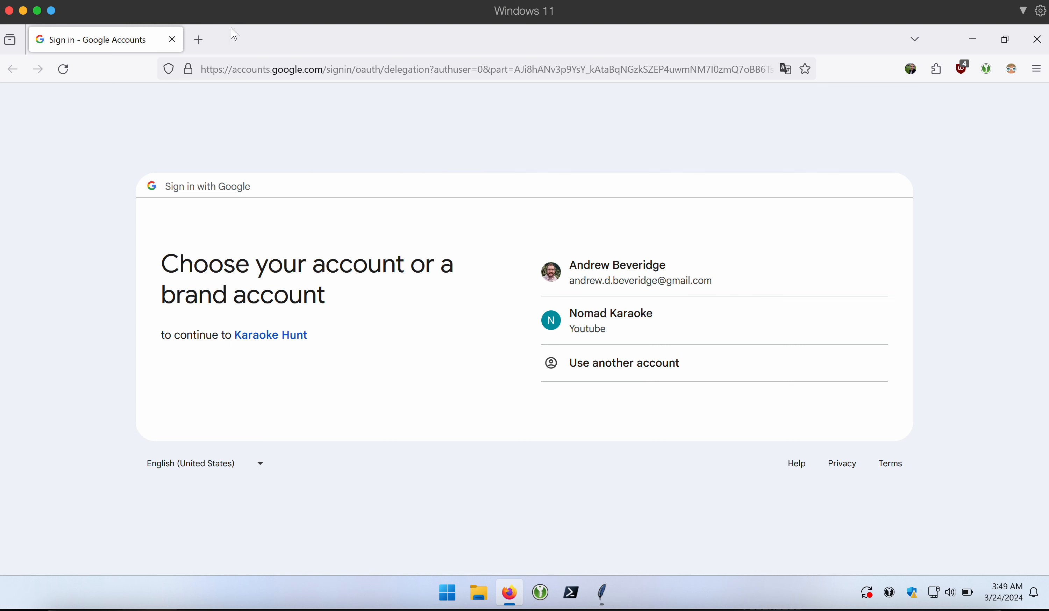
{"action": "left_click", "coordinate": [594, 69]}
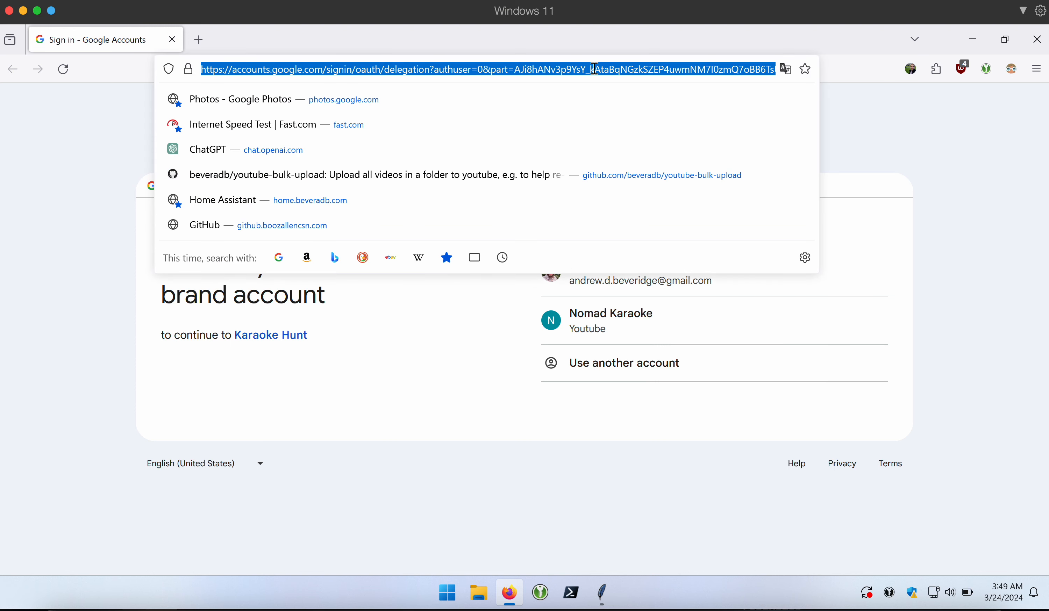
{"action": "type", "text": "gogole"}
{"action": "key", "text": "BackSpace"}
{"action": "key", "text": "BackSpace"}
{"action": "key", "text": "BackSpace"}
{"action": "key", "text": "BackSpace"}
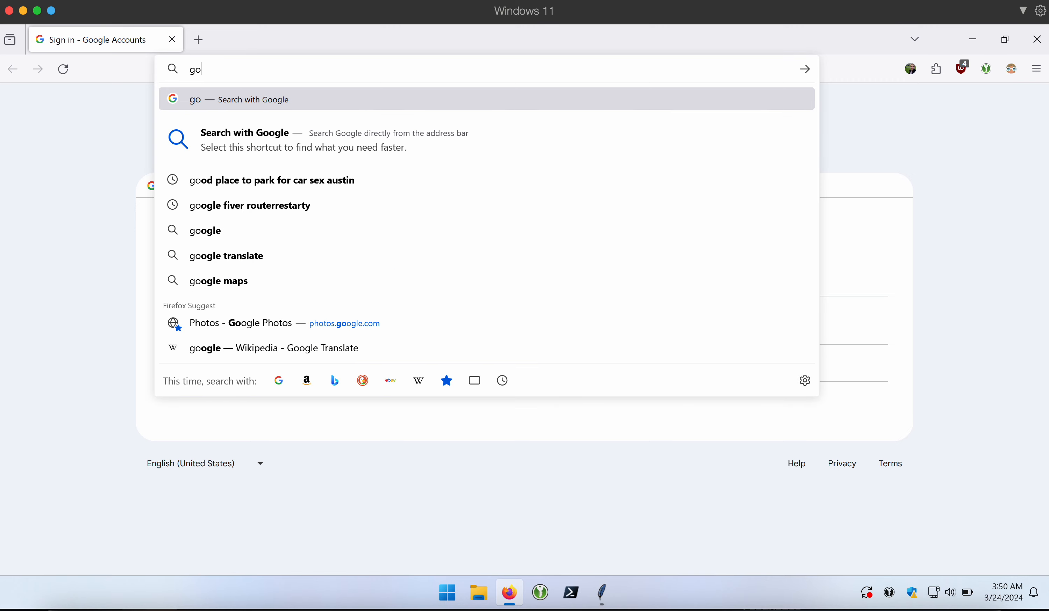
{"action": "type", "text": "ogle.com"}
{"action": "key", "text": "Return"}
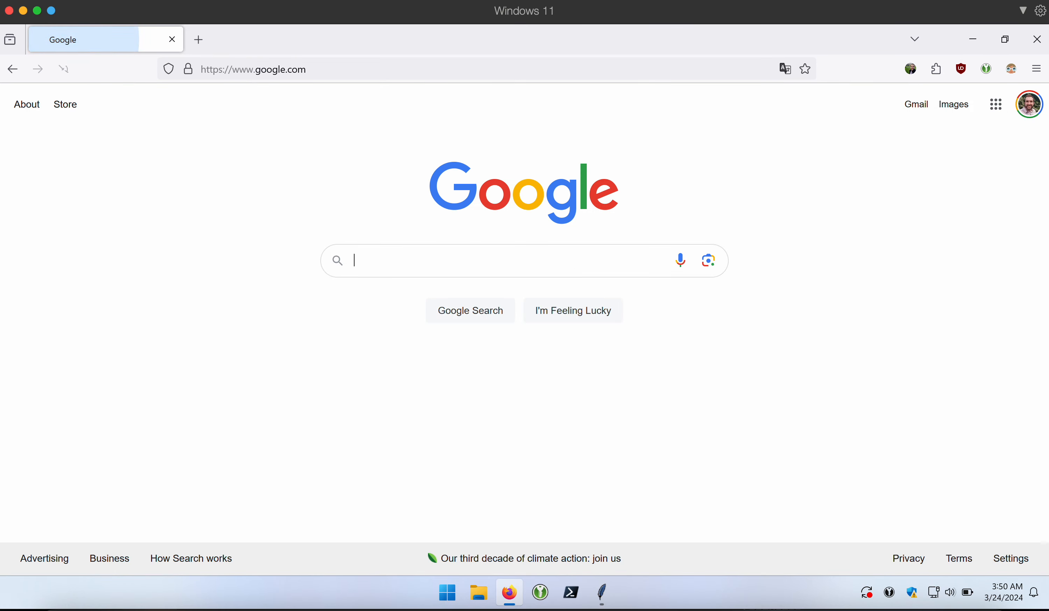
{"action": "left_click", "coordinate": [1030, 107]}
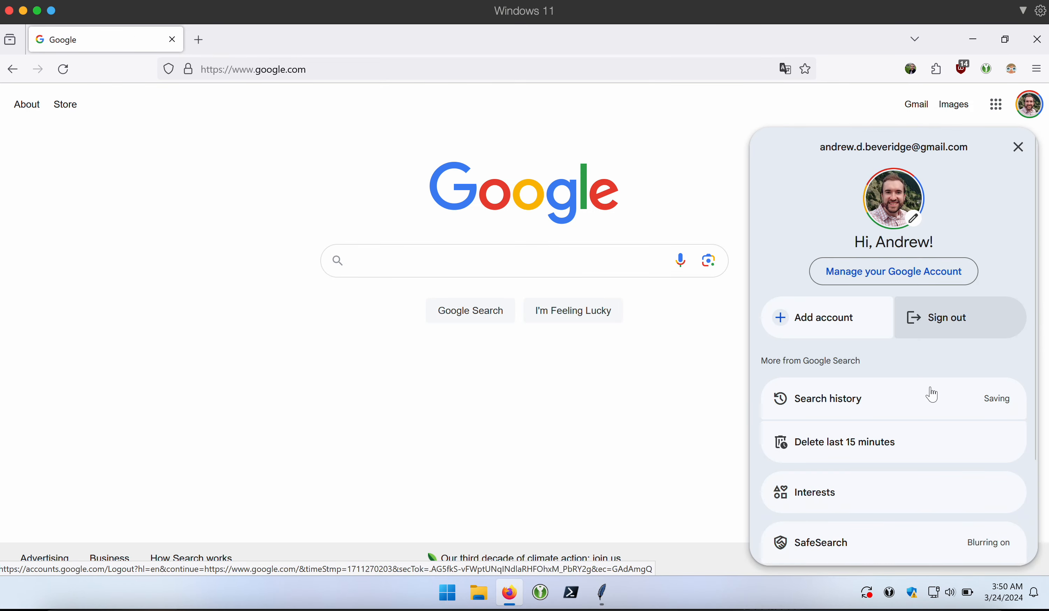
{"action": "left_click", "coordinate": [918, 316]}
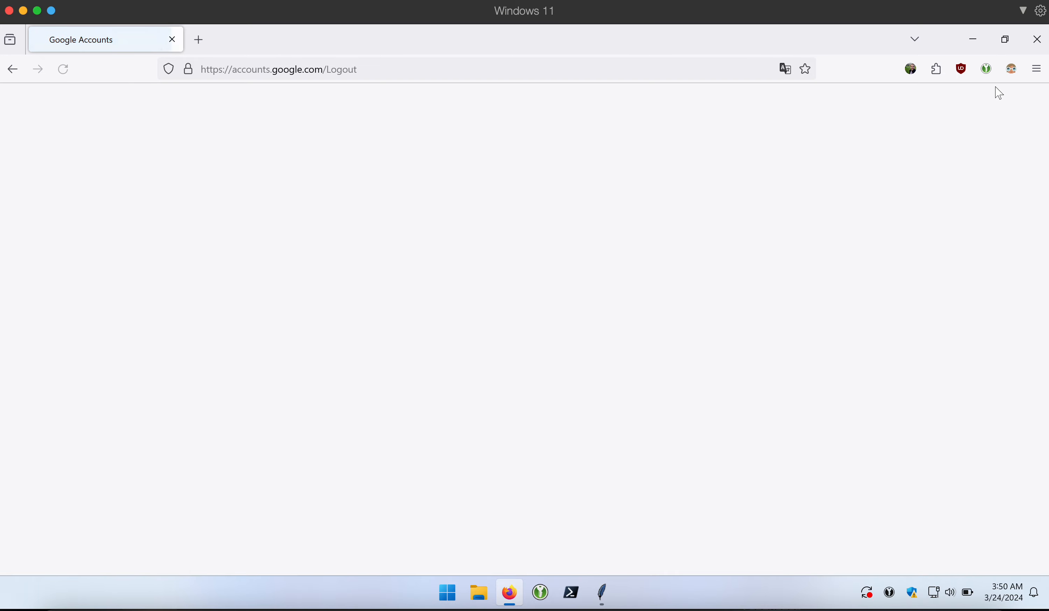
{"action": "left_click", "coordinate": [1036, 39]}
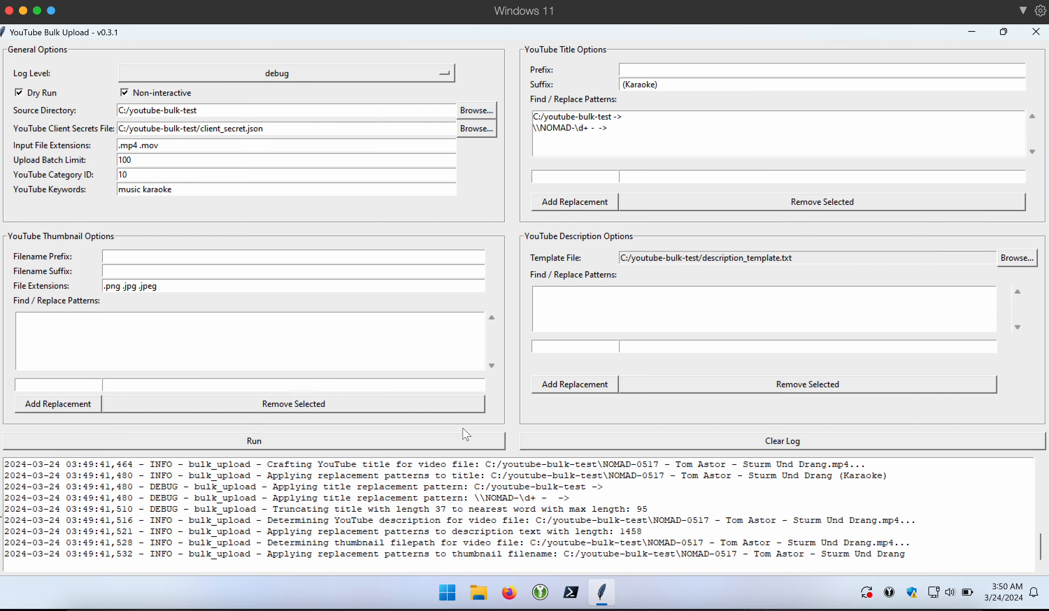
- Close and relaunch the uploader from its desktop icon, maximize it, and start a run
{"action": "left_click", "coordinate": [1035, 32]}
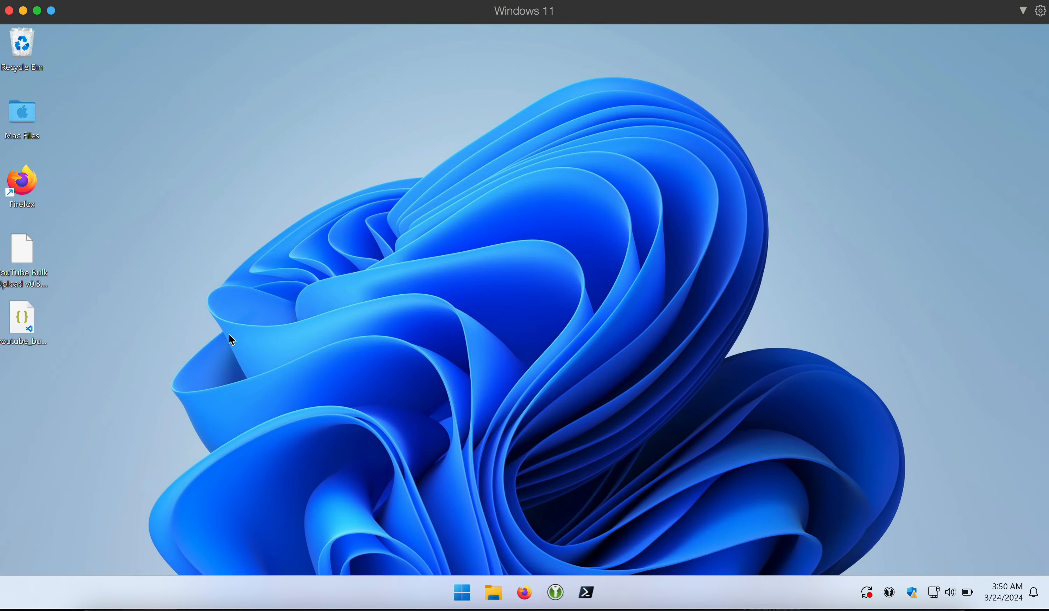
{"action": "double_click", "coordinate": [29, 264]}
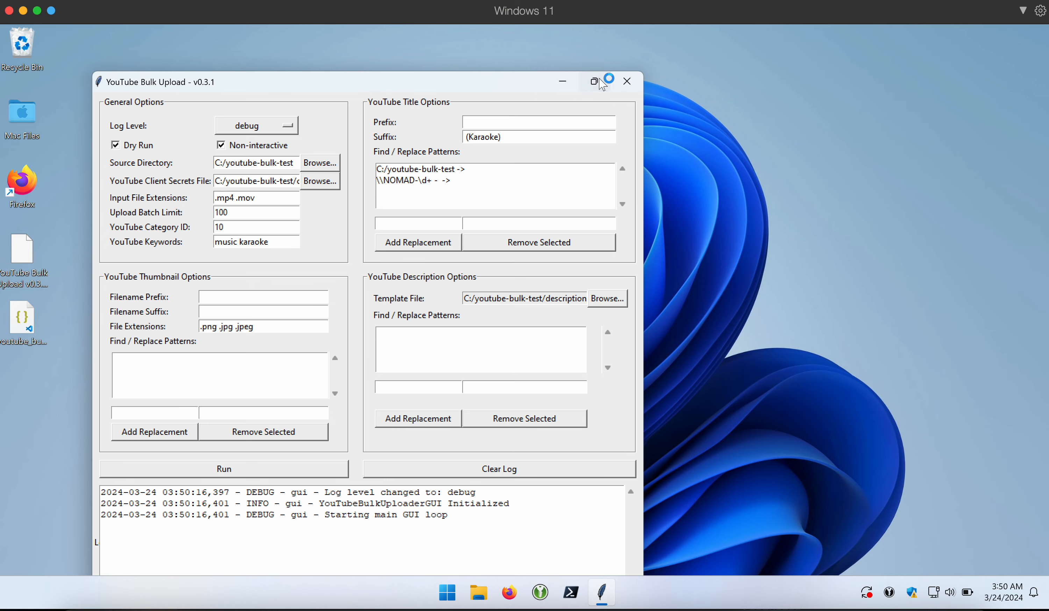
{"action": "left_click", "coordinate": [600, 81]}
{"action": "left_click", "coordinate": [310, 436]}
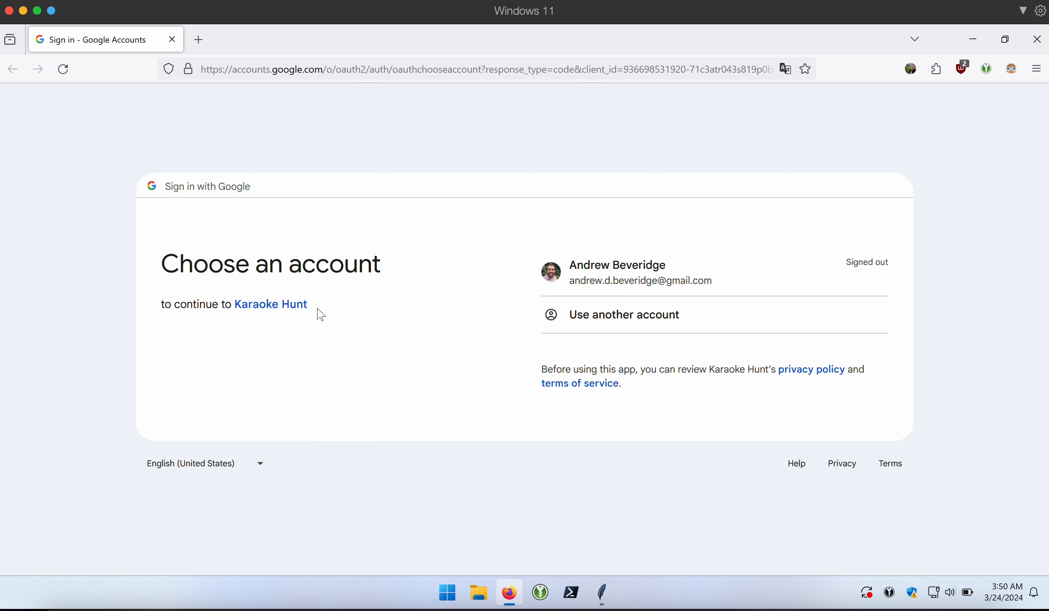
- Highlight the consent page text naming the requesting app, Karaoke Hunt
{"action": "left_click_drag", "start_coordinate": [312, 307], "coordinate": [230, 306]}
{"action": "left_click", "coordinate": [230, 306]}
{"action": "left_click_drag", "start_coordinate": [329, 310], "coordinate": [193, 304]}
{"action": "left_click", "coordinate": [193, 304]}
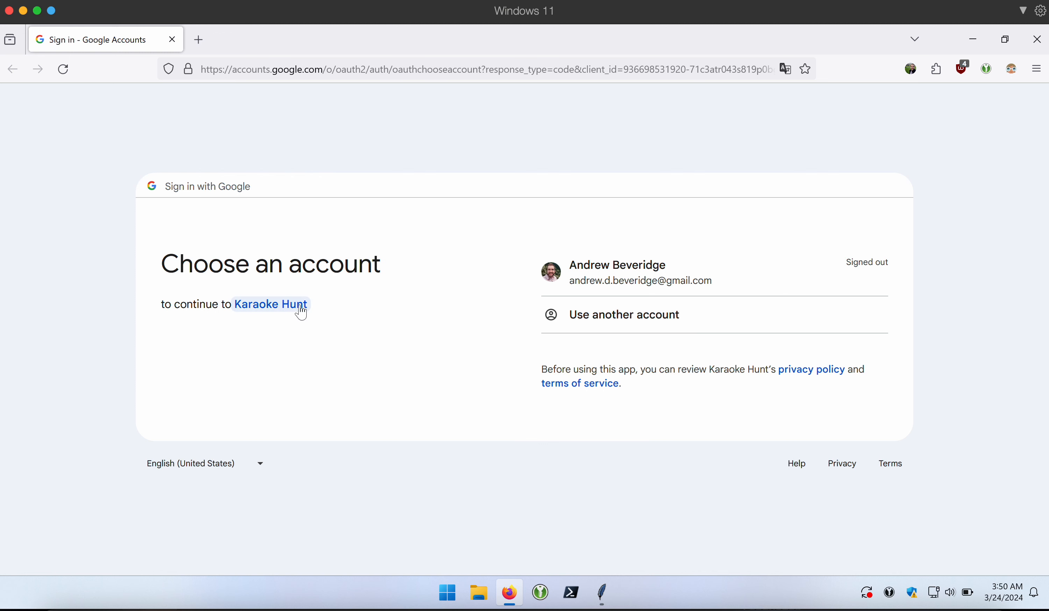
- Sign in with the personal account using the saved password, then pick the Nomad Karaoke brand account
{"action": "left_click", "coordinate": [675, 267]}
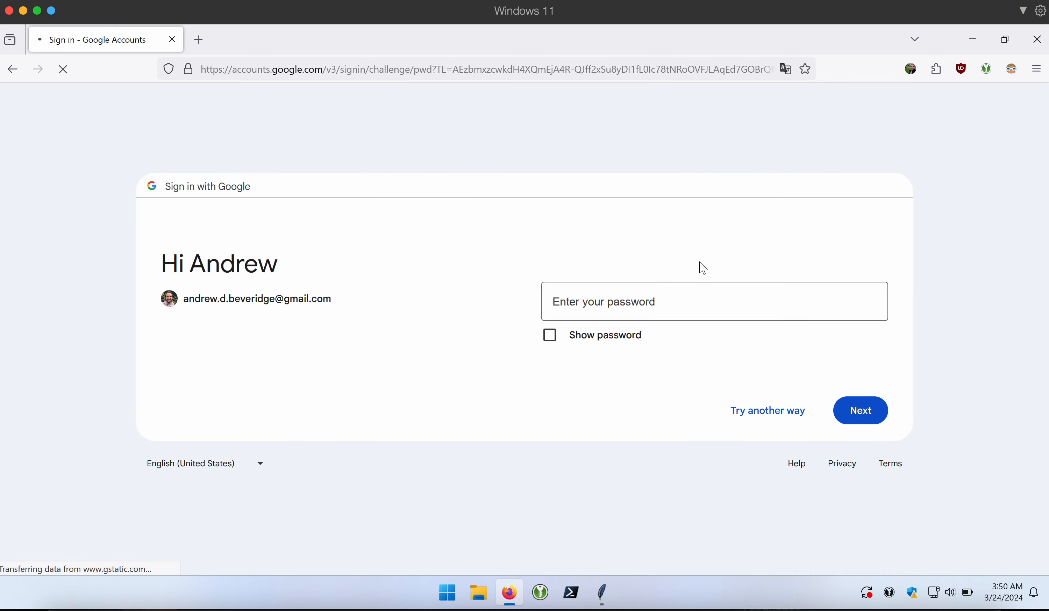
{"action": "left_click", "coordinate": [867, 301]}
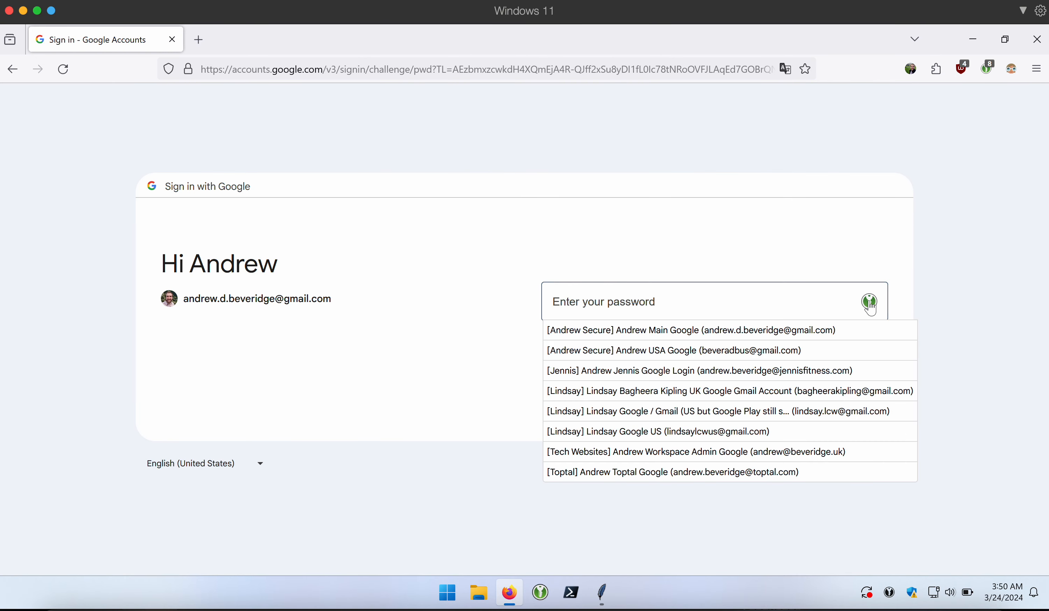
{"action": "left_click", "coordinate": [776, 330]}
{"action": "left_click", "coordinate": [875, 415]}
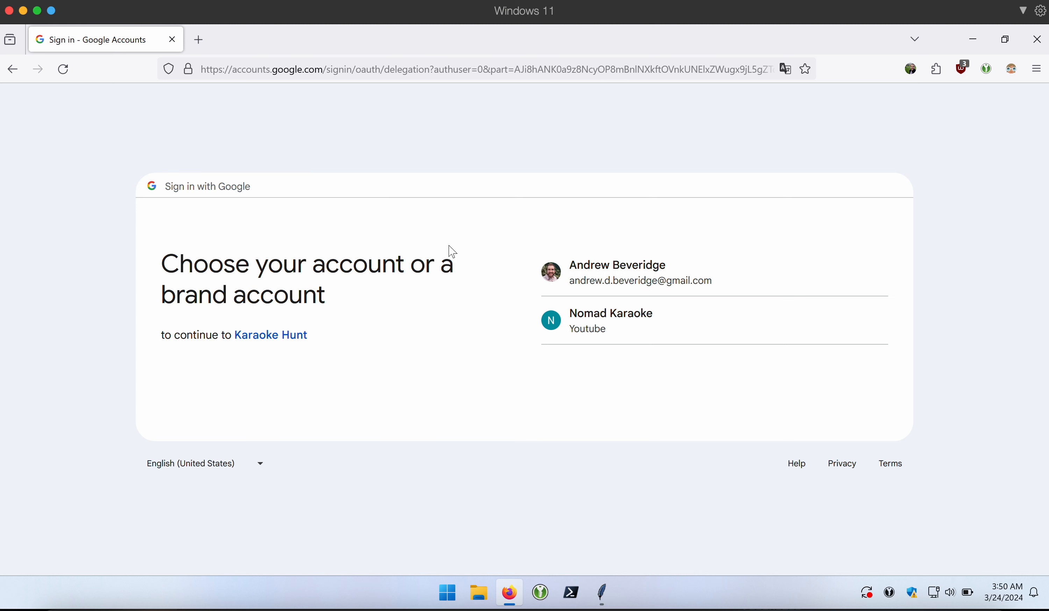
{"action": "left_click", "coordinate": [724, 332]}
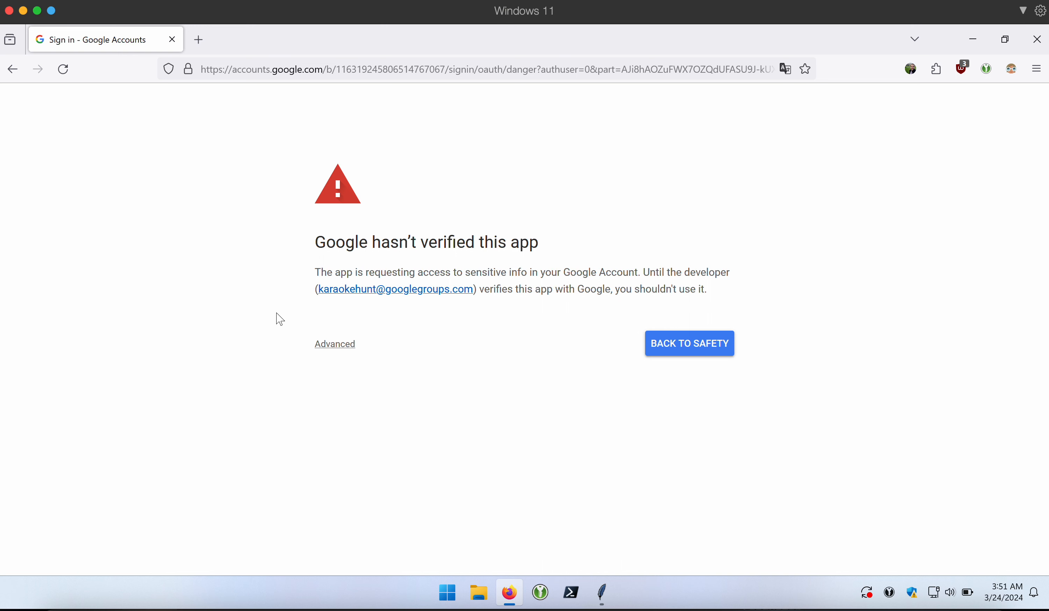
- Proceed past the unverified-app warning to Karaoke Hunt and dismiss the new-look banner
{"action": "left_click", "coordinate": [339, 342]}
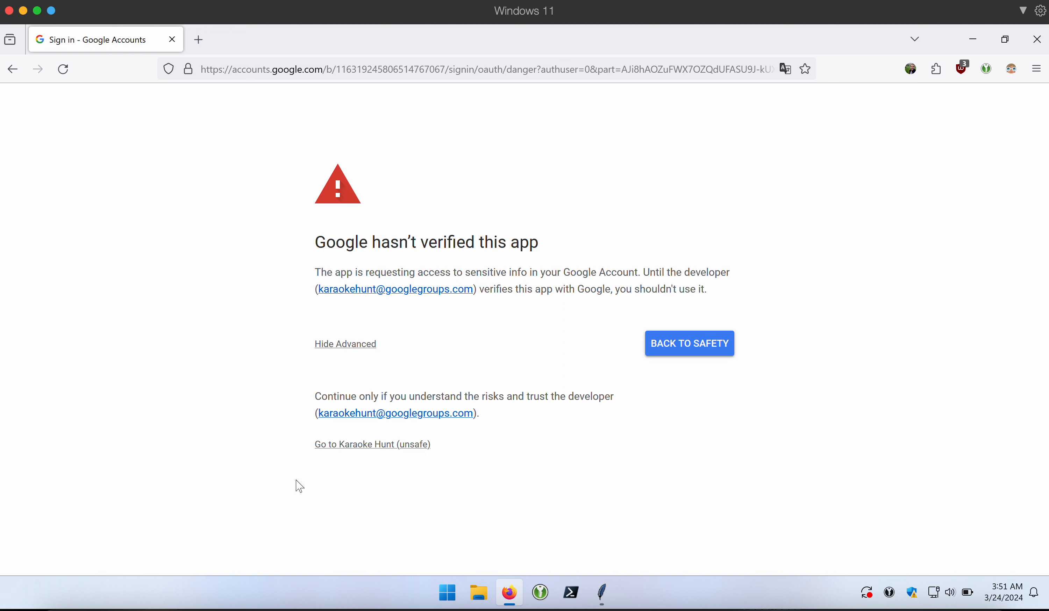
{"action": "left_click", "coordinate": [353, 347]}
{"action": "left_click", "coordinate": [345, 346]}
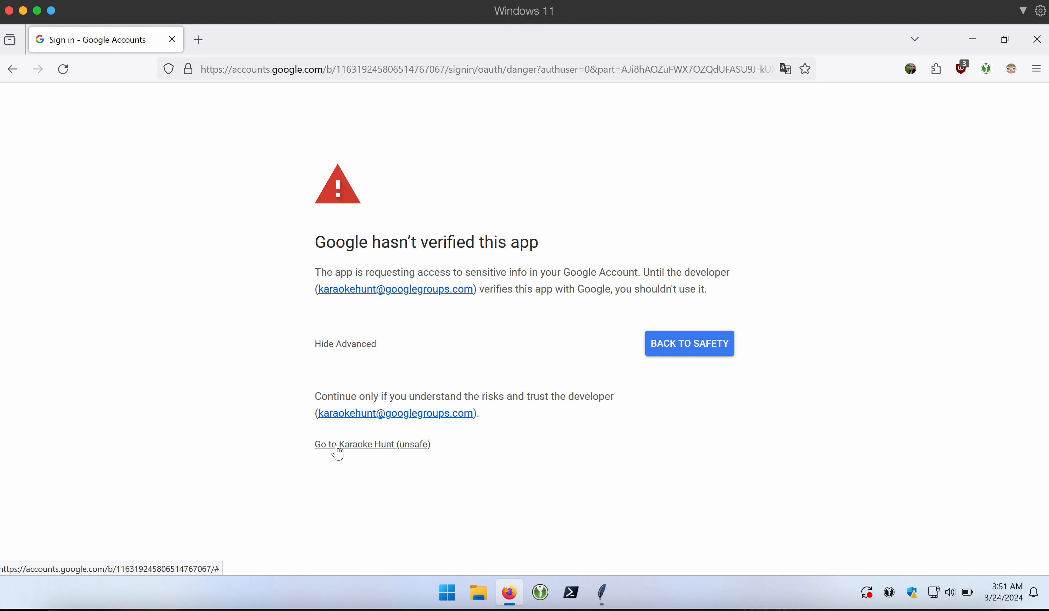
{"action": "left_click", "coordinate": [386, 446]}
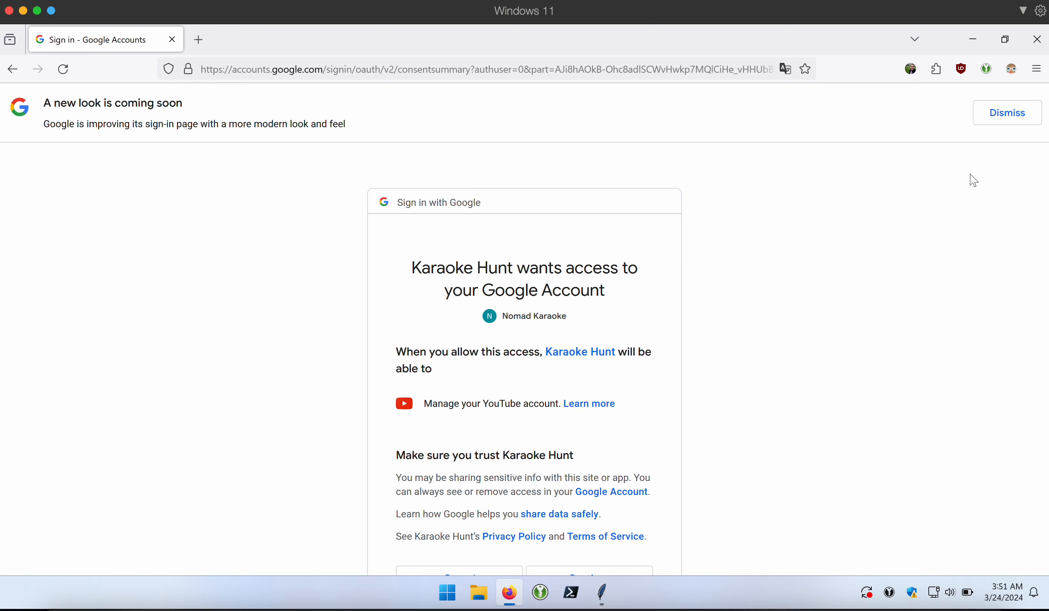
{"action": "left_click", "coordinate": [1021, 111]}
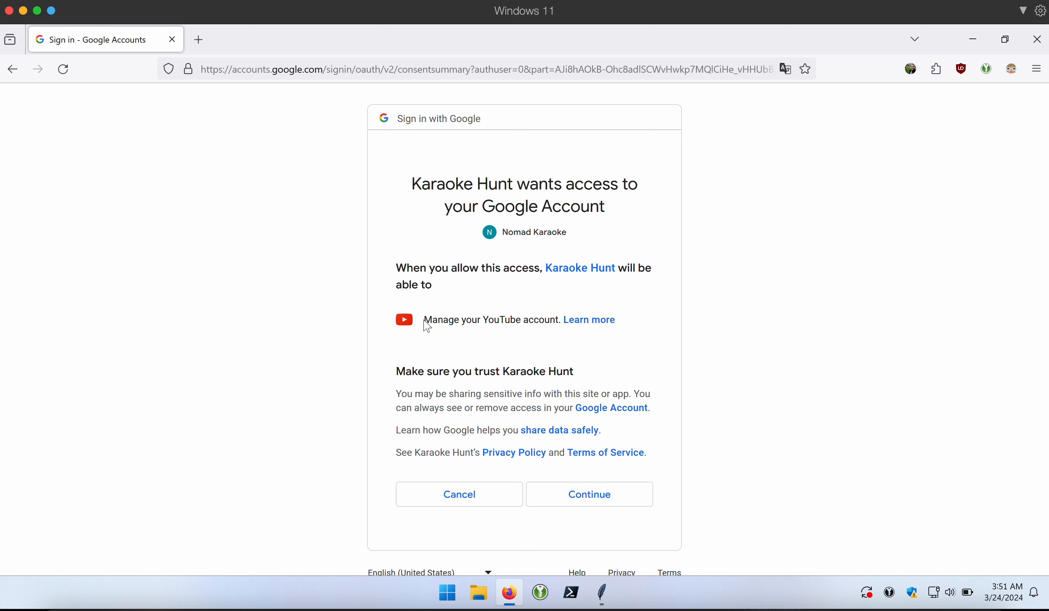
- Review the YouTube permission text and grant Karaoke Hunt access to the Nomad Karaoke account
{"action": "left_click_drag", "start_coordinate": [425, 321], "coordinate": [562, 321]}
{"action": "left_click", "coordinate": [719, 324]}
{"action": "left_click_drag", "start_coordinate": [423, 322], "coordinate": [481, 326]}
{"action": "left_click", "coordinate": [642, 361]}
{"action": "left_click", "coordinate": [604, 503]}
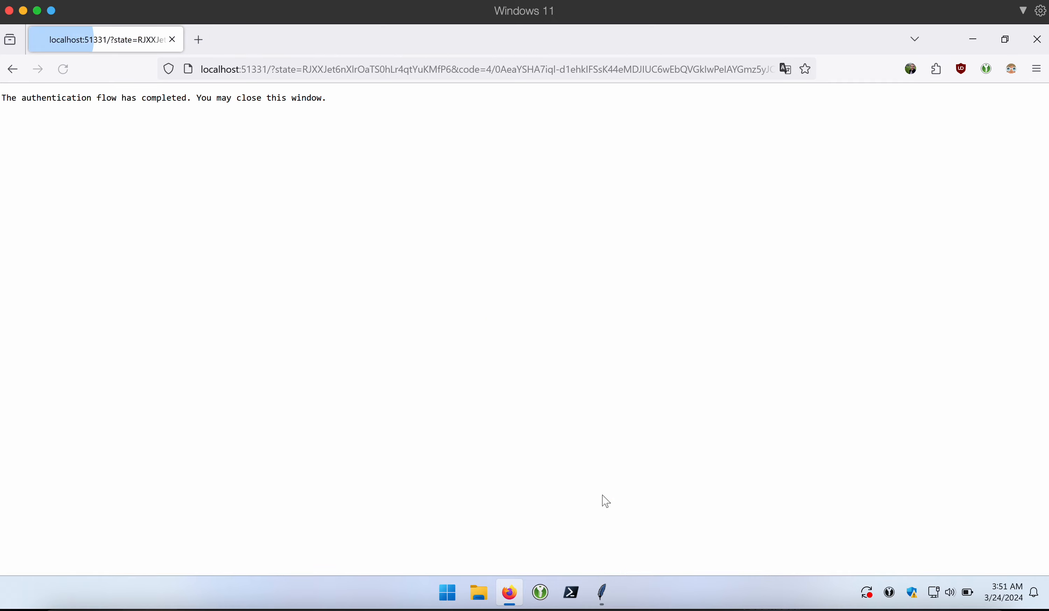
- Close the completed authentication tab, dismiss the 0-videos-uploaded result, and scroll through the log
{"action": "left_click", "coordinate": [171, 40]}
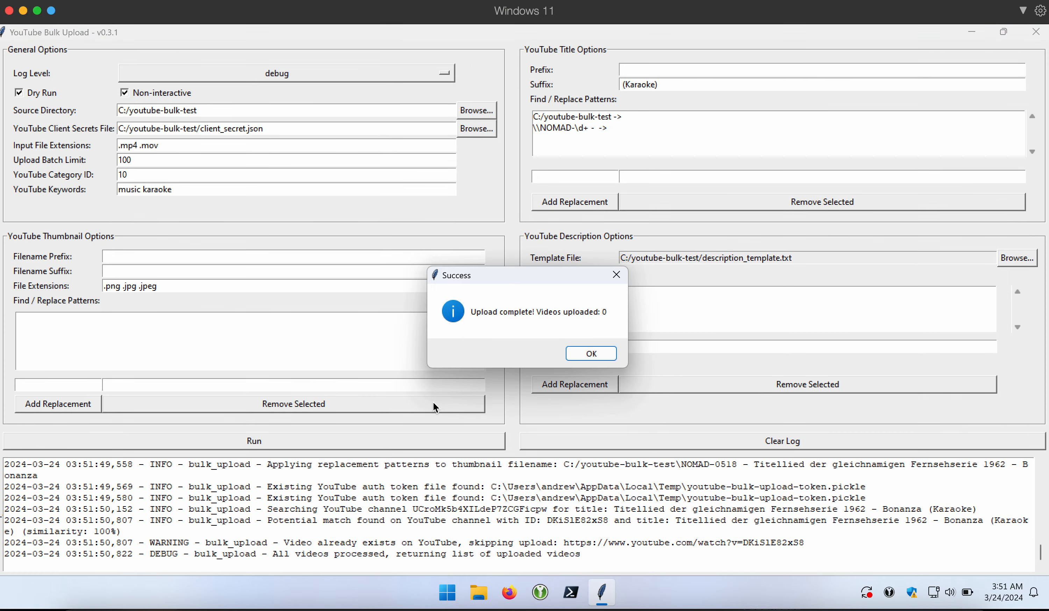
{"action": "left_click", "coordinate": [589, 354]}
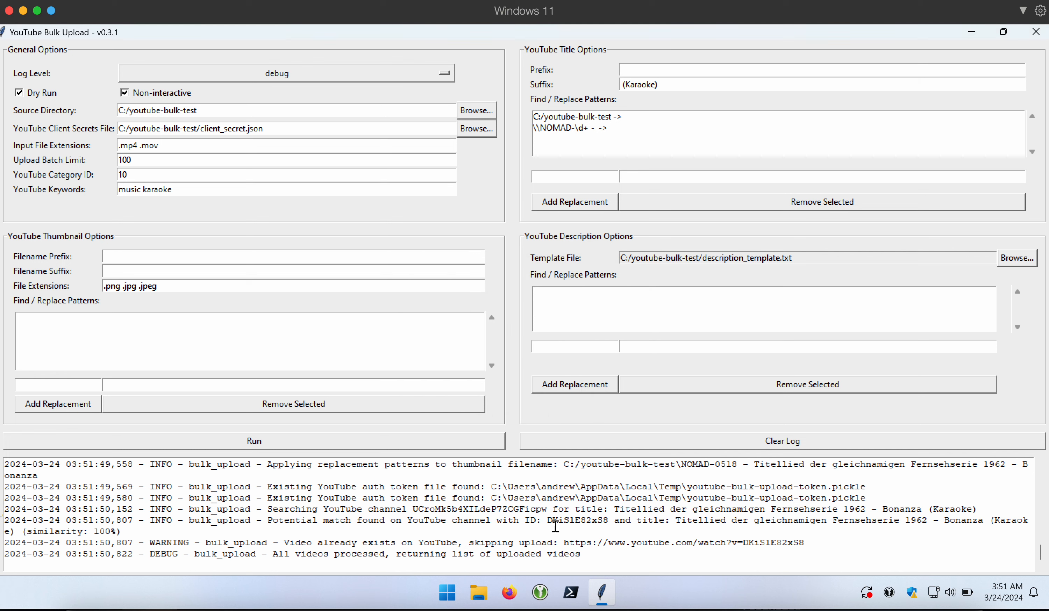
{"action": "scroll", "coordinate": [517, 548], "scroll_direction": "up", "scroll_amount": 5}
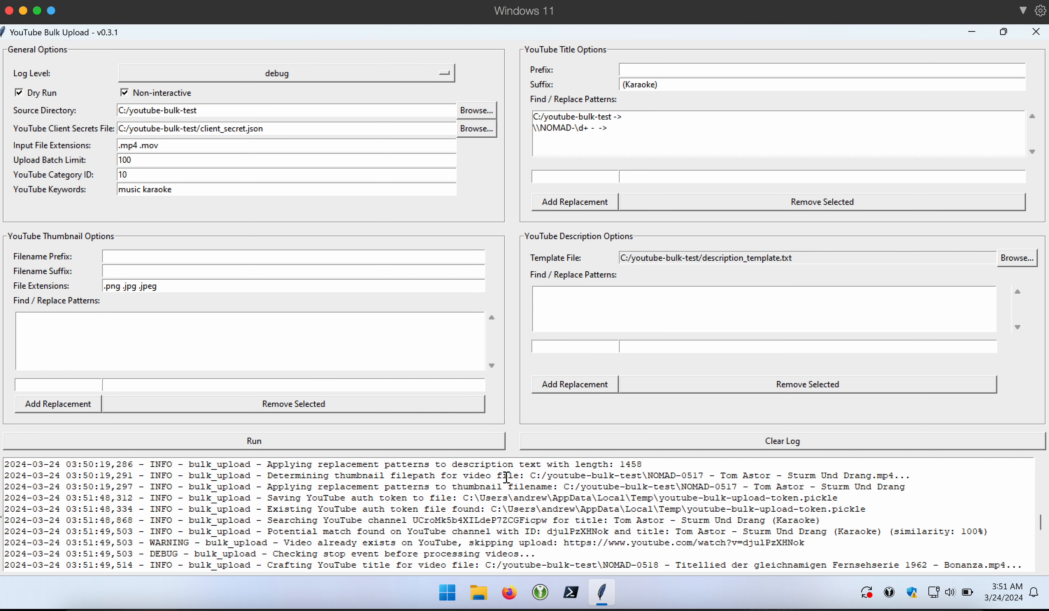
{"action": "scroll", "coordinate": [506, 477], "scroll_direction": "up", "scroll_amount": 5}
{"action": "scroll", "coordinate": [506, 477], "scroll_direction": "down", "scroll_amount": 10}
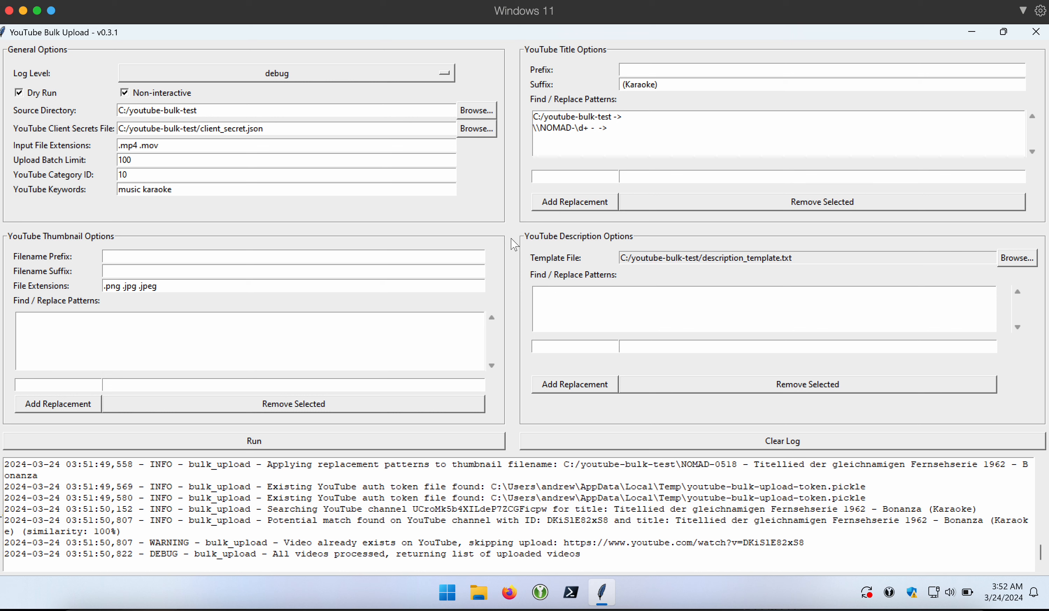
- Load studio.youtube.com, open the Content list with the Bonanza and ABBA videos, then restore the uploader
{"action": "left_click", "coordinate": [509, 596]}
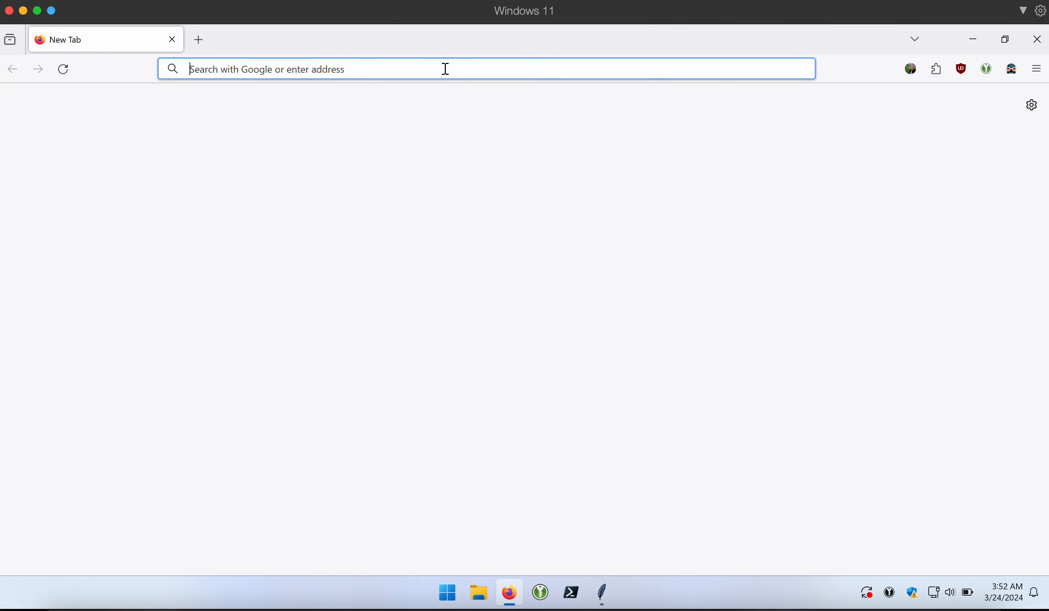
{"action": "type", "text": "studio.youtube.com/"}
{"action": "key", "text": "Return"}
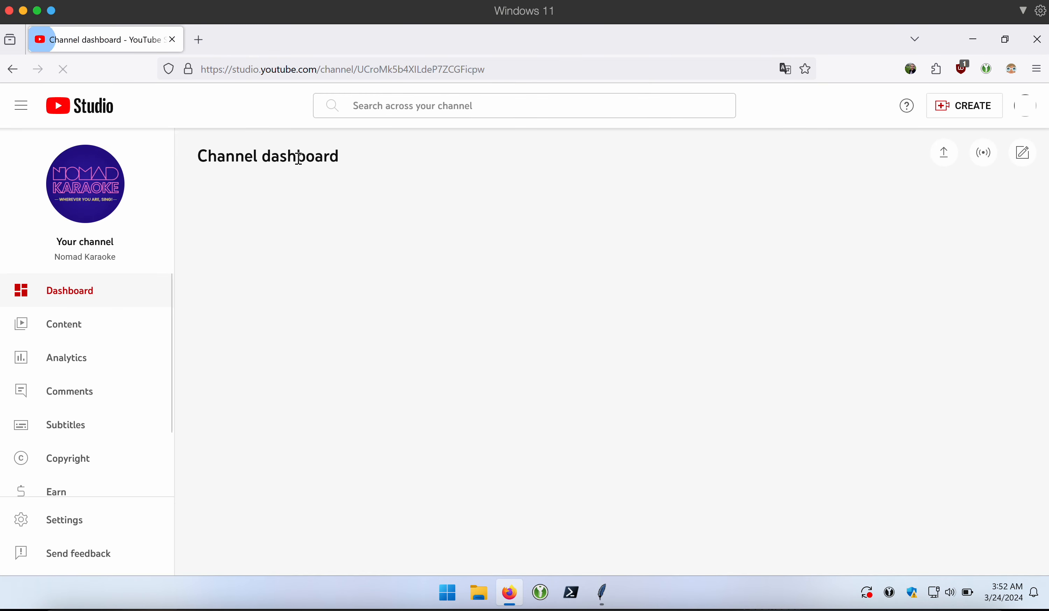
{"action": "left_click", "coordinate": [88, 324]}
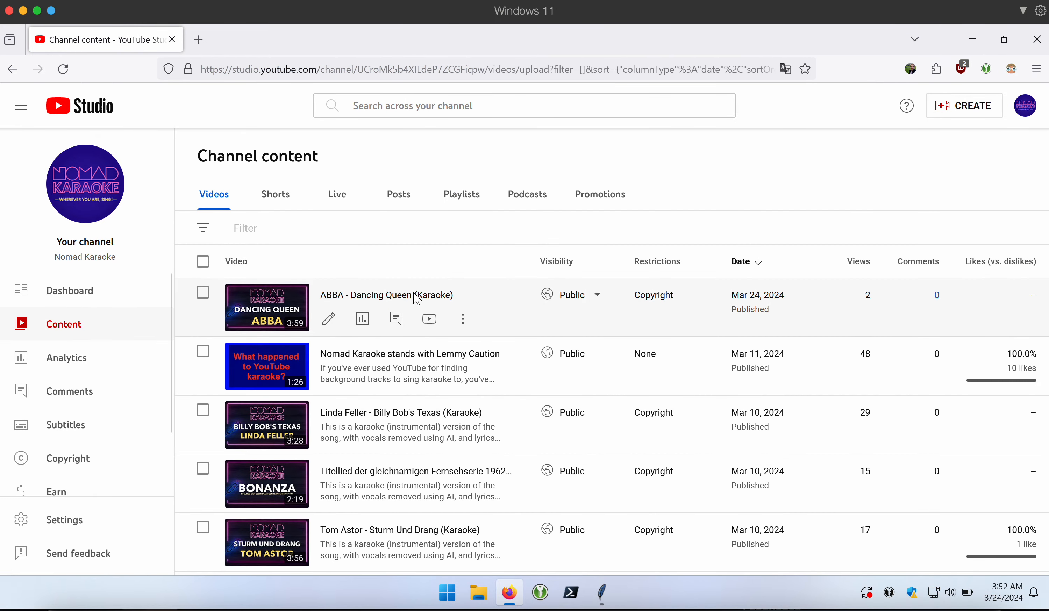
{"action": "left_click", "coordinate": [990, 38]}
{"action": "left_click", "coordinate": [992, 39]}
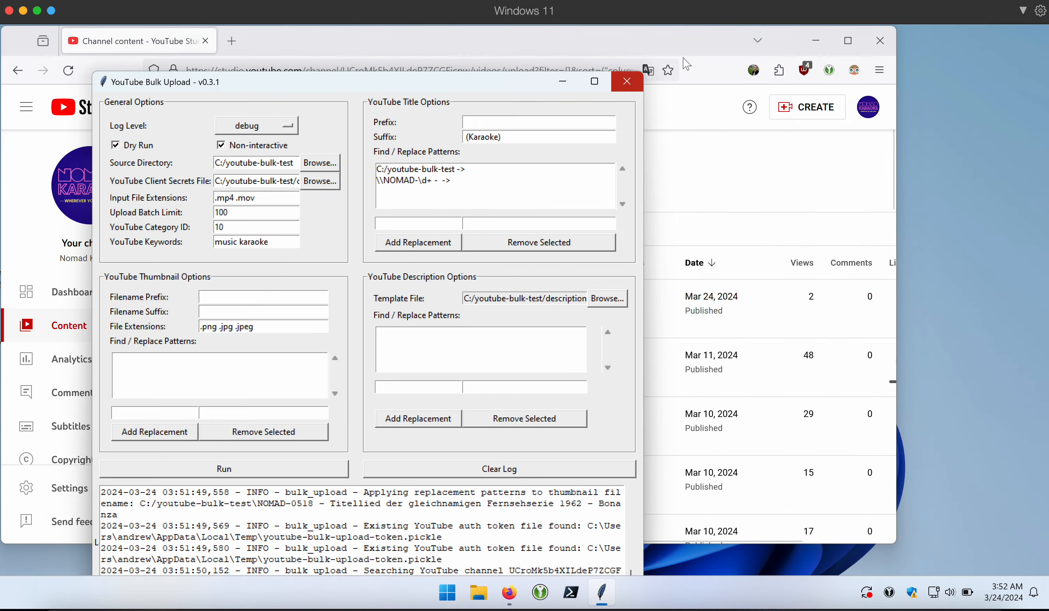
- Maximize the uploader, enable Non-interactive, and enter the title prefix 'TEST THIS IS A TEST'
{"action": "left_click", "coordinate": [826, 46]}
{"action": "left_click", "coordinate": [594, 81]}
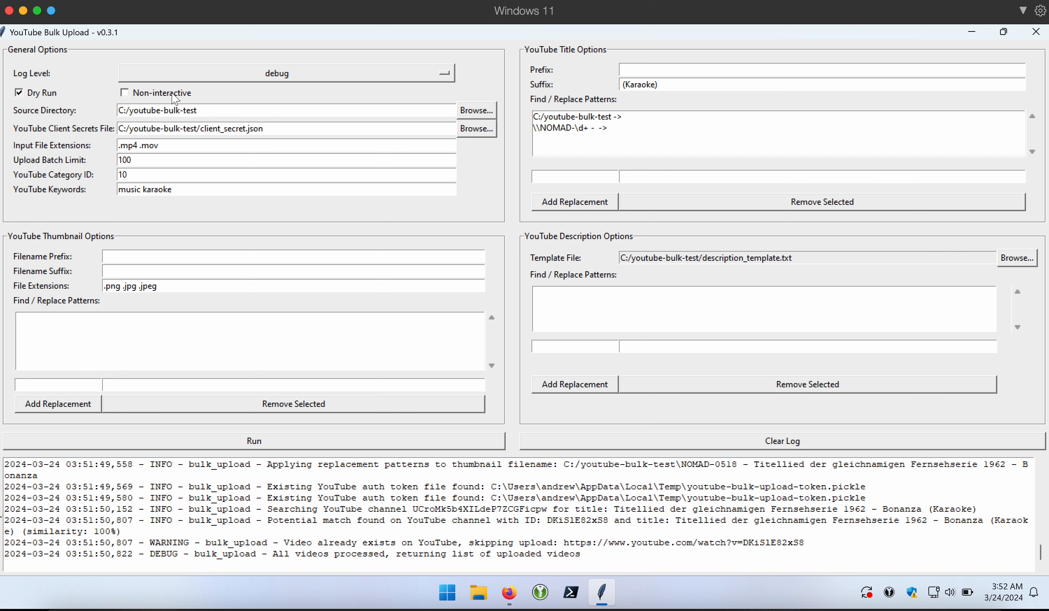
{"action": "left_click", "coordinate": [172, 95]}
{"action": "double_click", "coordinate": [643, 85]}
{"action": "left_click", "coordinate": [670, 67]}
{"action": "left_click_drag", "start_coordinate": [718, 73], "coordinate": [568, 71]}
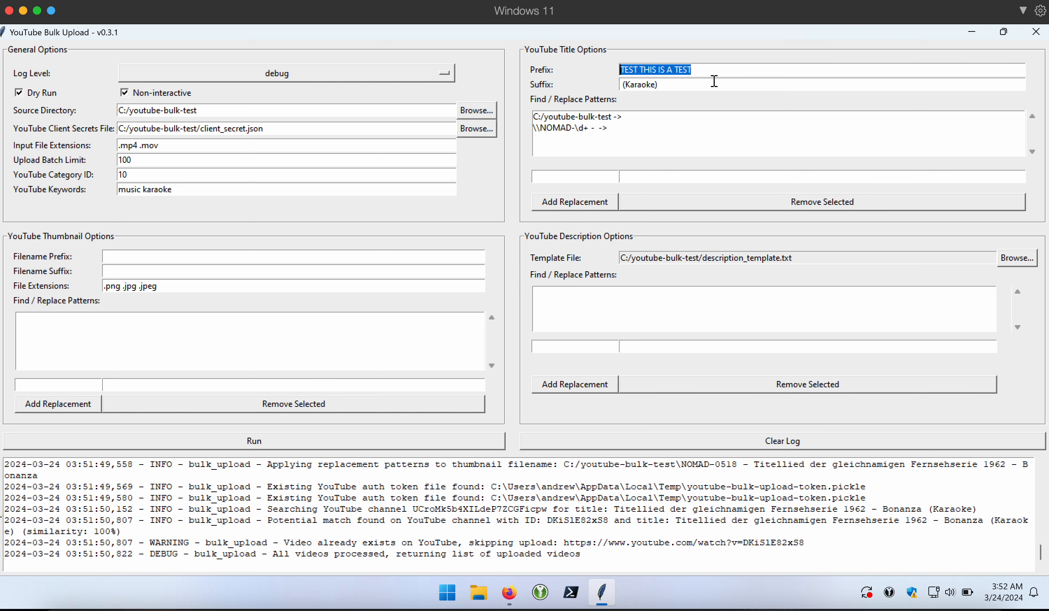
{"action": "left_click", "coordinate": [751, 71]}
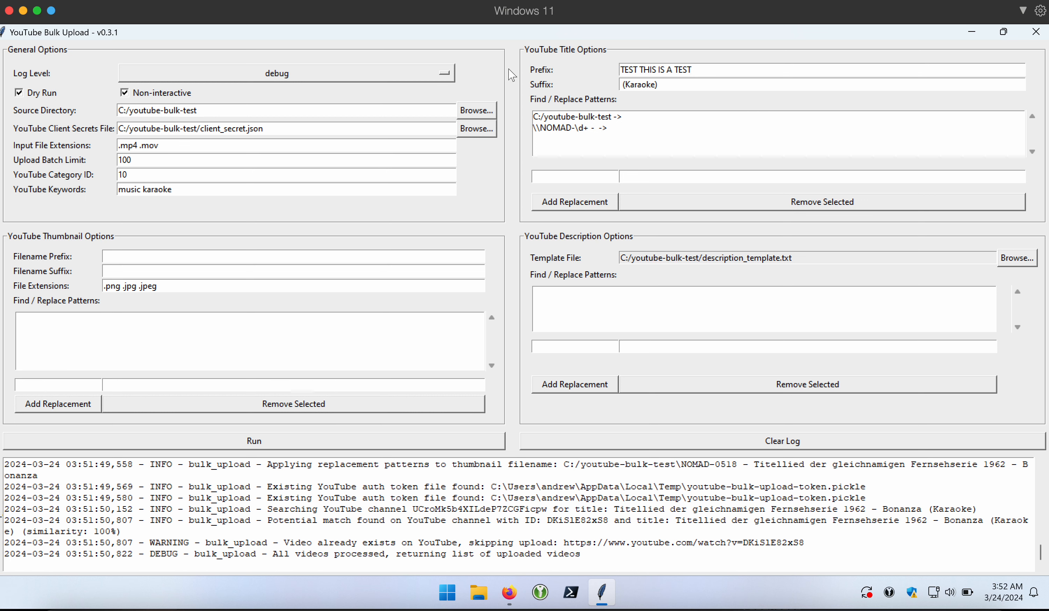
- Clear the log and rerun the dry run, acknowledging the 2-videos-uploaded result
{"action": "left_click", "coordinate": [540, 447]}
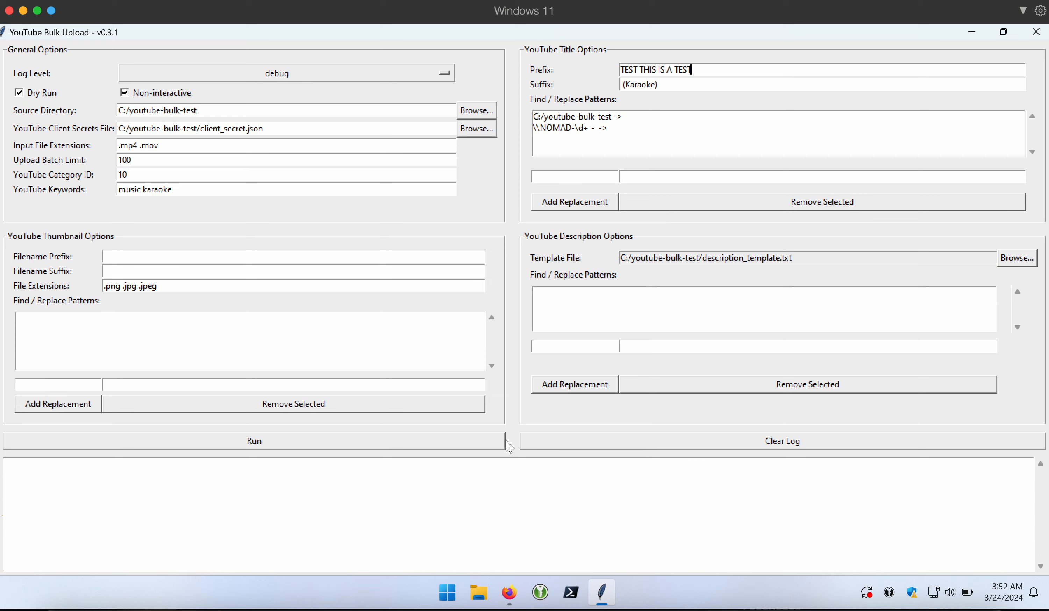
{"action": "left_click", "coordinate": [497, 445]}
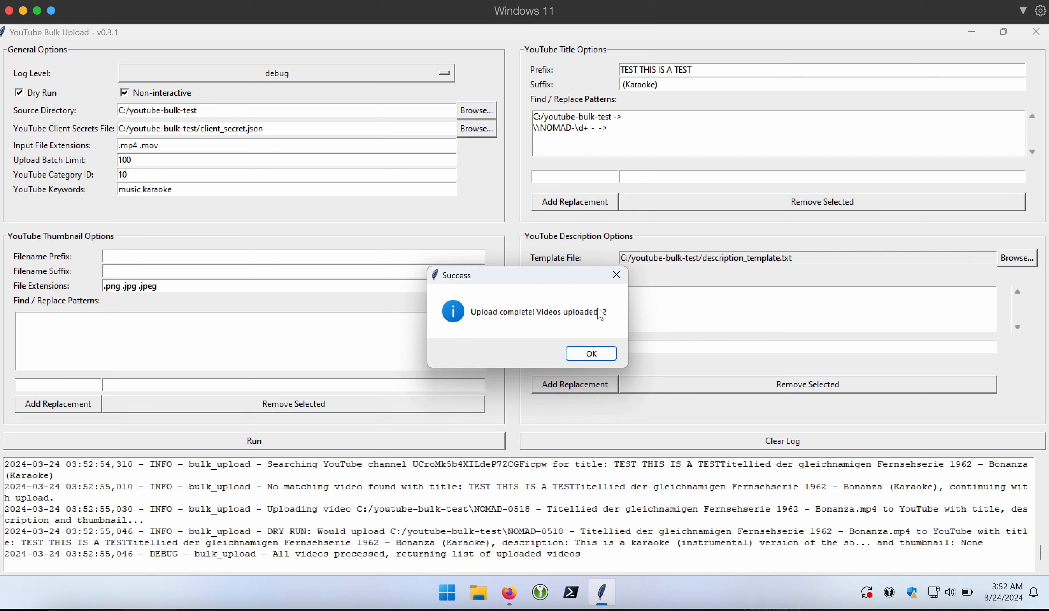
{"action": "left_click", "coordinate": [600, 354]}
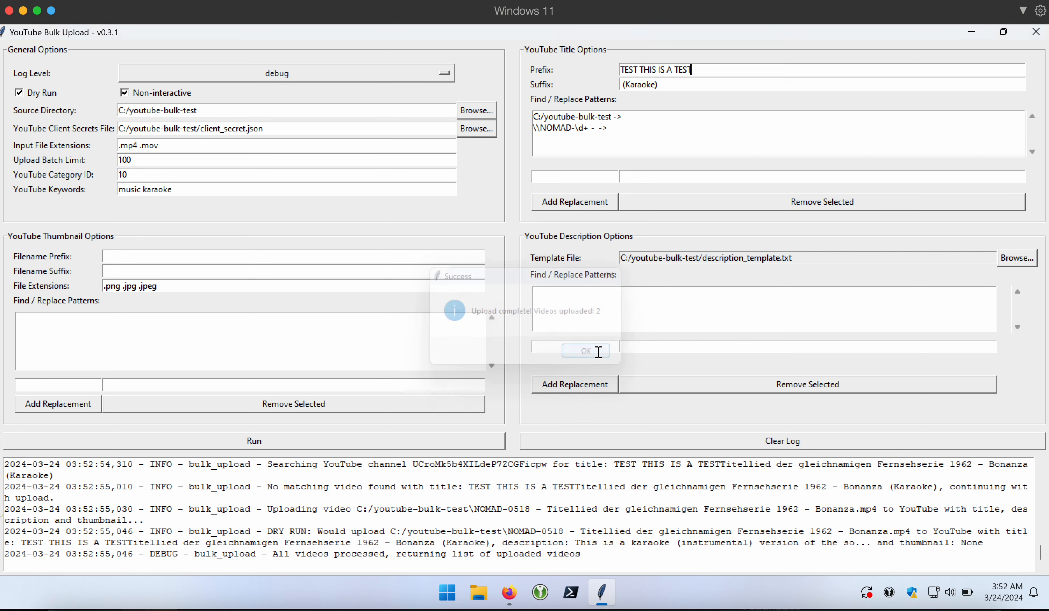
- Reload Studio's content list, filter titles containing 'test', then clear the filter and return to the uploader
{"action": "left_click", "coordinate": [509, 592]}
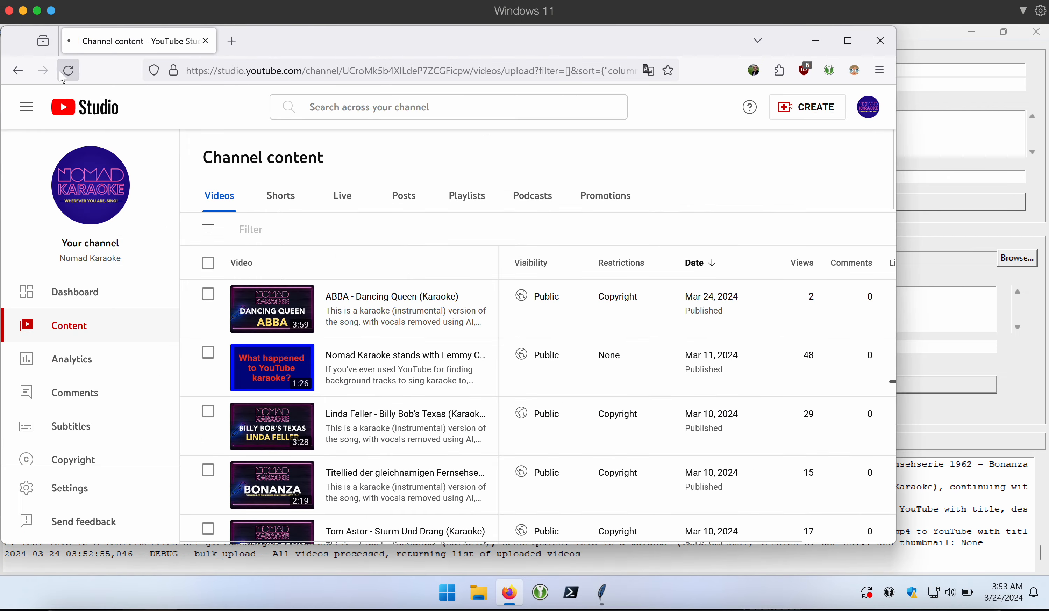
{"action": "left_click", "coordinate": [62, 74]}
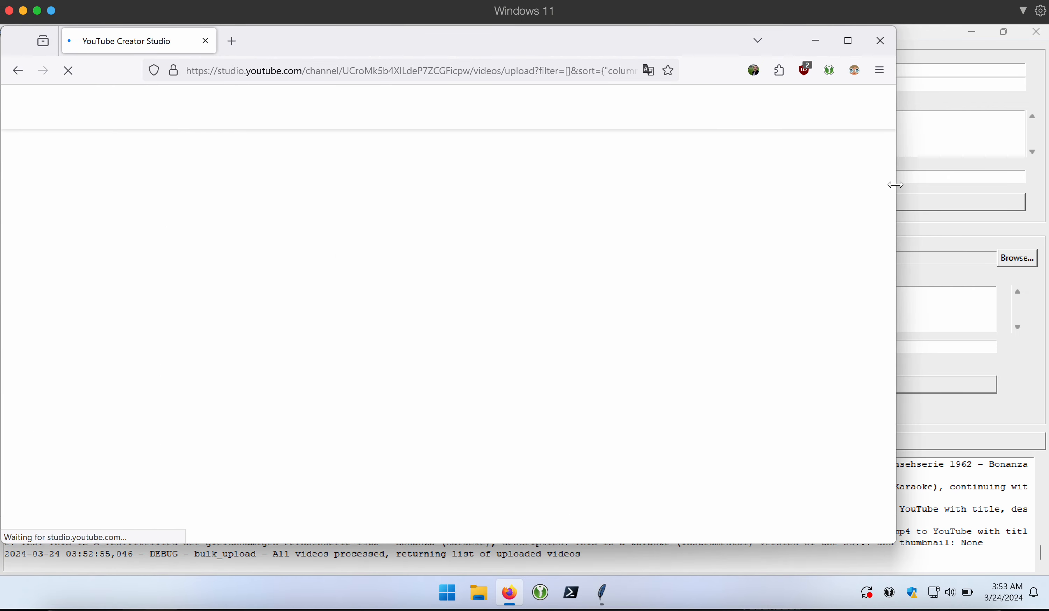
{"action": "left_click_drag", "start_coordinate": [894, 184], "coordinate": [994, 185]}
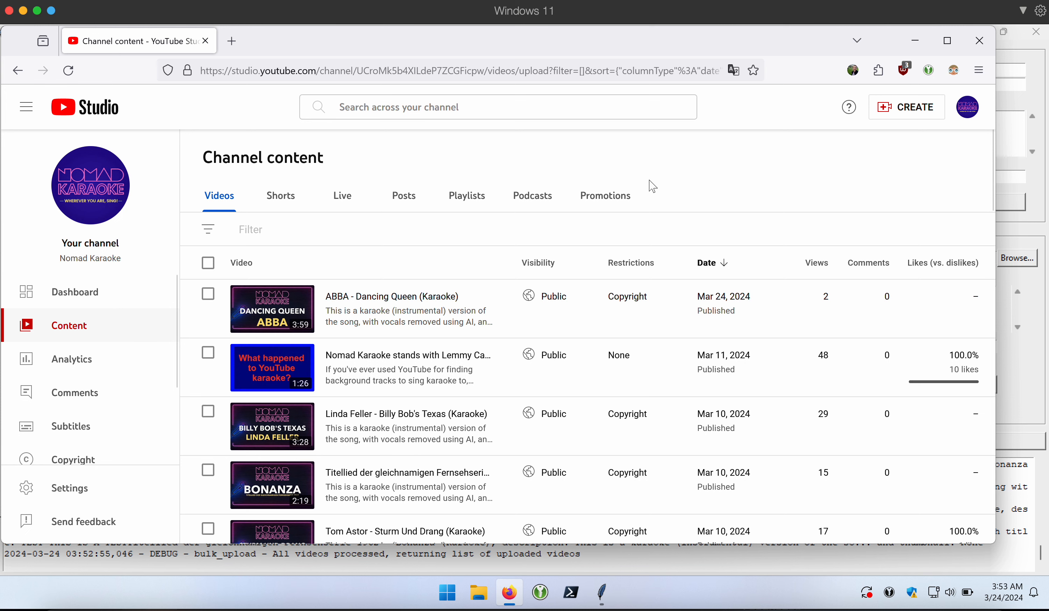
{"action": "left_click", "coordinate": [423, 236]}
{"action": "type", "text": "test"}
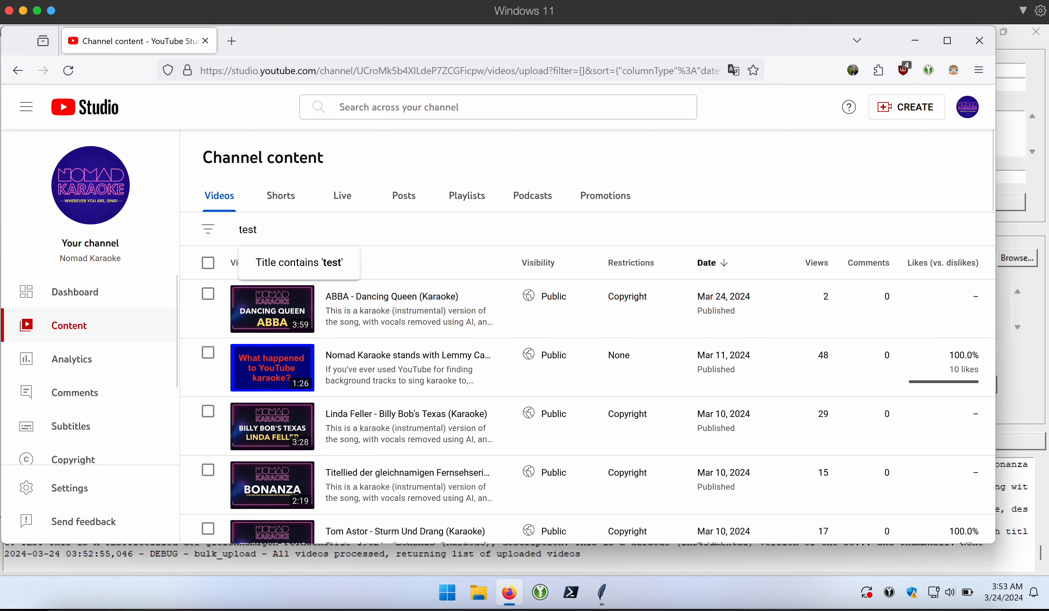
{"action": "key", "text": "Return"}
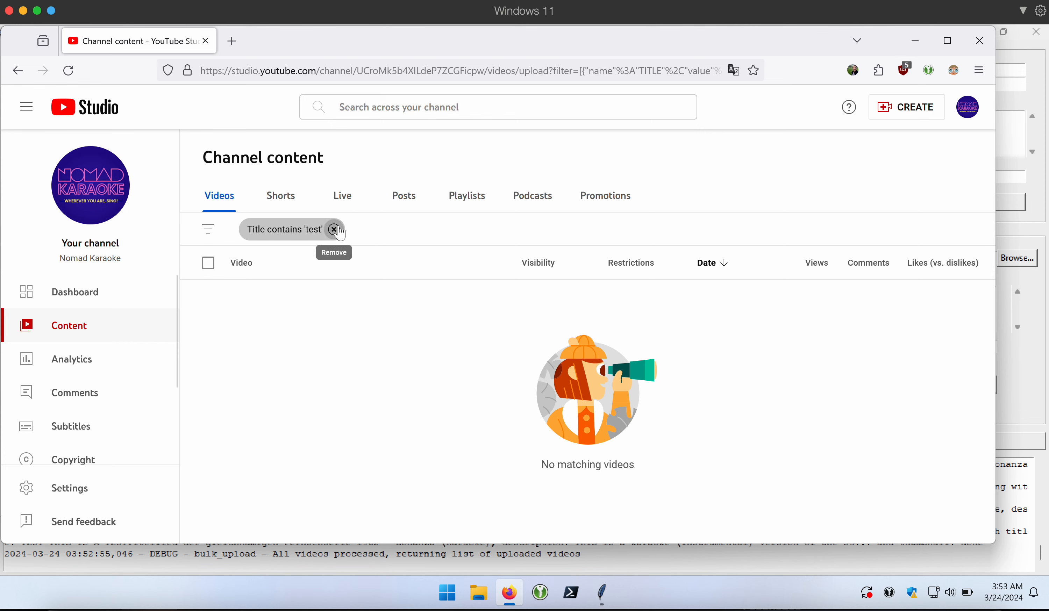
{"action": "left_click", "coordinate": [334, 230]}
{"action": "left_click", "coordinate": [1043, 233]}
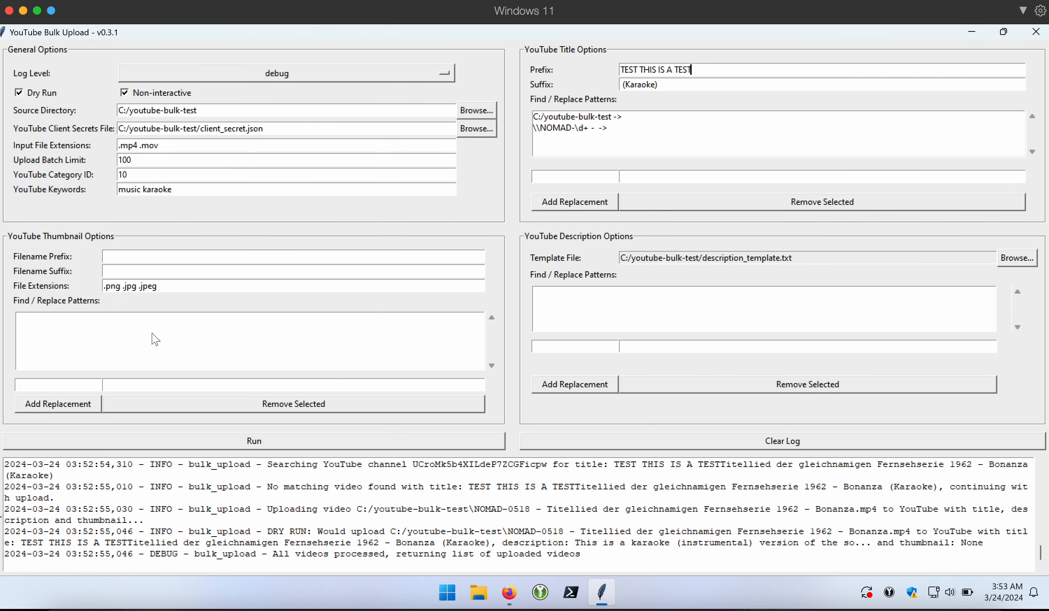
- Turn off Dry Run and run a real upload, acknowledging the one-video success message
{"action": "left_click", "coordinate": [40, 93]}
{"action": "left_click", "coordinate": [742, 73]}
{"action": "left_click", "coordinate": [438, 441]}
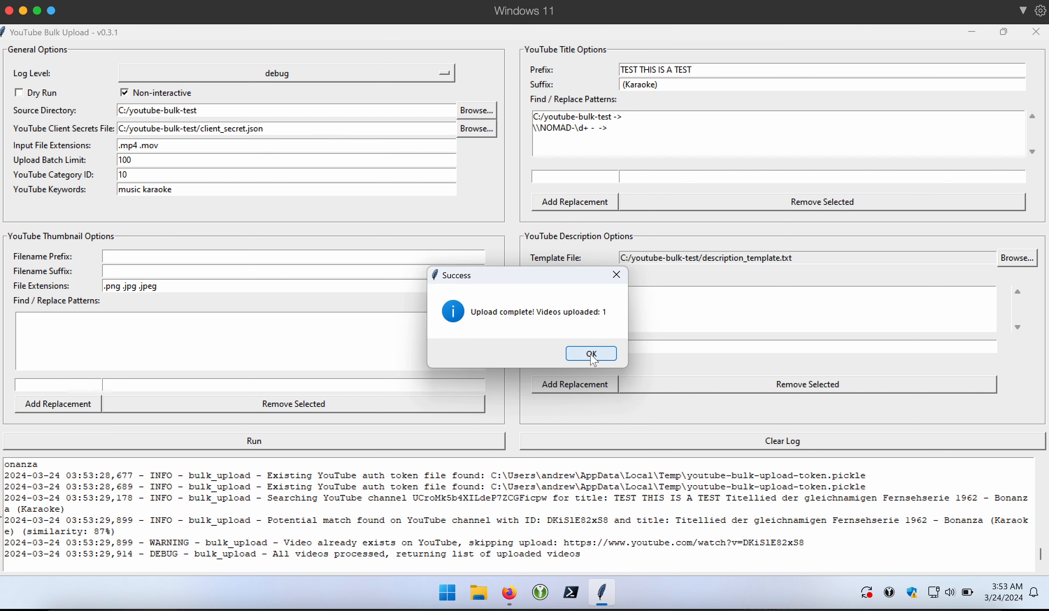
{"action": "left_click", "coordinate": [590, 354]}
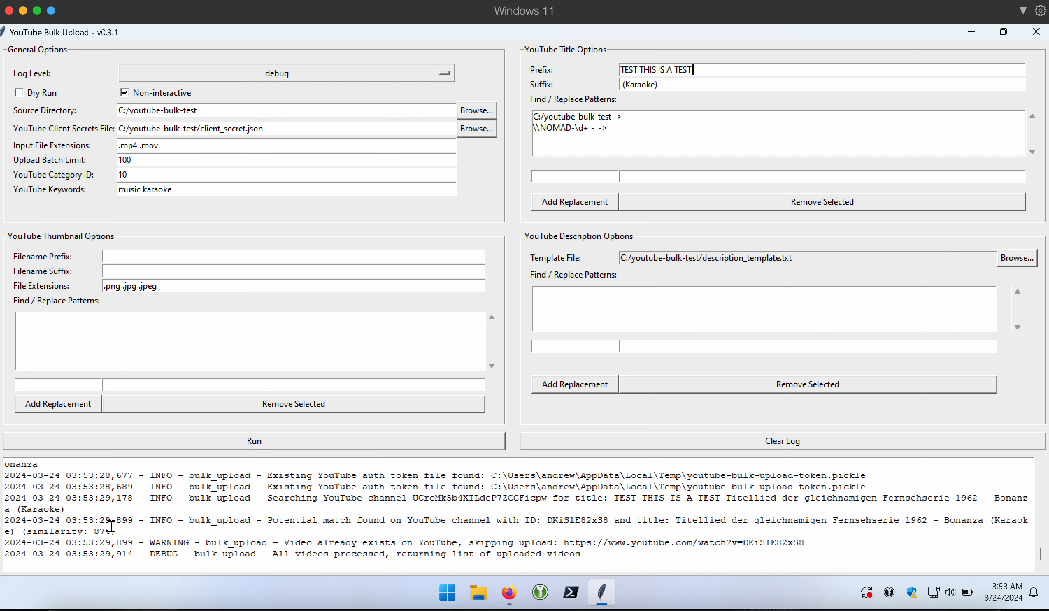
- Highlight the 87% similarity note and the 'TEST THIS IS A TEST' prefix in the log
{"action": "left_click_drag", "start_coordinate": [116, 531], "coordinate": [23, 530]}
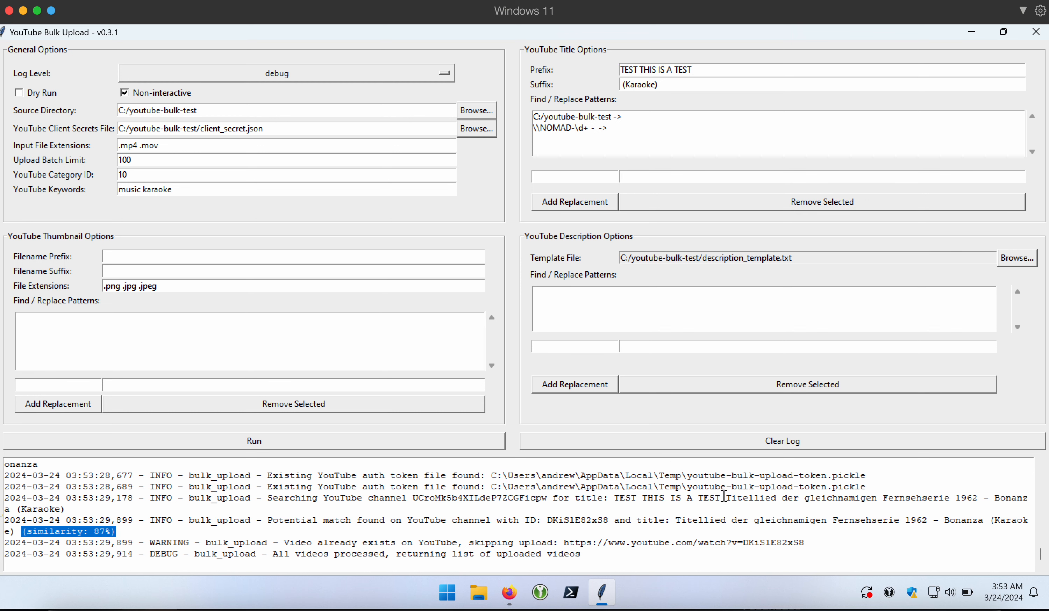
{"action": "left_click_drag", "start_coordinate": [723, 497], "coordinate": [613, 498]}
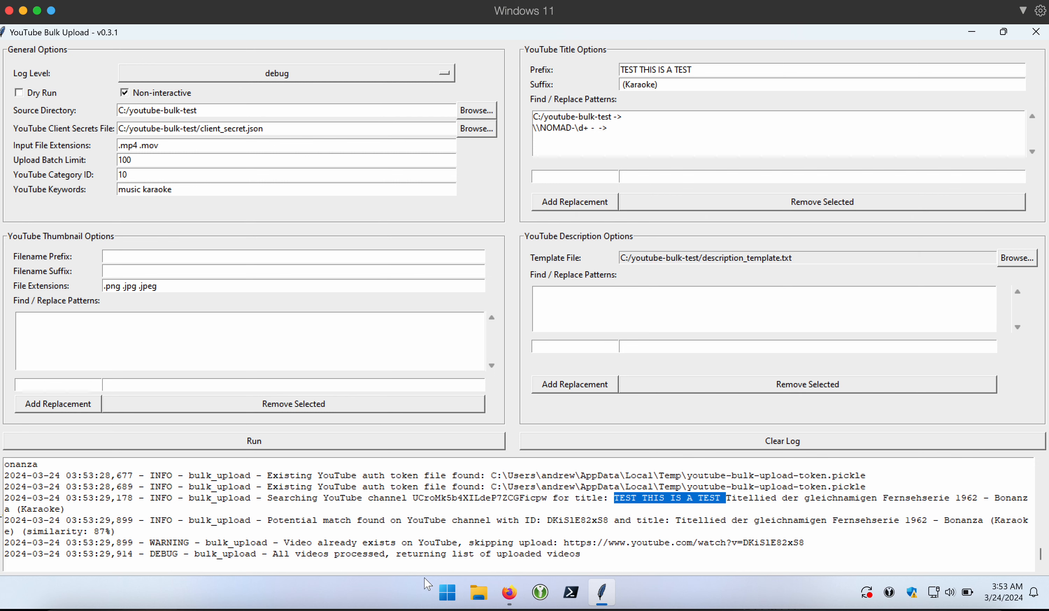
{"action": "left_click", "coordinate": [509, 592]}
- Delete forever the 'TEST THIS IS A TEST Tom Astor - Sturm Und Drang (Karaoke)' video, then return to the uploader
{"action": "left_click", "coordinate": [68, 70]}
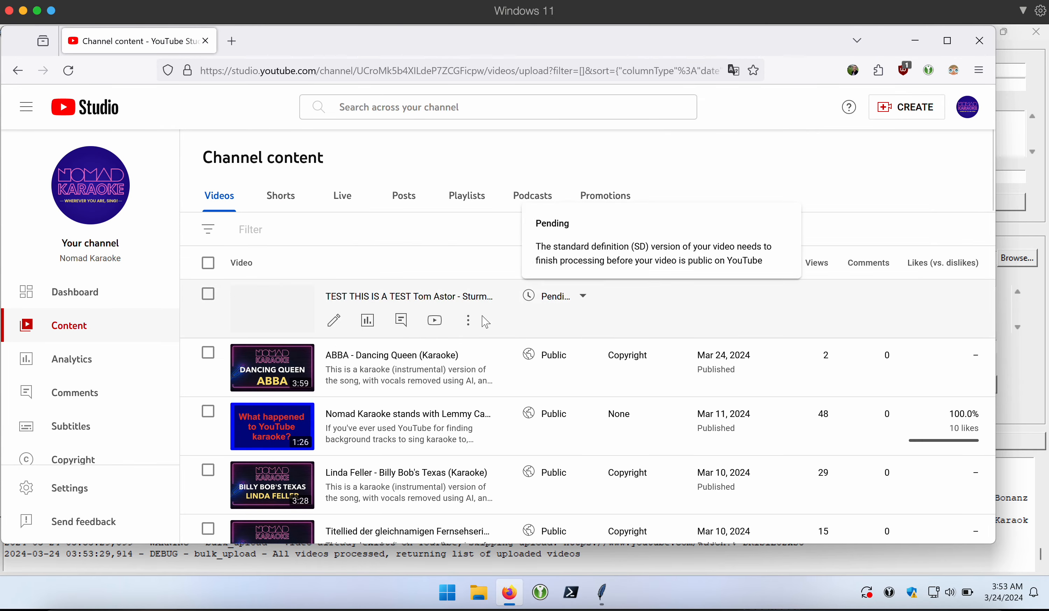
{"action": "left_click", "coordinate": [467, 320]}
{"action": "left_click", "coordinate": [392, 412]}
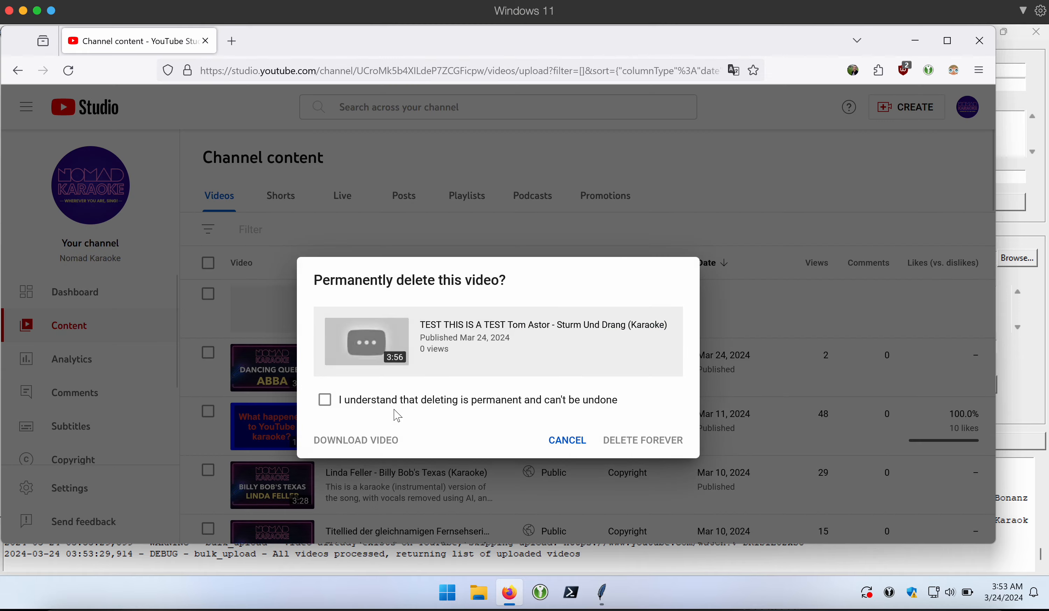
{"action": "left_click", "coordinate": [425, 400]}
{"action": "left_click", "coordinate": [652, 441]}
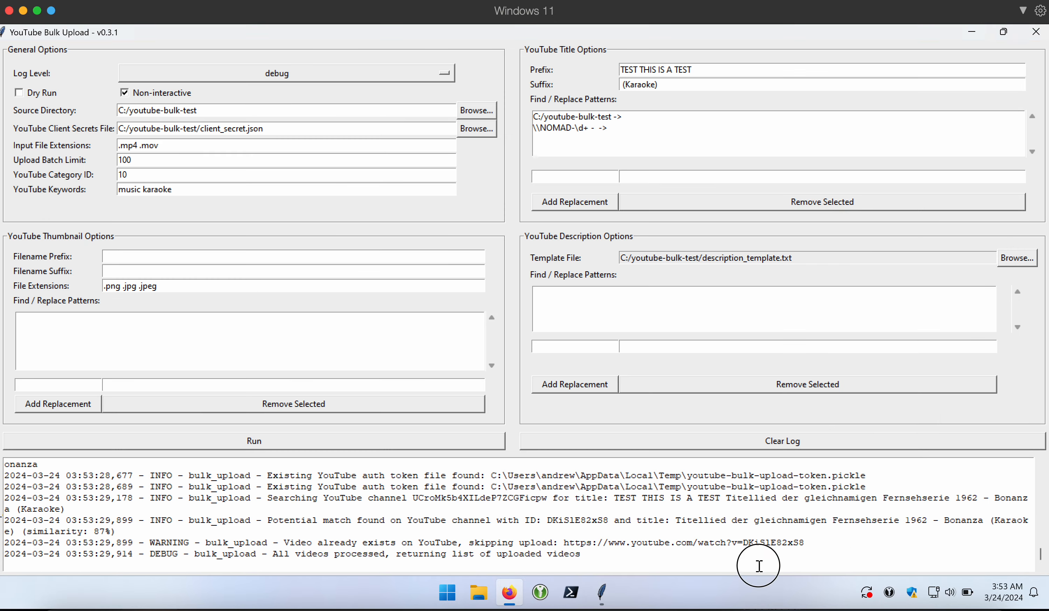
{"action": "left_click", "coordinate": [755, 563]}
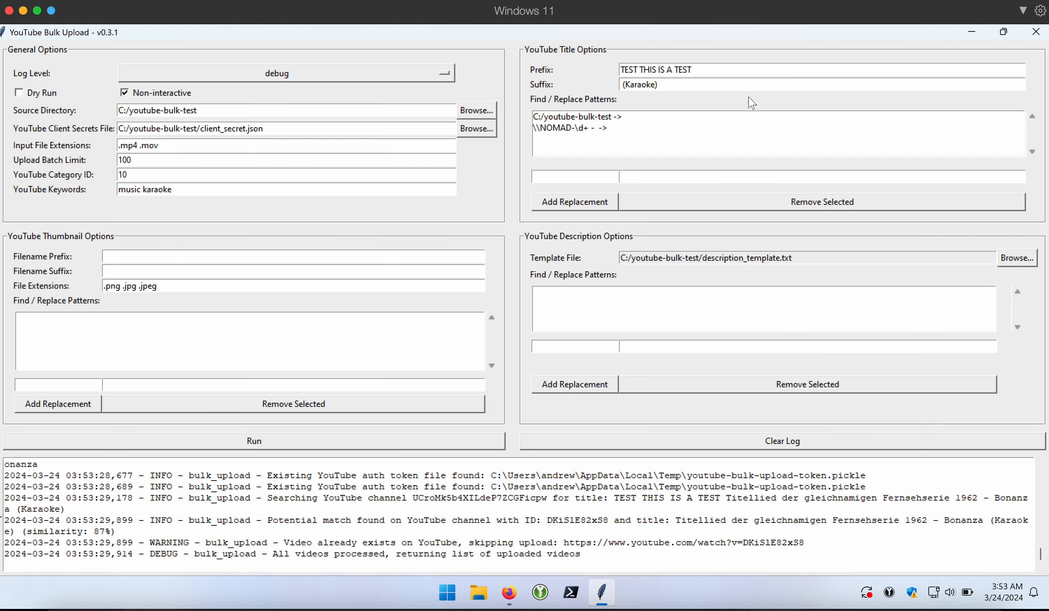
- Append a HAPPY BIRTHDAY greeting to the title prefix, clear the log, and run a real upload of 2 videos
{"action": "left_click", "coordinate": [756, 73]}
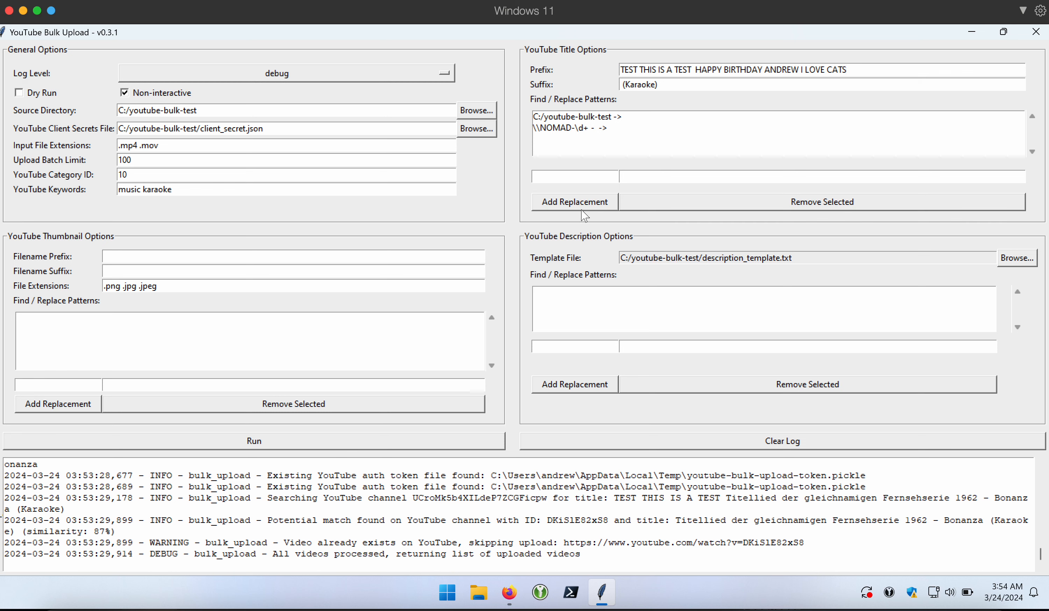
{"action": "left_click", "coordinate": [566, 439]}
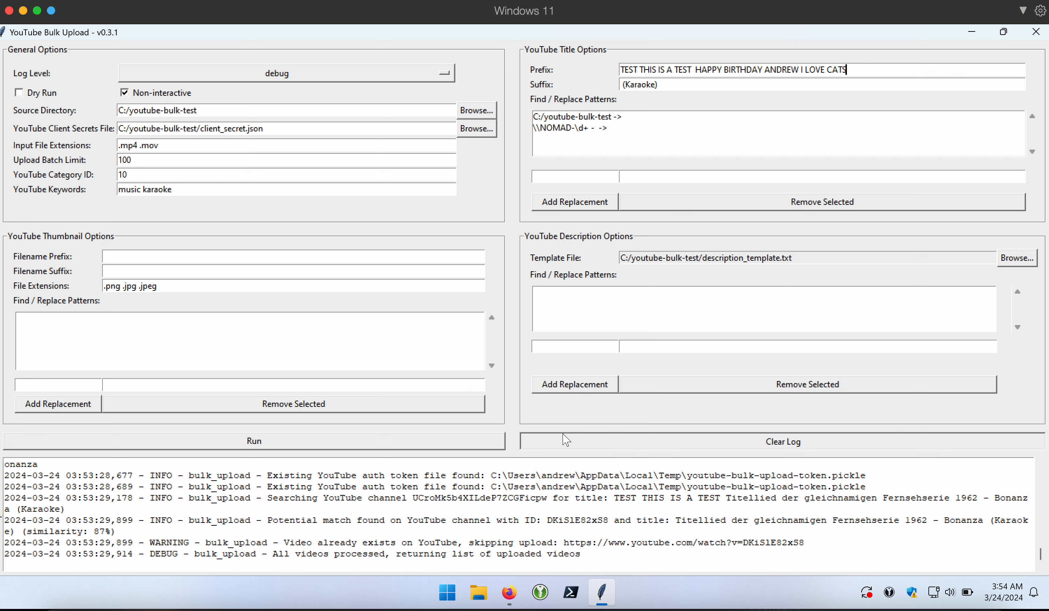
{"action": "left_click", "coordinate": [486, 444]}
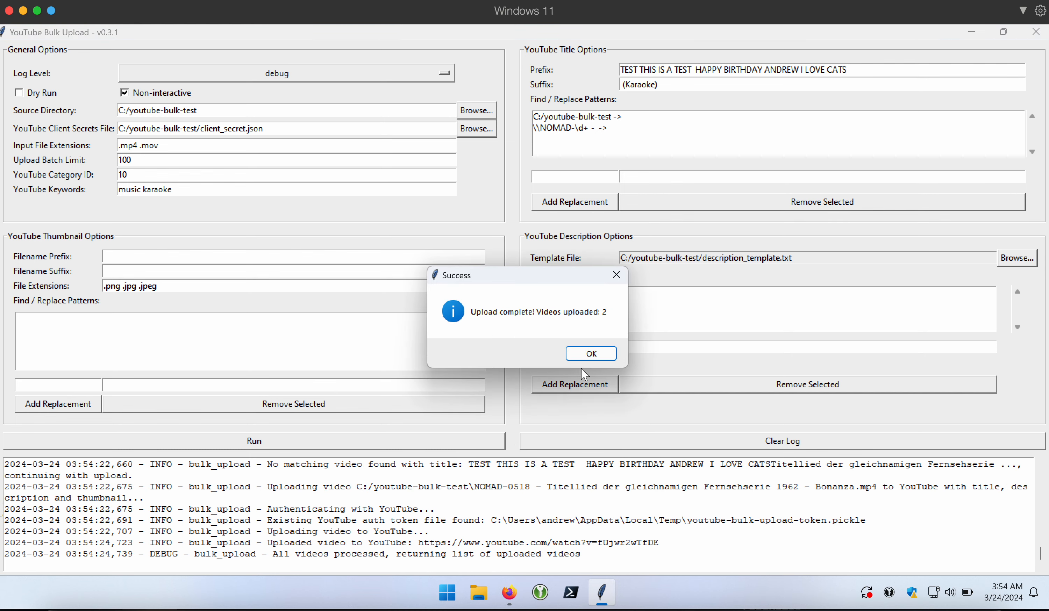
{"action": "left_click", "coordinate": [592, 353]}
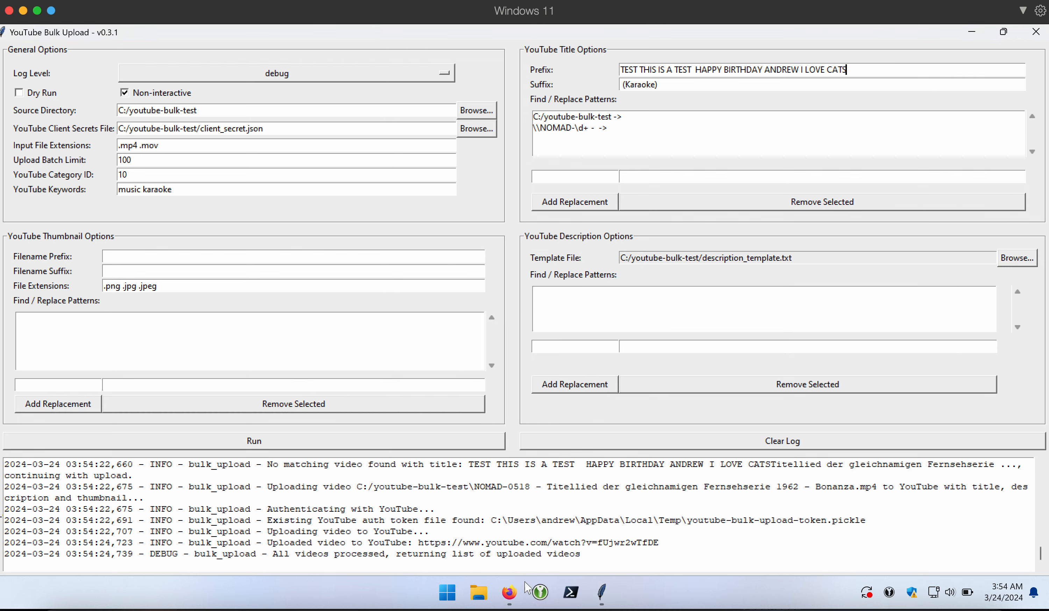
- Select both HAPPY BIRTHDAY test uploads in Studio and delete them forever, then return to the uploader
{"action": "left_click", "coordinate": [509, 592]}
{"action": "left_click", "coordinate": [68, 70]}
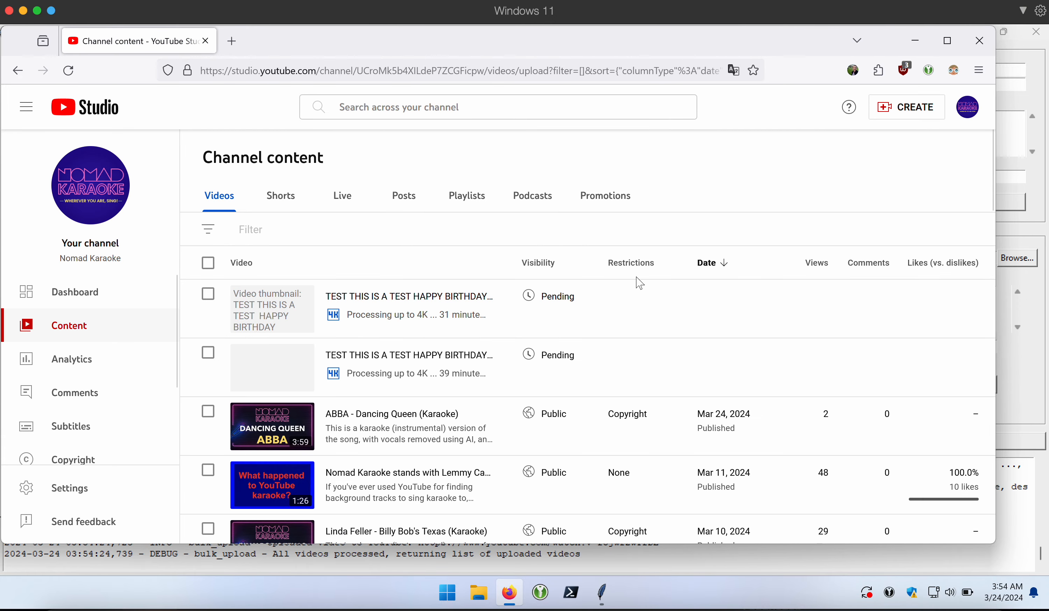
{"action": "left_click", "coordinate": [208, 295]}
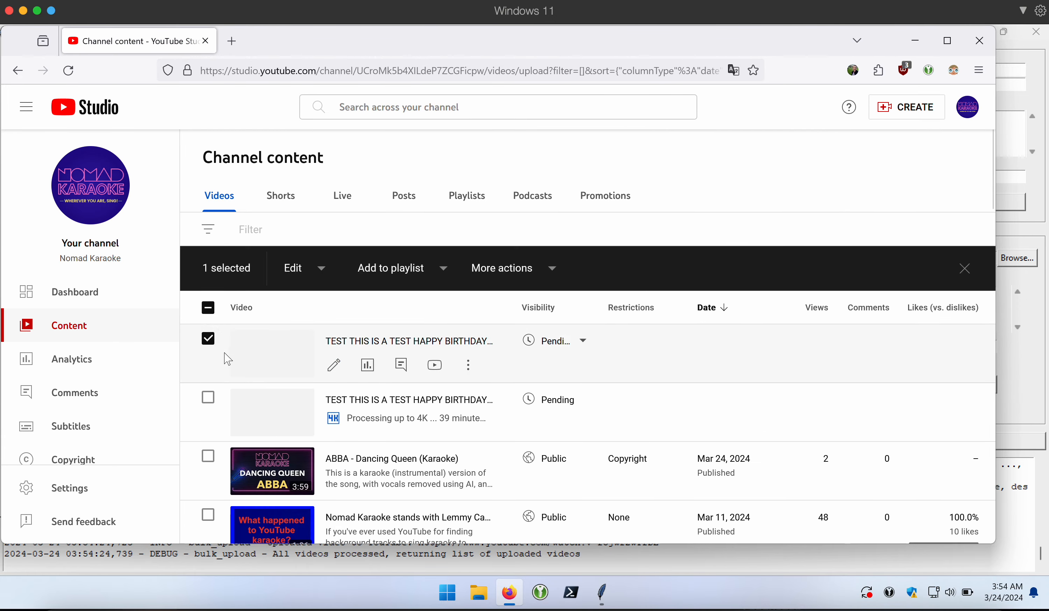
{"action": "left_click", "coordinate": [208, 397]}
{"action": "left_click", "coordinate": [509, 258]}
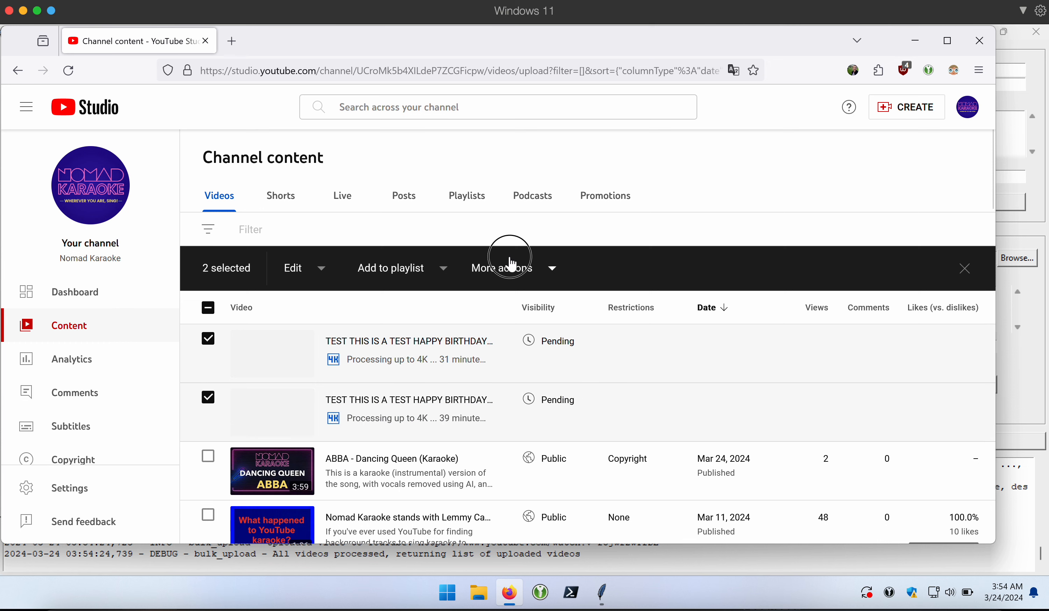
{"action": "left_click", "coordinate": [522, 299]}
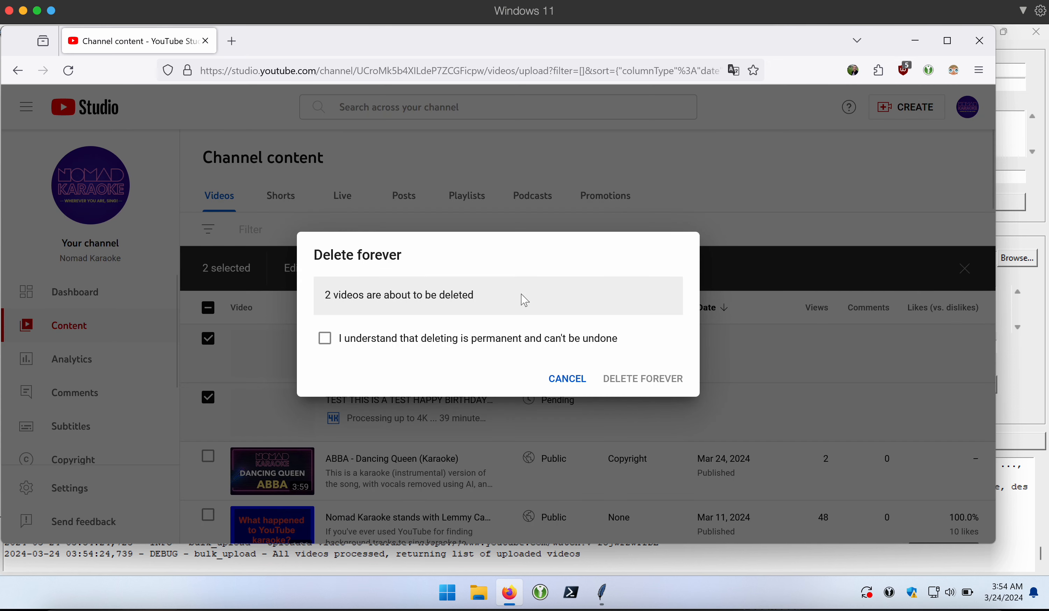
{"action": "left_click", "coordinate": [553, 341]}
{"action": "left_click", "coordinate": [647, 378]}
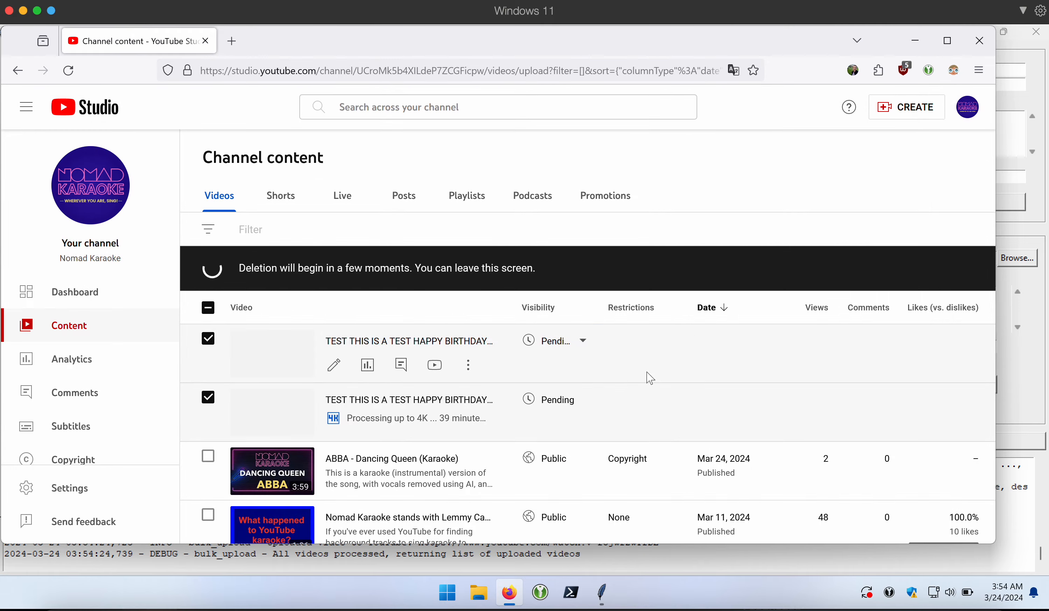
{"action": "left_click", "coordinate": [1040, 228]}
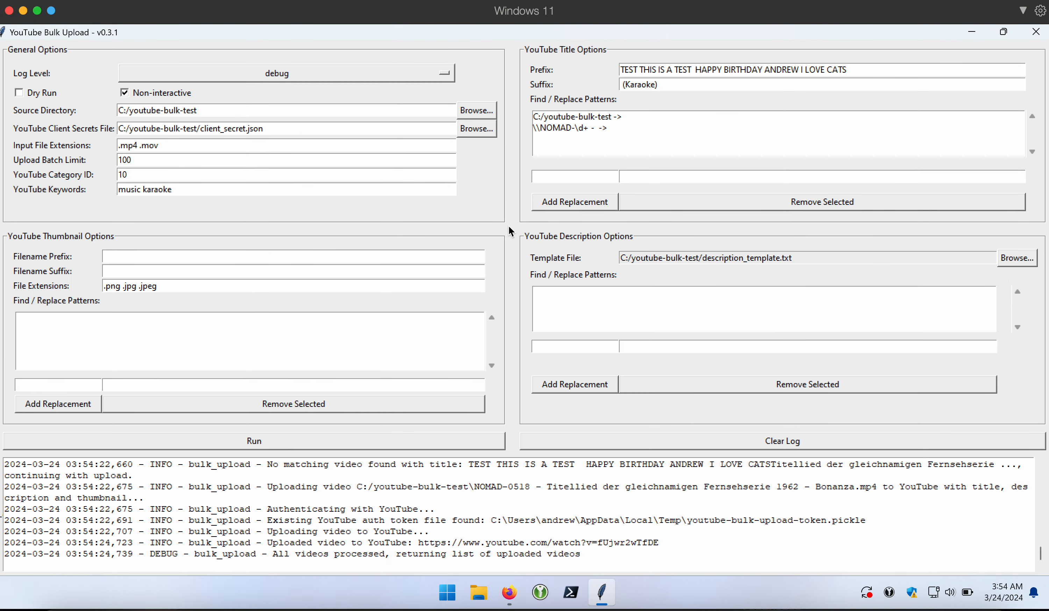
- Clear the title prefix field so it is empty, then scroll through the log
{"action": "left_click_drag", "start_coordinate": [857, 67], "coordinate": [458, 72]}
{"action": "key", "text": "BackSpace"}
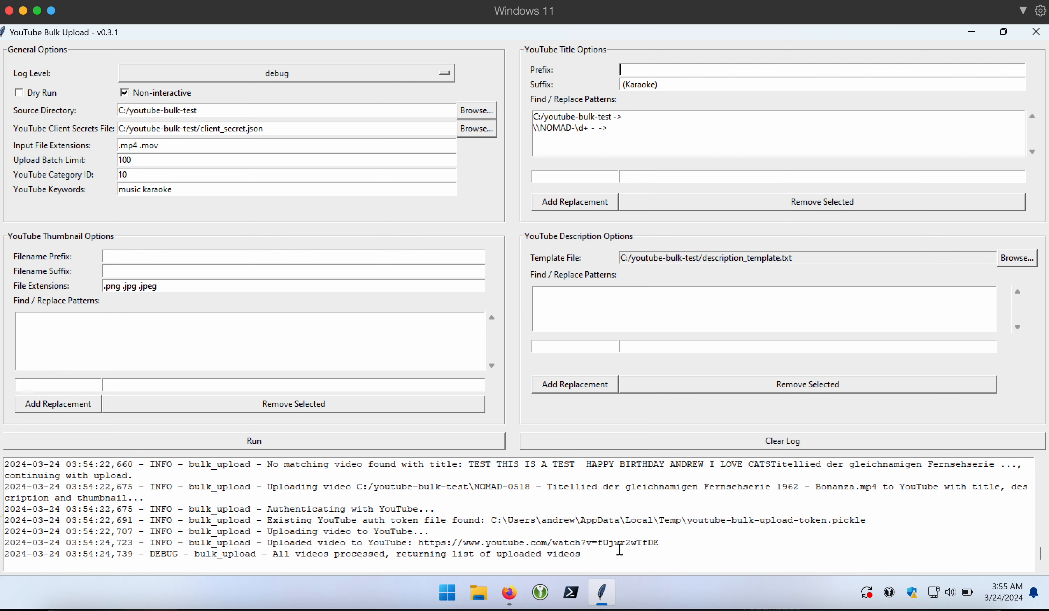
{"action": "left_click", "coordinate": [636, 555]}
{"action": "scroll", "coordinate": [604, 542], "scroll_direction": "up", "scroll_amount": 5}
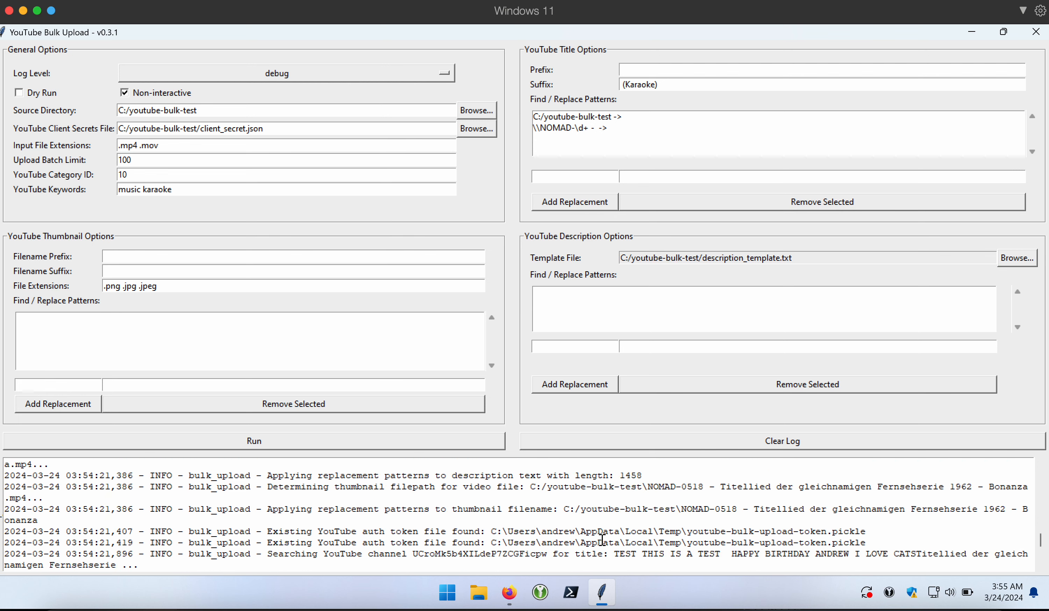
{"action": "scroll", "coordinate": [588, 535], "scroll_direction": "down", "scroll_amount": 5}
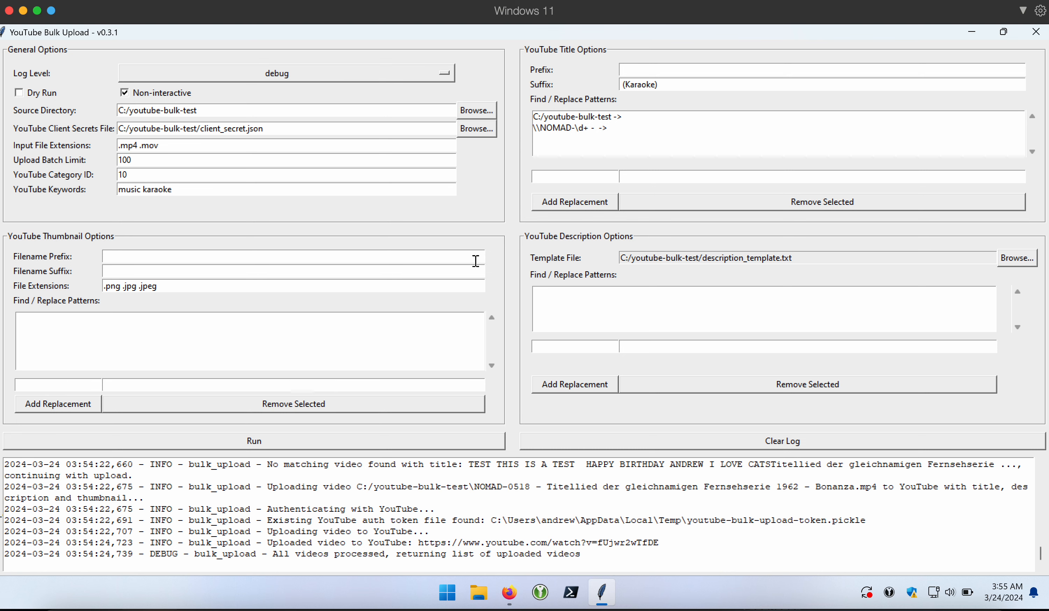
- Review the upload log with a select-all, then close YouTube Bulk Upload
{"action": "left_click", "coordinate": [560, 509]}
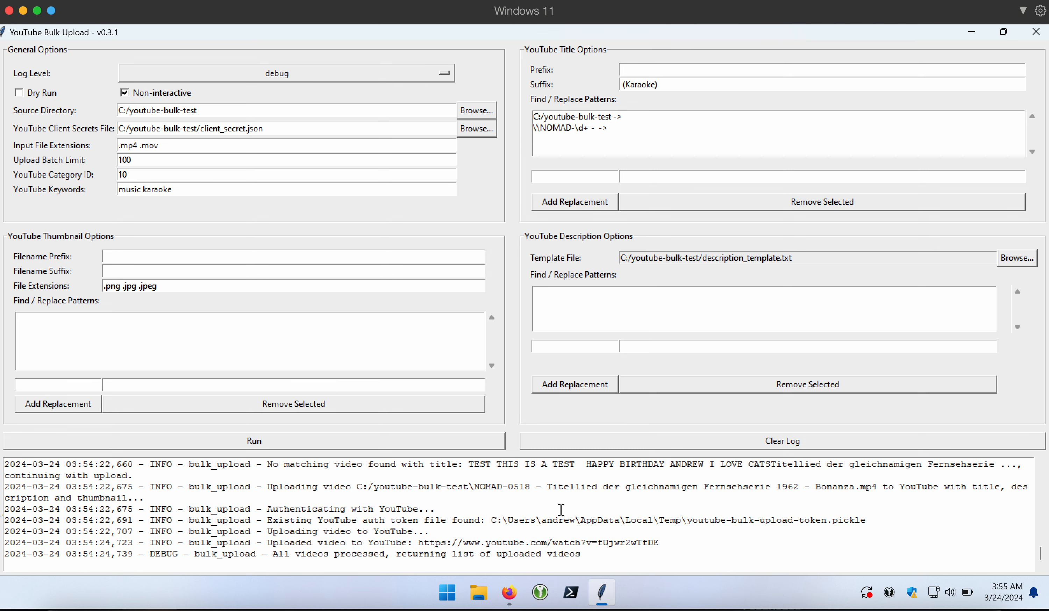
{"action": "scroll", "coordinate": [529, 505], "scroll_direction": "up", "scroll_amount": 3}
{"action": "scroll", "coordinate": [529, 505], "scroll_direction": "down", "scroll_amount": 3}
{"action": "left_click", "coordinate": [523, 507]}
{"action": "key", "text": "ctrl+a"}
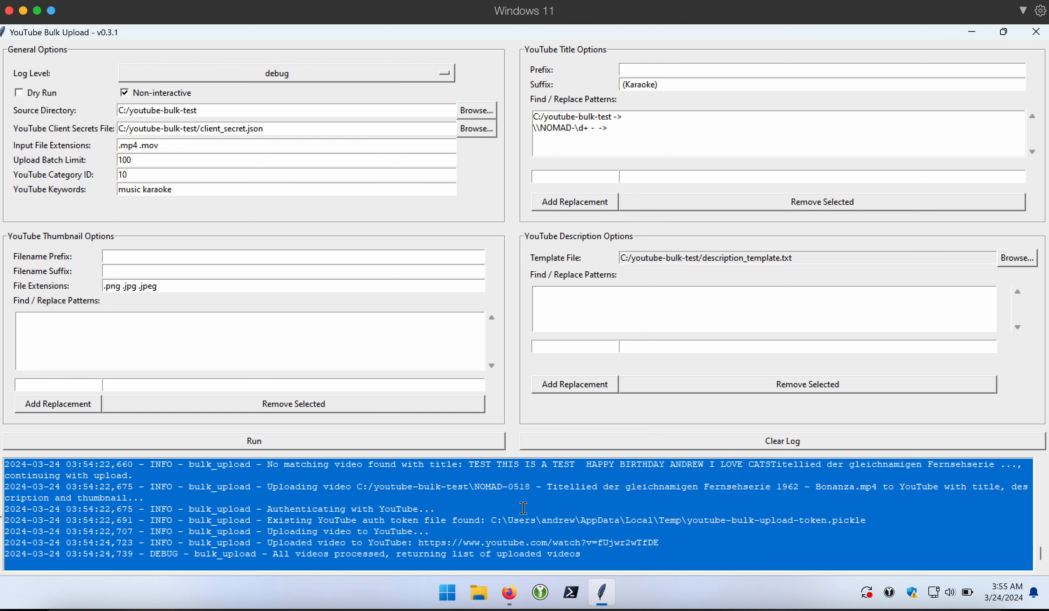
{"action": "left_click", "coordinate": [523, 508]}
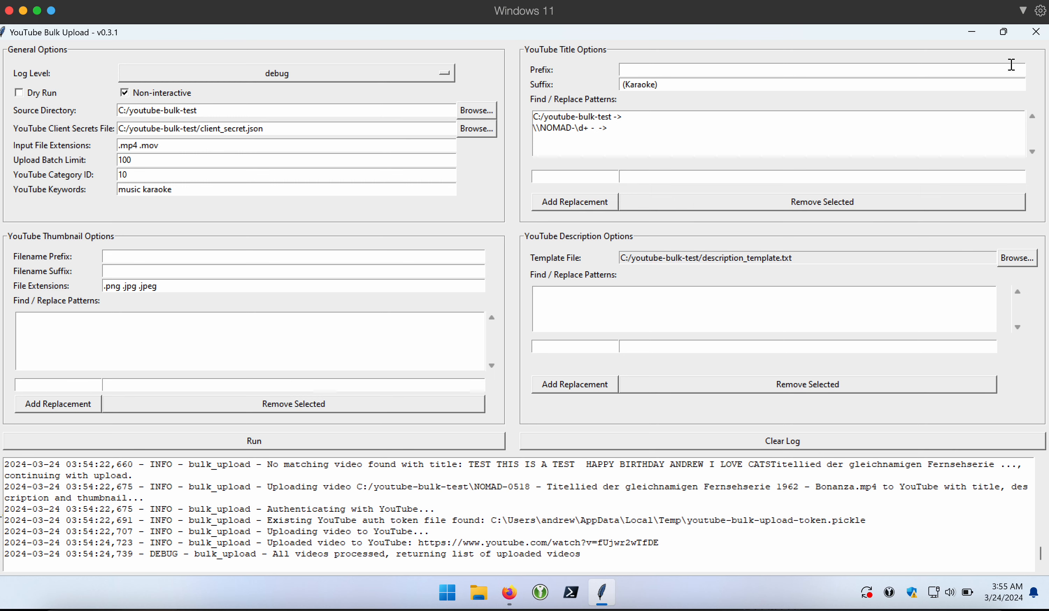
{"action": "left_click", "coordinate": [1036, 31]}
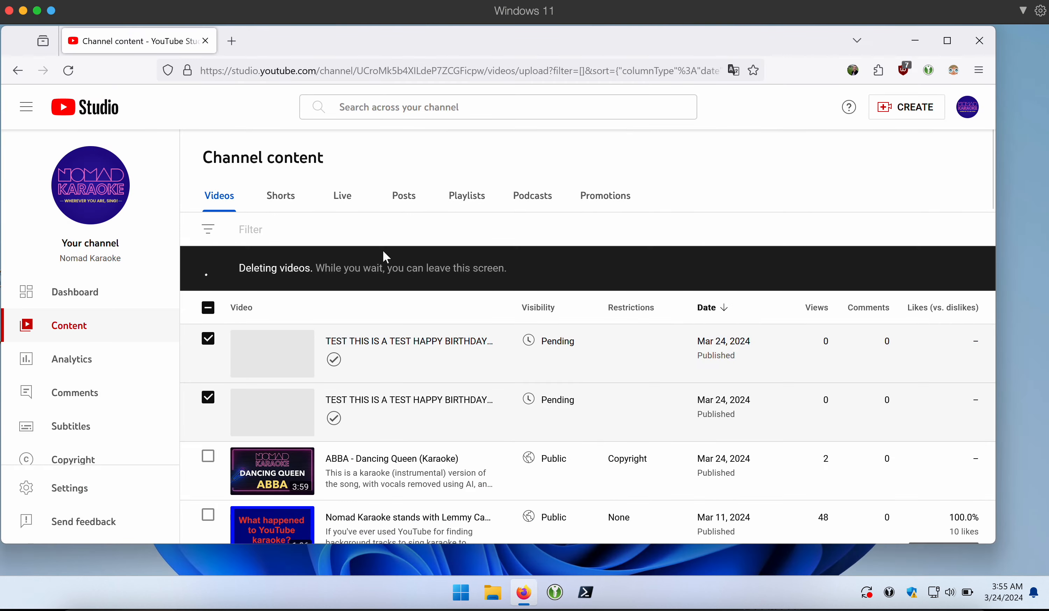
- Close Firefox and check youtube_bulk_upload_config.json in VS Code, then close VS Code
{"action": "left_click", "coordinate": [979, 40]}
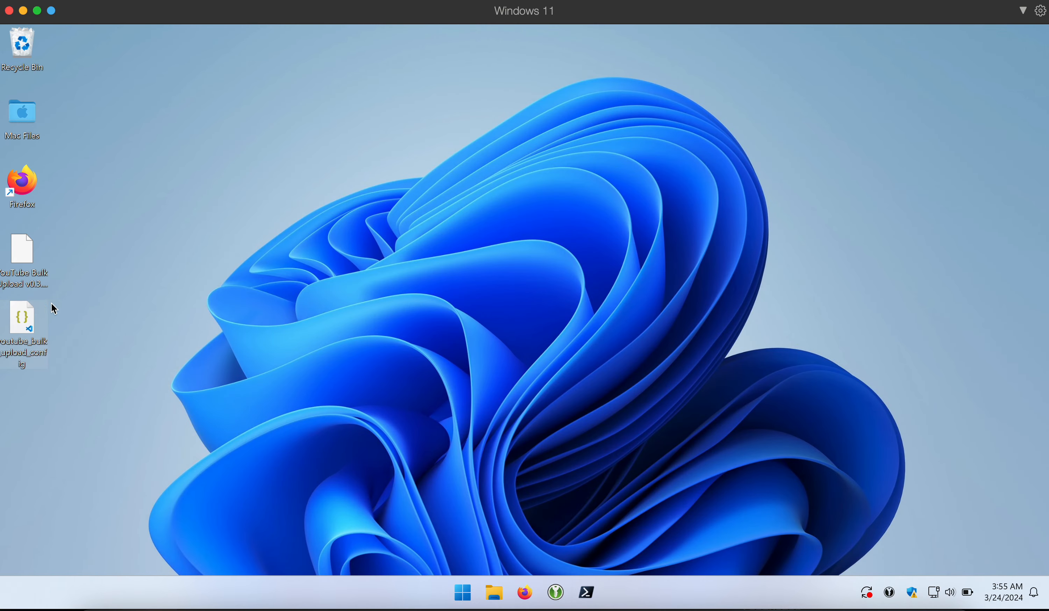
{"action": "double_click", "coordinate": [30, 333]}
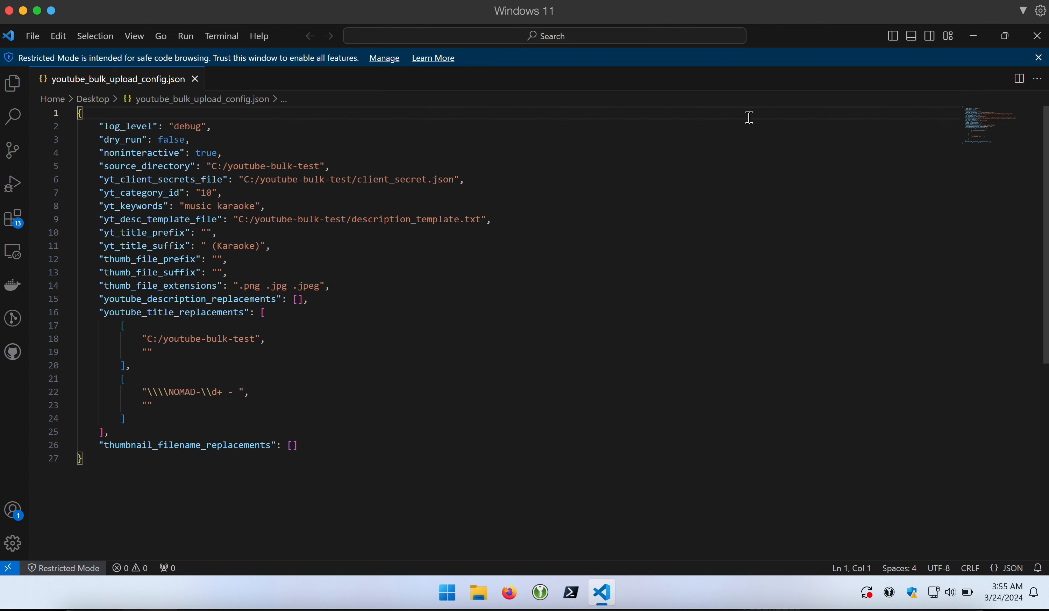
{"action": "left_click", "coordinate": [1036, 36]}
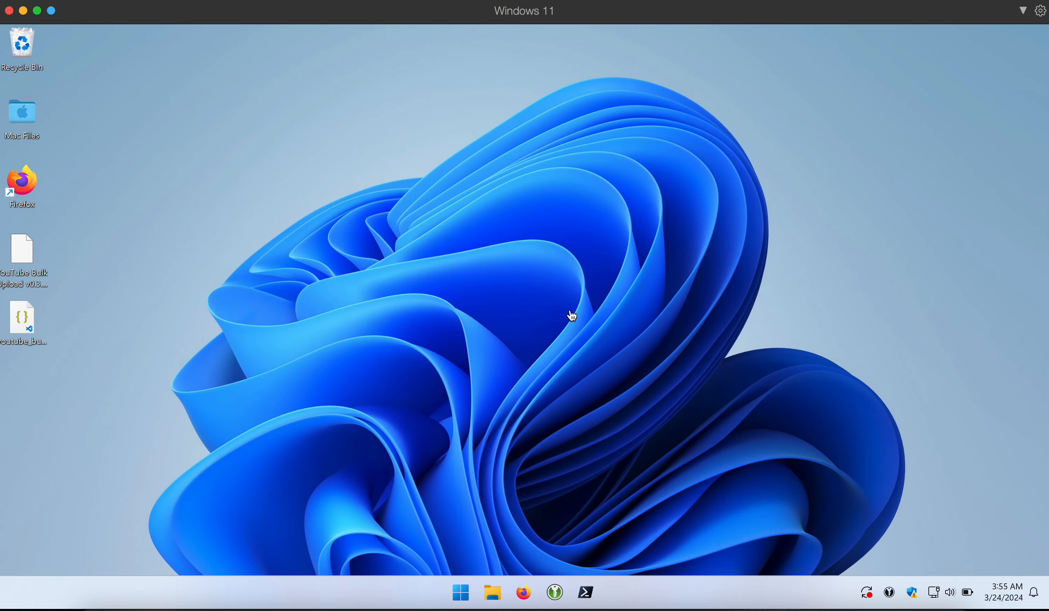